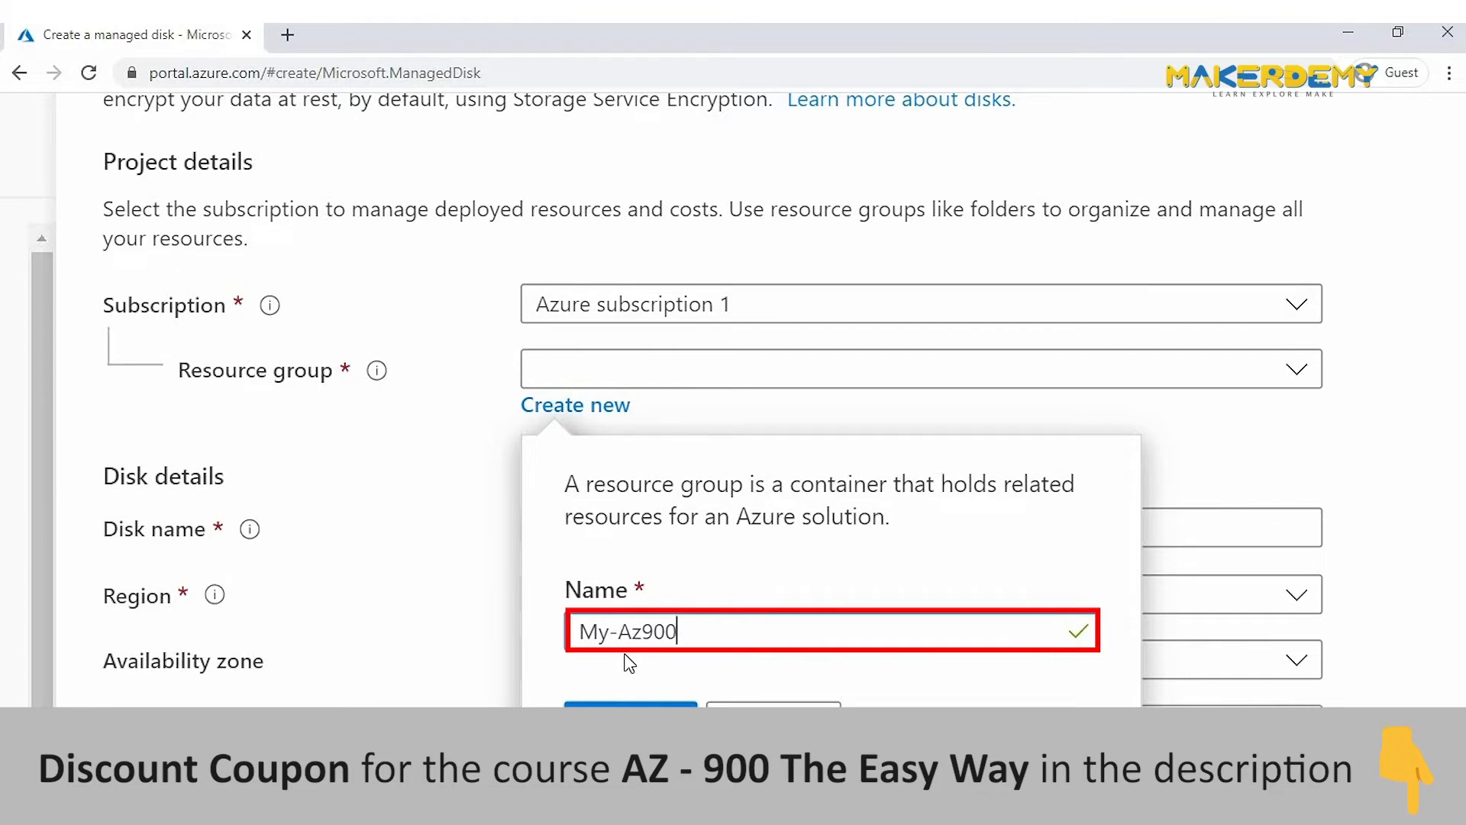
Create the new resource group My-Az900-disk-demo-rg for the managed disk and name the disk DiskforVM.
{"action": "type", "text": "-demo-rg"}
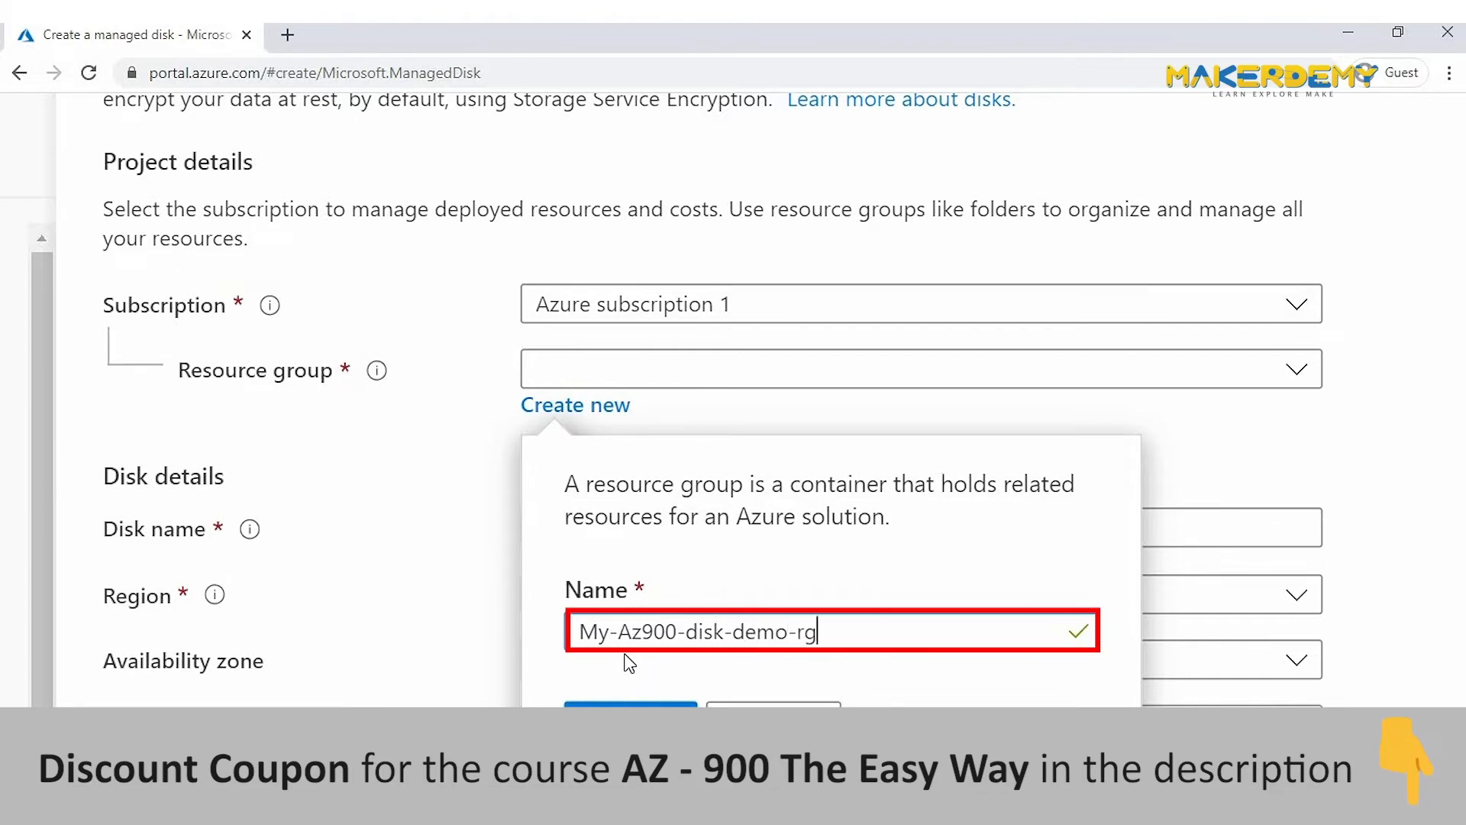
{"action": "left_click", "coordinate": [630, 716]}
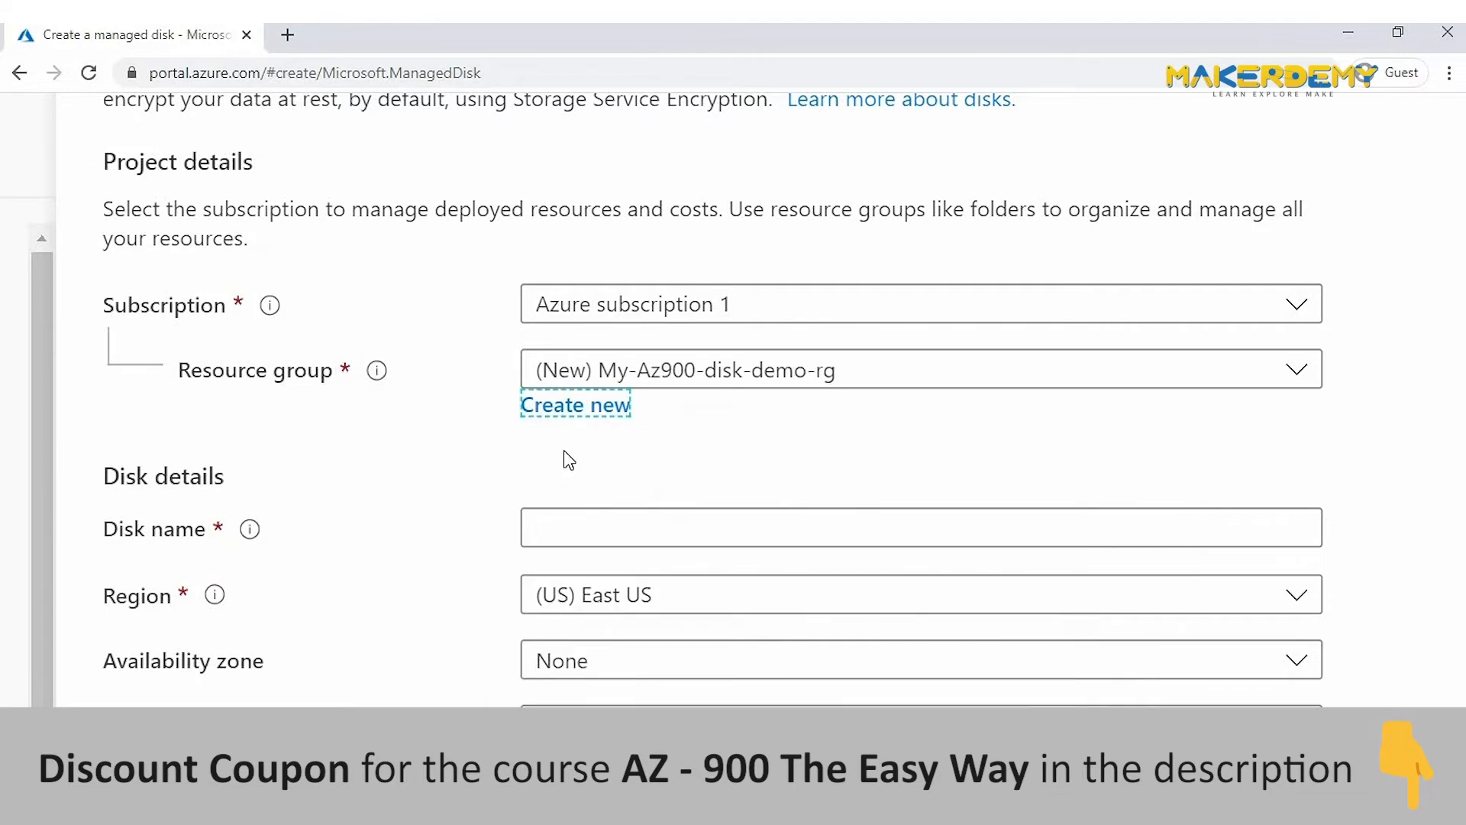
{"action": "scroll", "coordinate": [569, 459], "scroll_direction": "down", "scroll_amount": 1}
{"action": "left_click", "coordinate": [560, 503]}
{"action": "type", "text": "DiskforVM"}
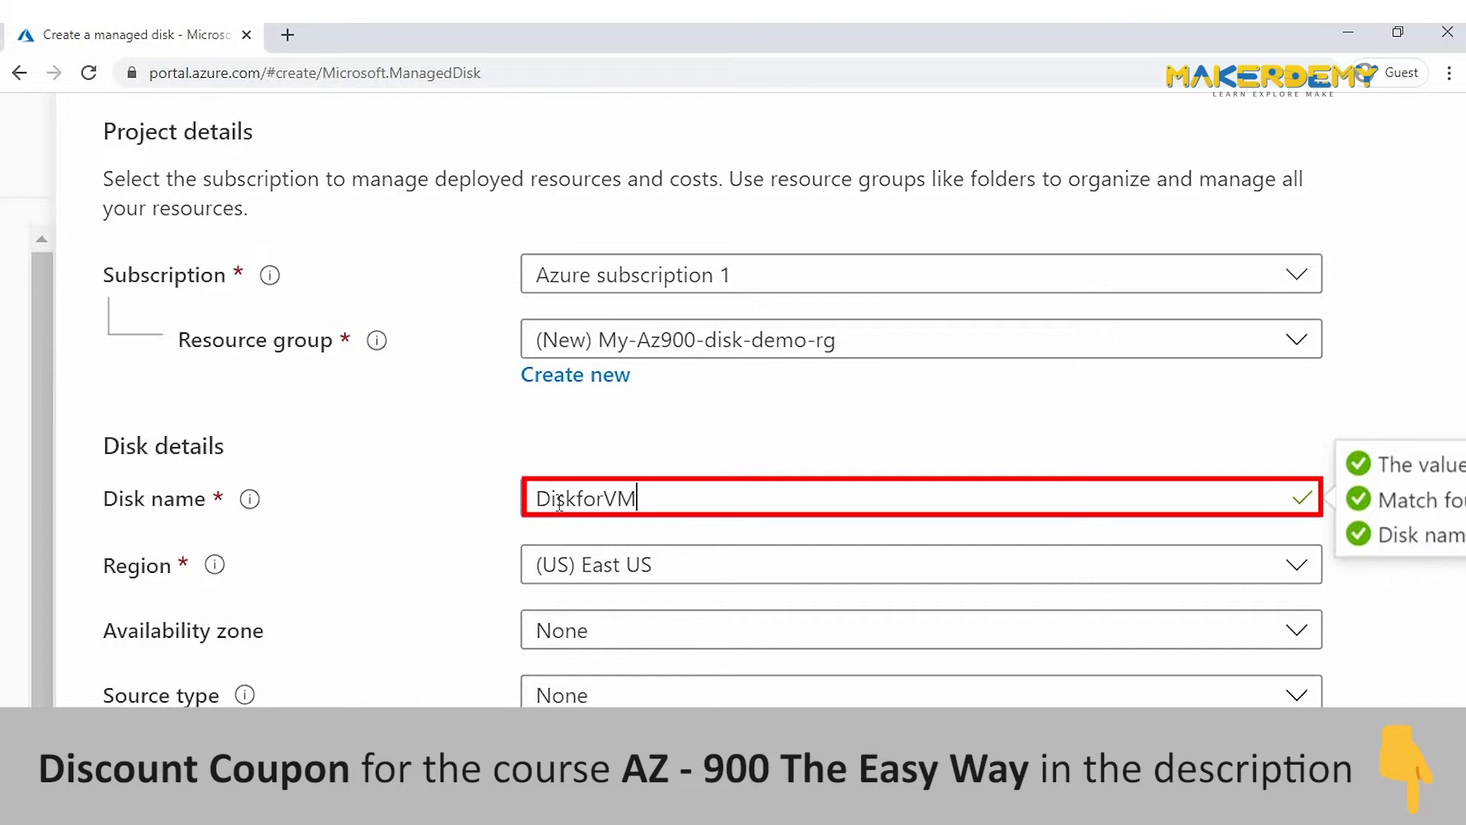
Change the disk size to the 64 GiB Premium SSD (P6) option.
{"action": "scroll", "coordinate": [652, 524], "scroll_direction": "down", "scroll_amount": 1}
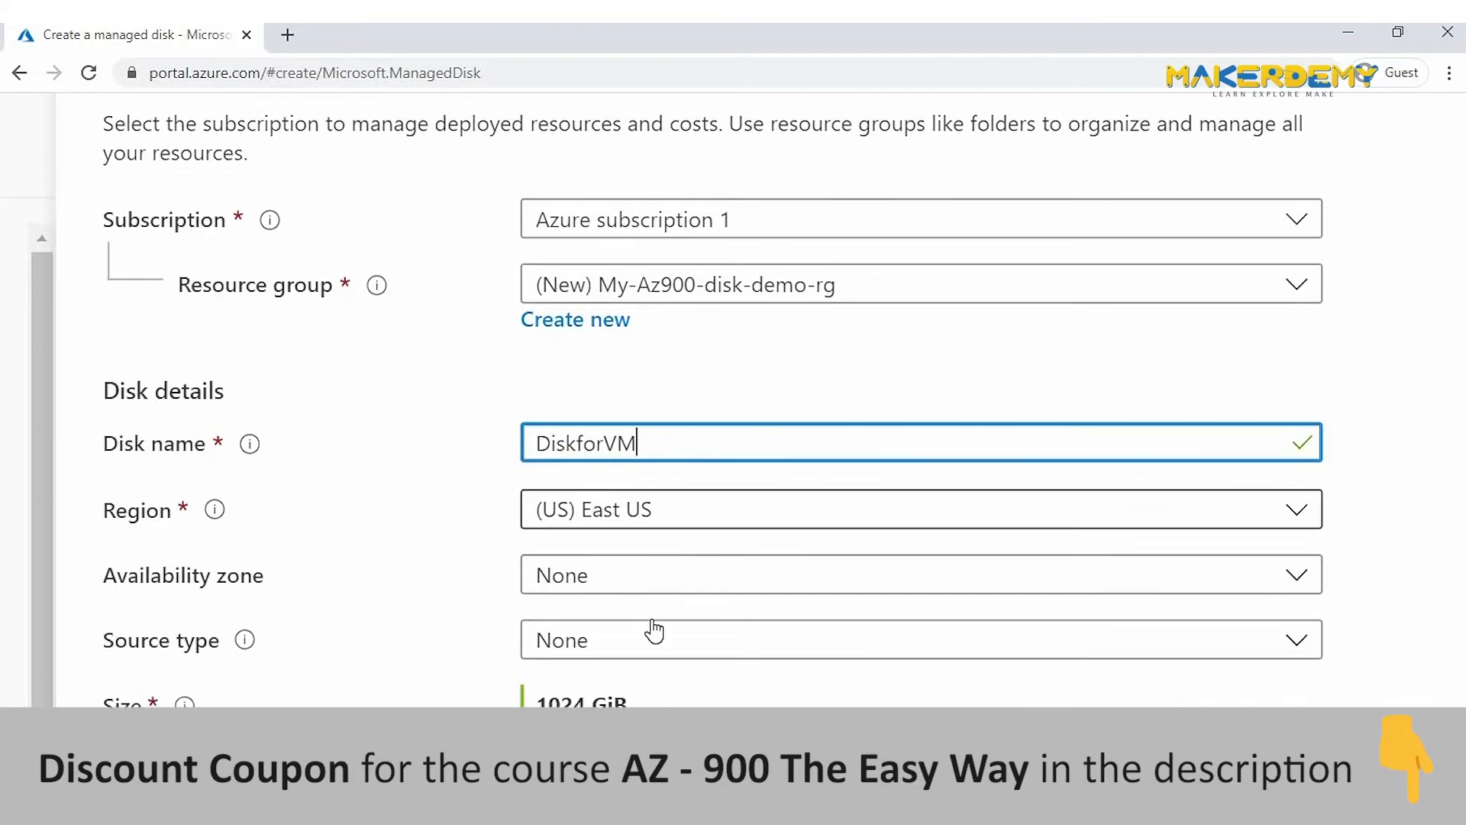
{"action": "scroll", "coordinate": [649, 611], "scroll_direction": "down", "scroll_amount": 1}
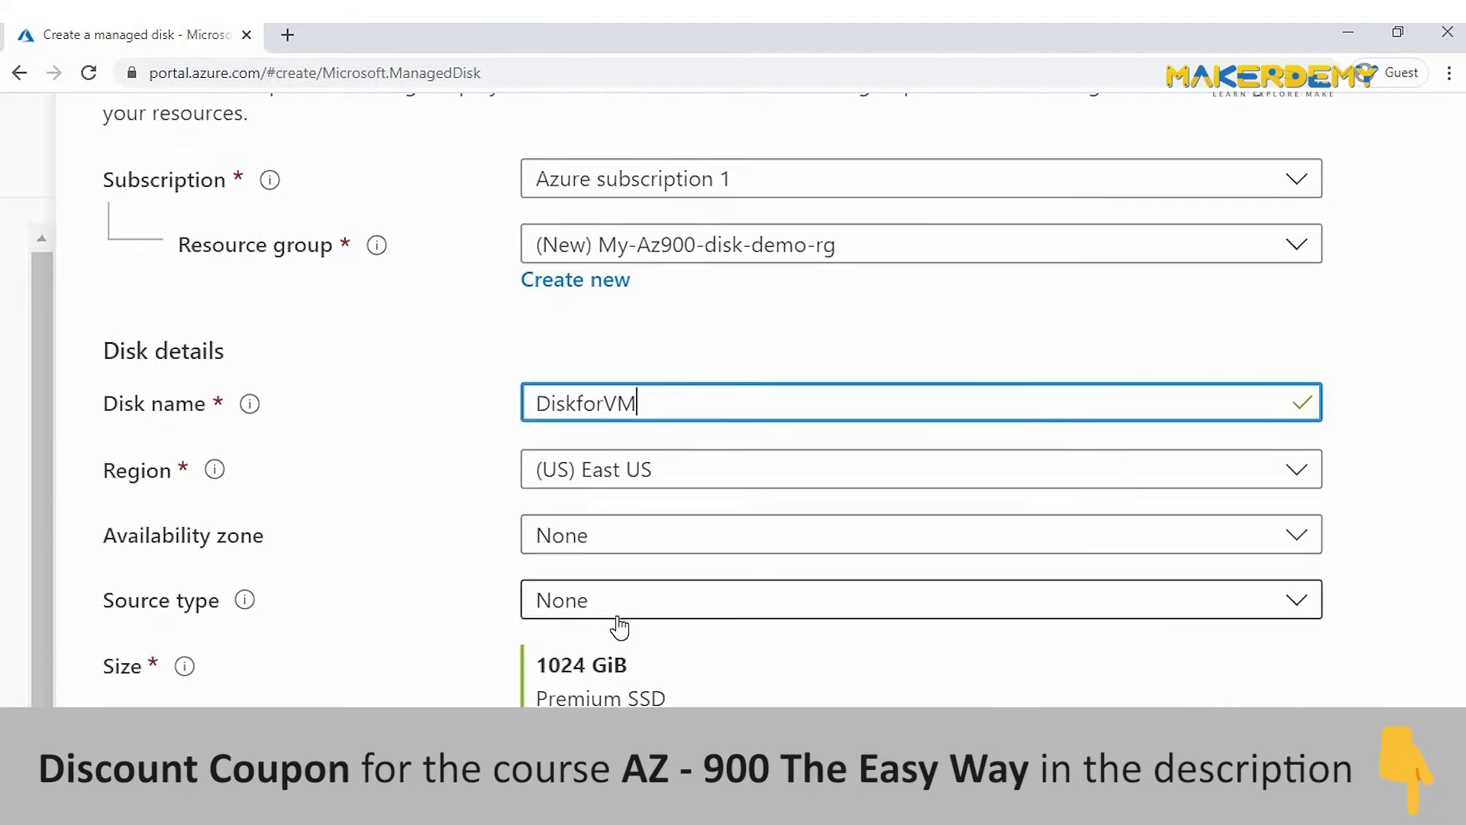
{"action": "scroll", "coordinate": [619, 627], "scroll_direction": "down", "scroll_amount": 1}
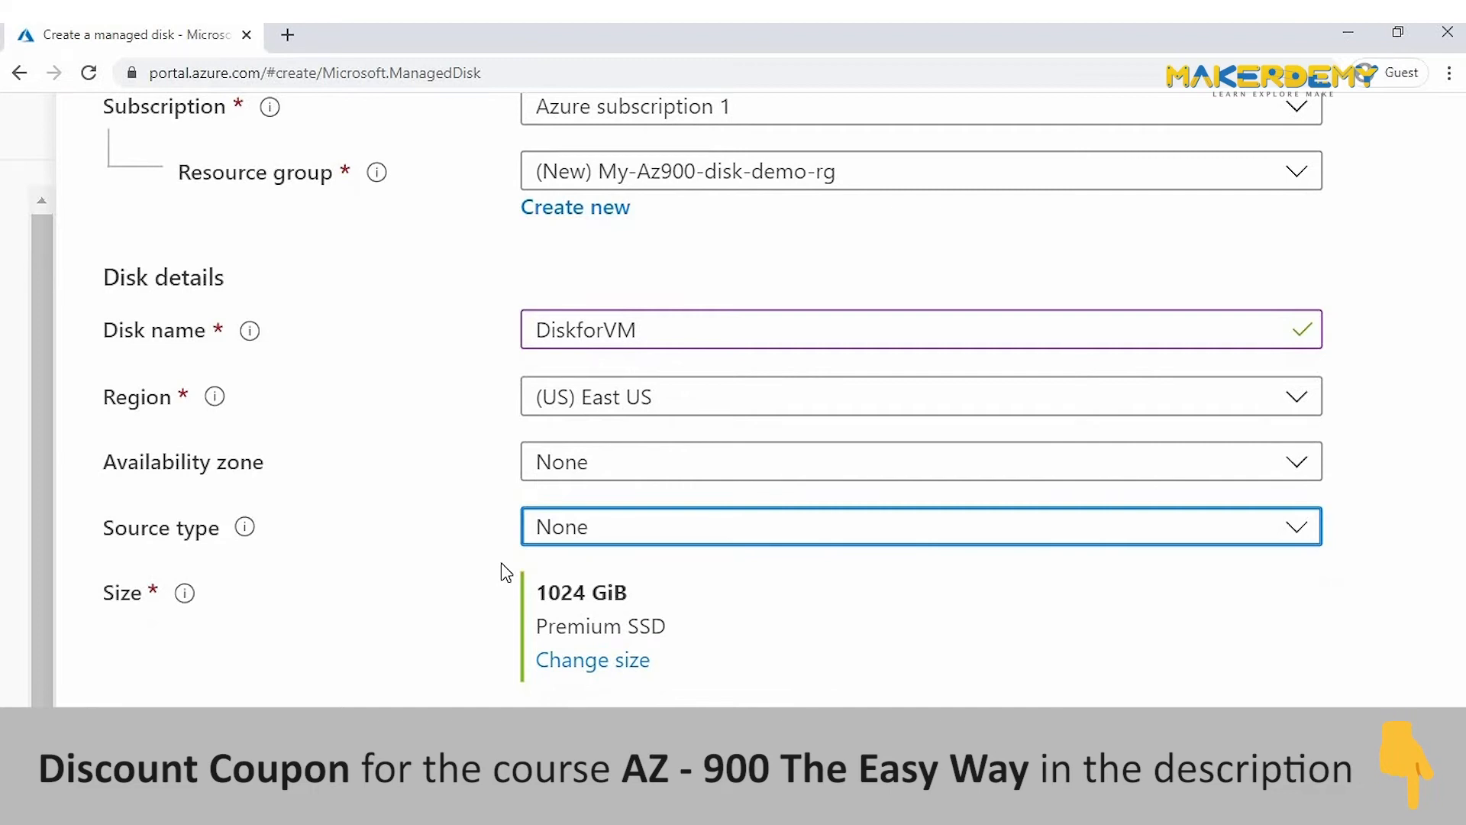
{"action": "left_click", "coordinate": [577, 660]}
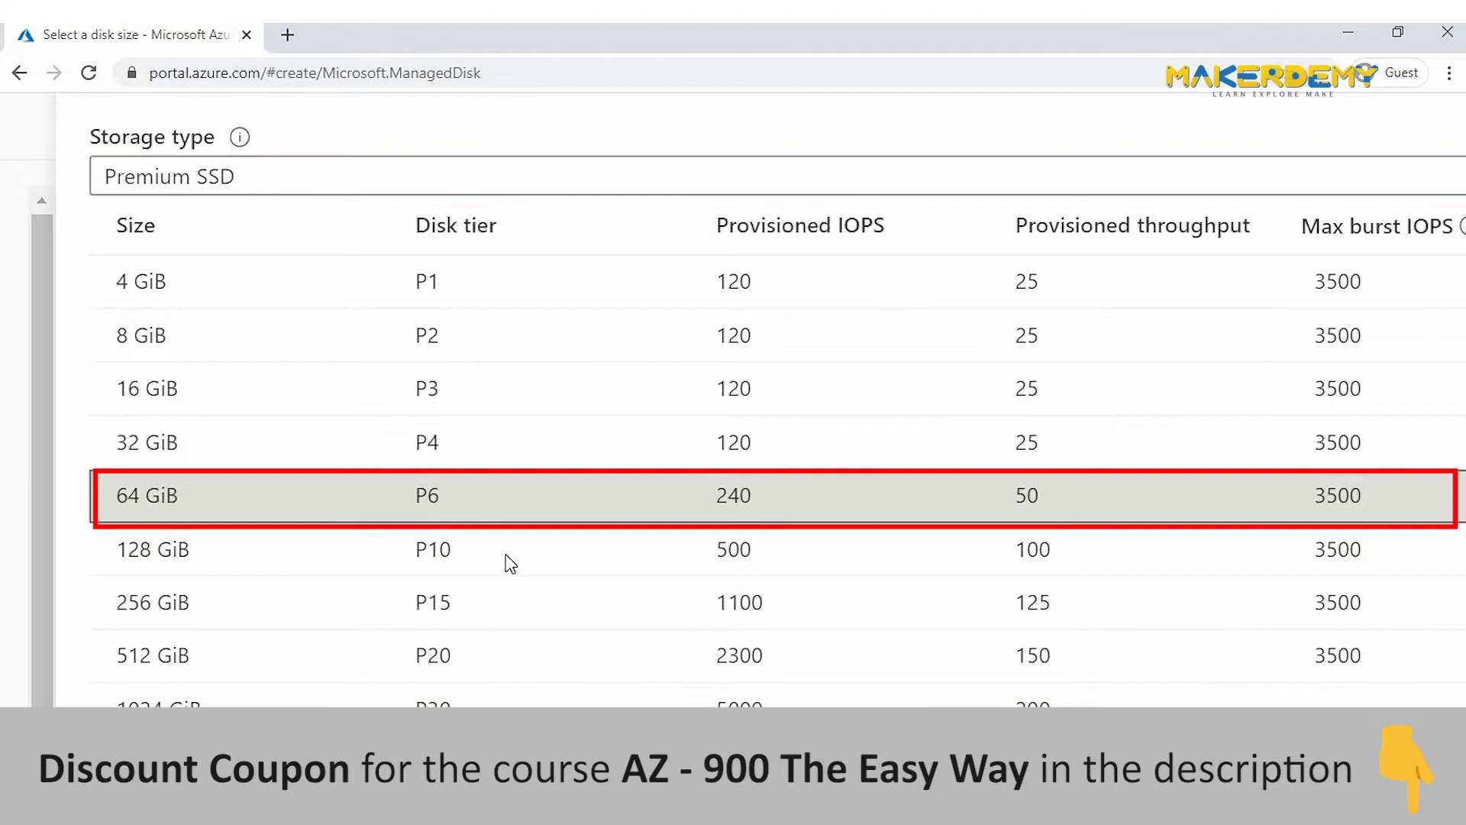
{"action": "left_click", "coordinate": [302, 737]}
Create the managed disk with default encryption and no tags, and open the deployed resource.
{"action": "scroll", "coordinate": [490, 629], "scroll_direction": "up", "scroll_amount": 1}
{"action": "scroll", "coordinate": [490, 630], "scroll_direction": "down", "scroll_amount": 1}
{"action": "left_click", "coordinate": [584, 737]}
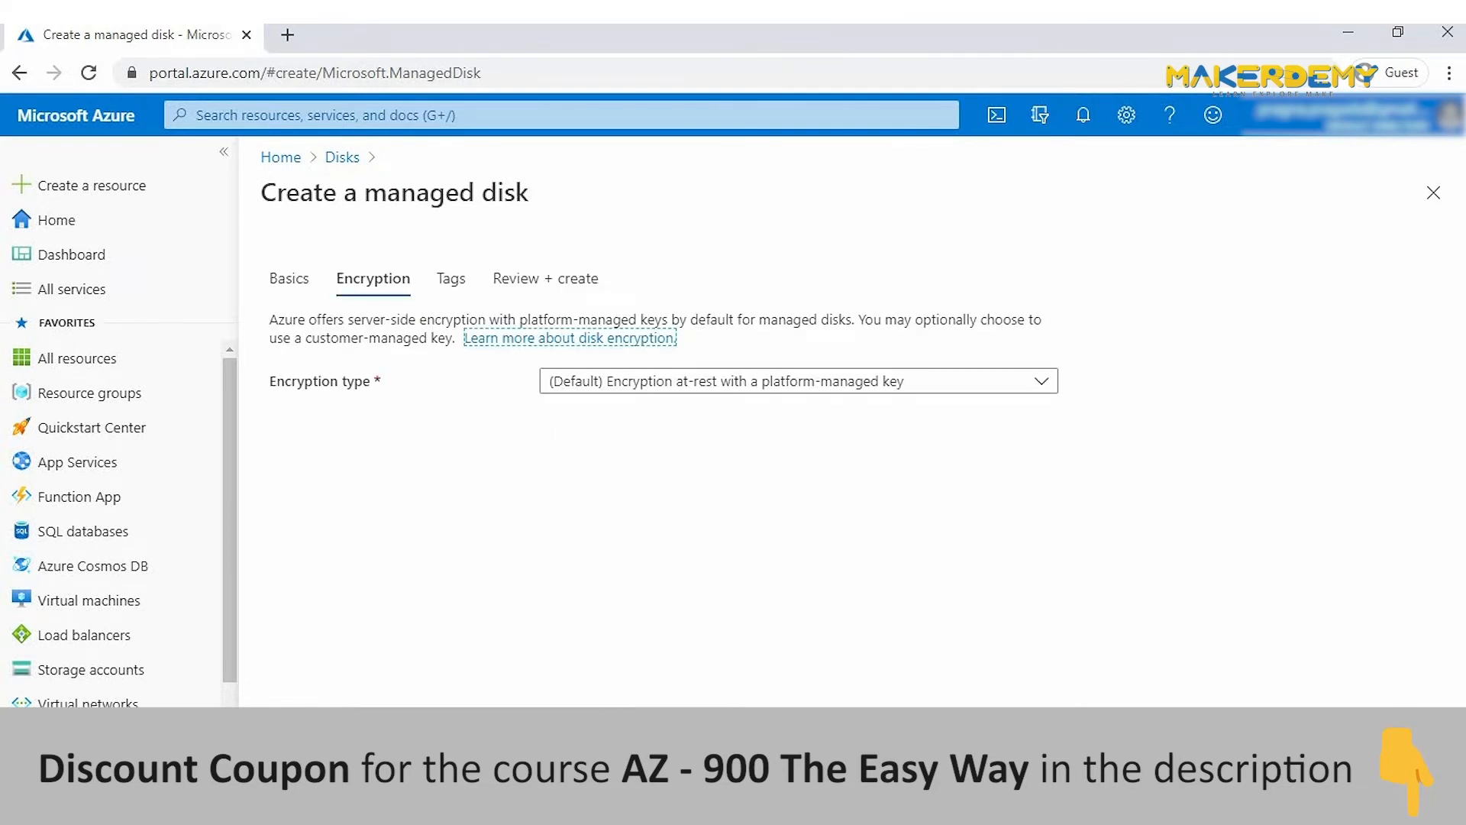
{"action": "left_click", "coordinate": [584, 737]}
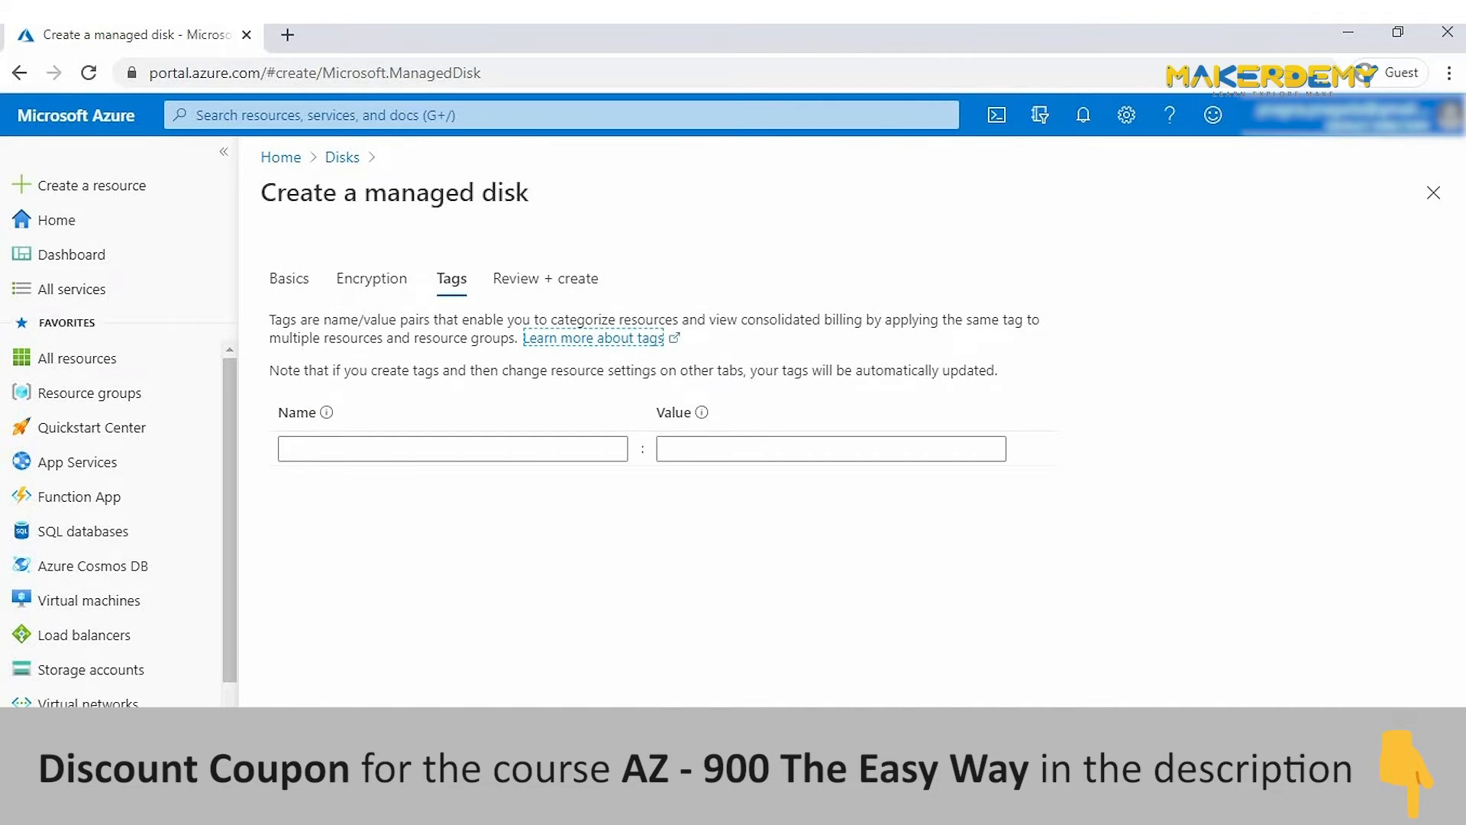
{"action": "left_click", "coordinate": [584, 737]}
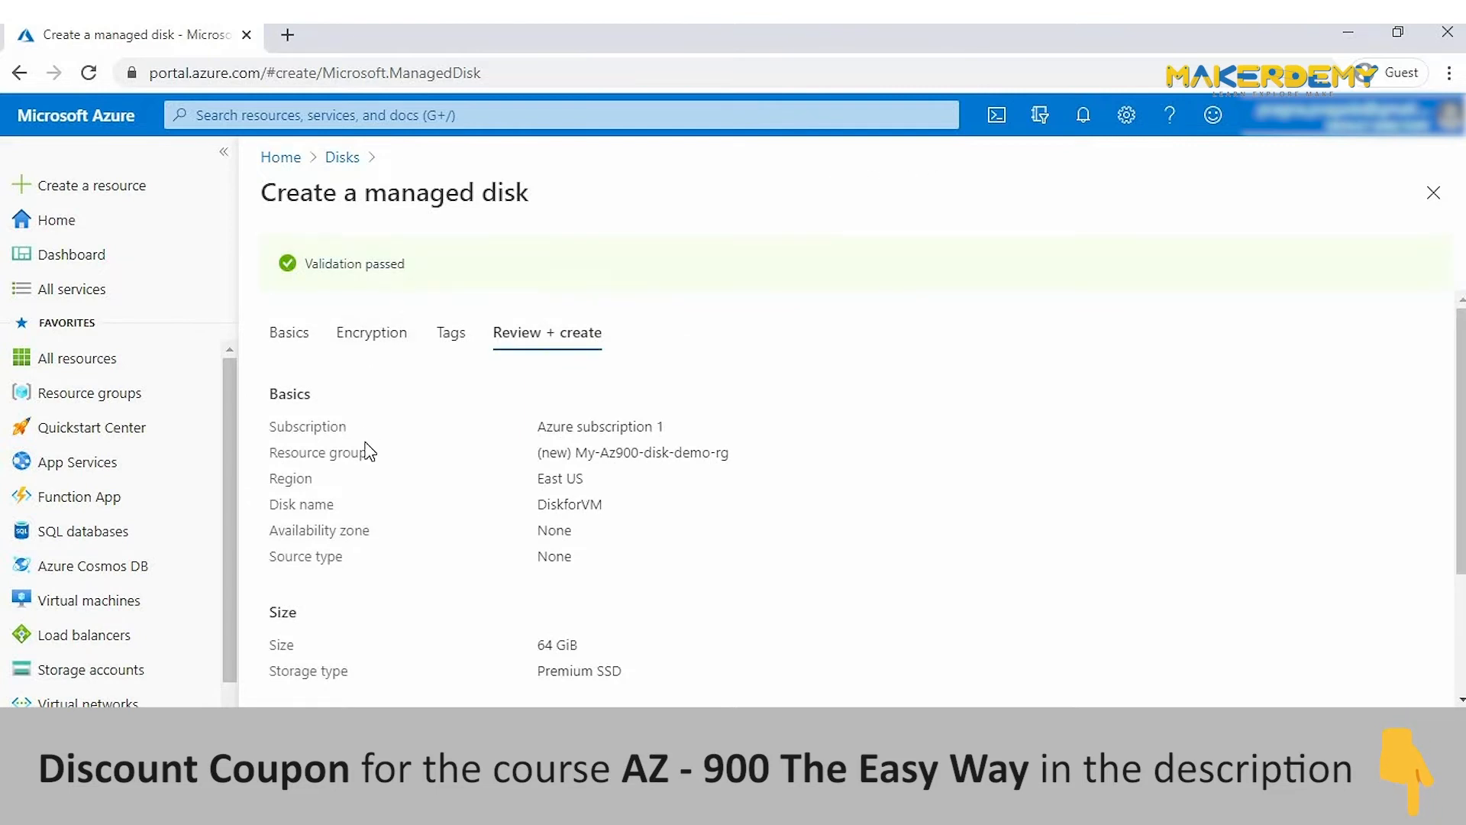
{"action": "scroll", "coordinate": [369, 451], "scroll_direction": "down", "scroll_amount": 2}
{"action": "left_click", "coordinate": [305, 737]}
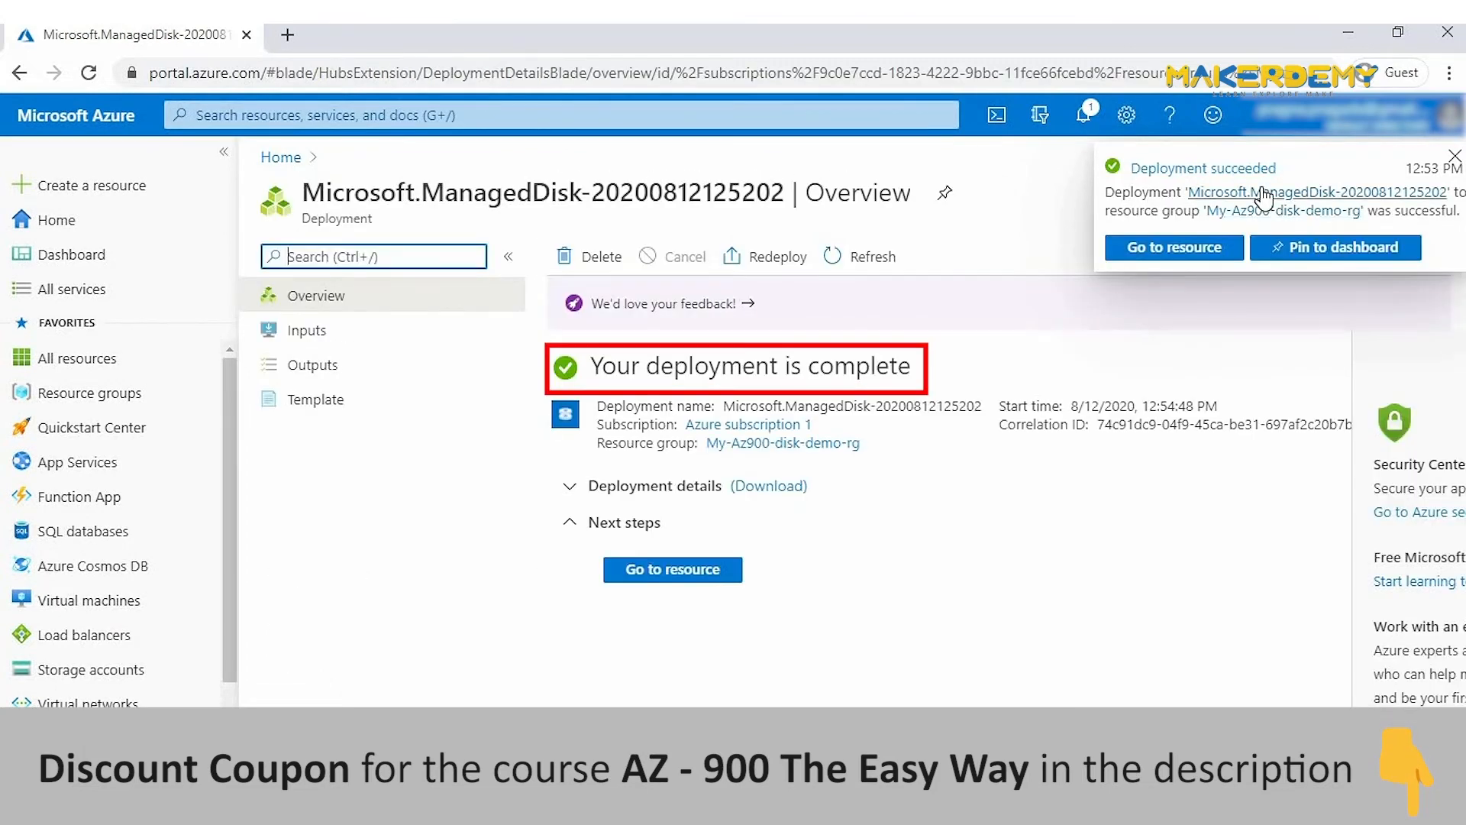
{"action": "left_click", "coordinate": [697, 571]}
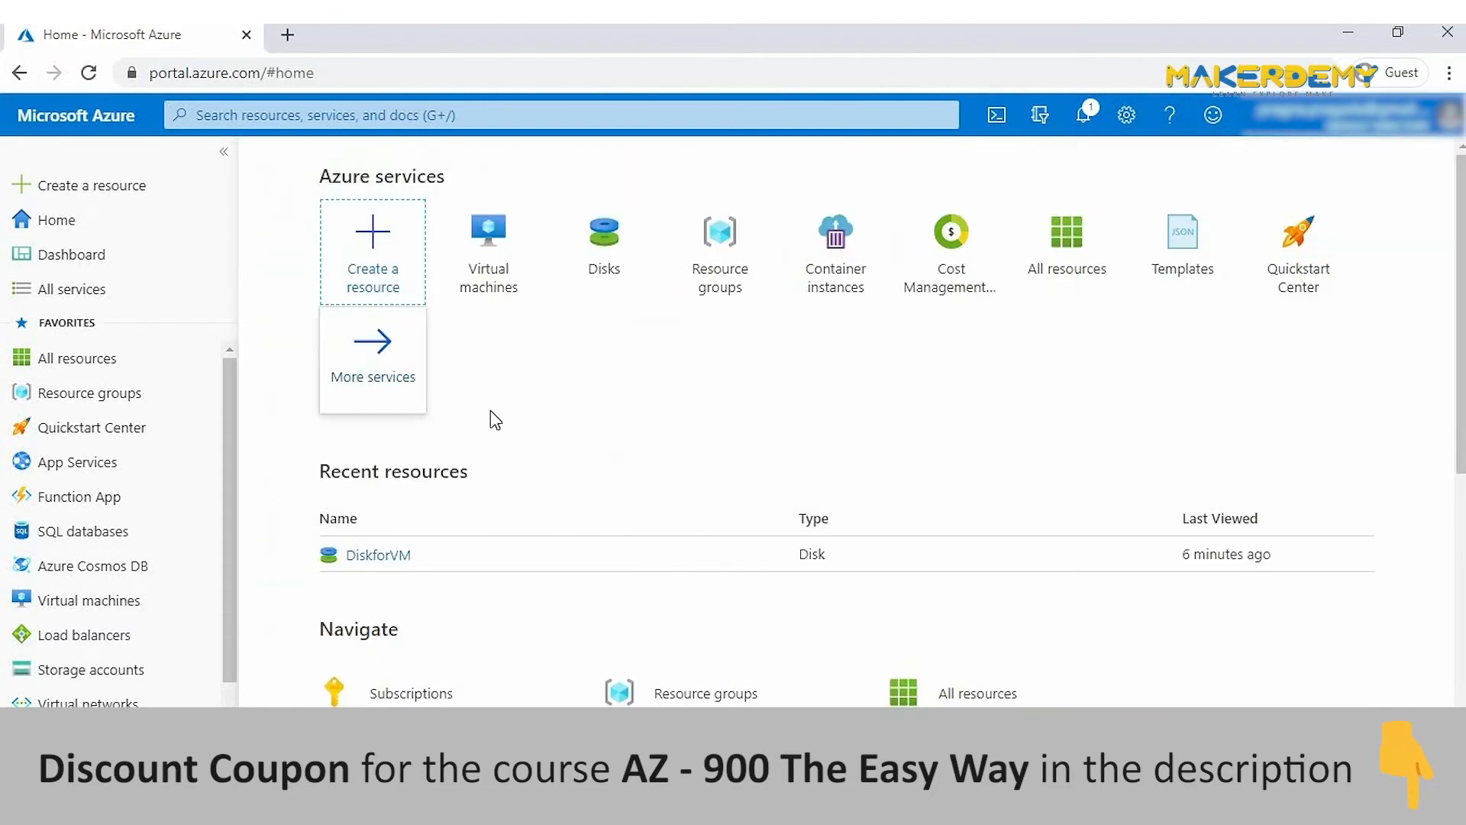
Find the Virtual machines service by searching for "virtual" and start creating a new virtual machine.
{"action": "left_click", "coordinate": [215, 116]}
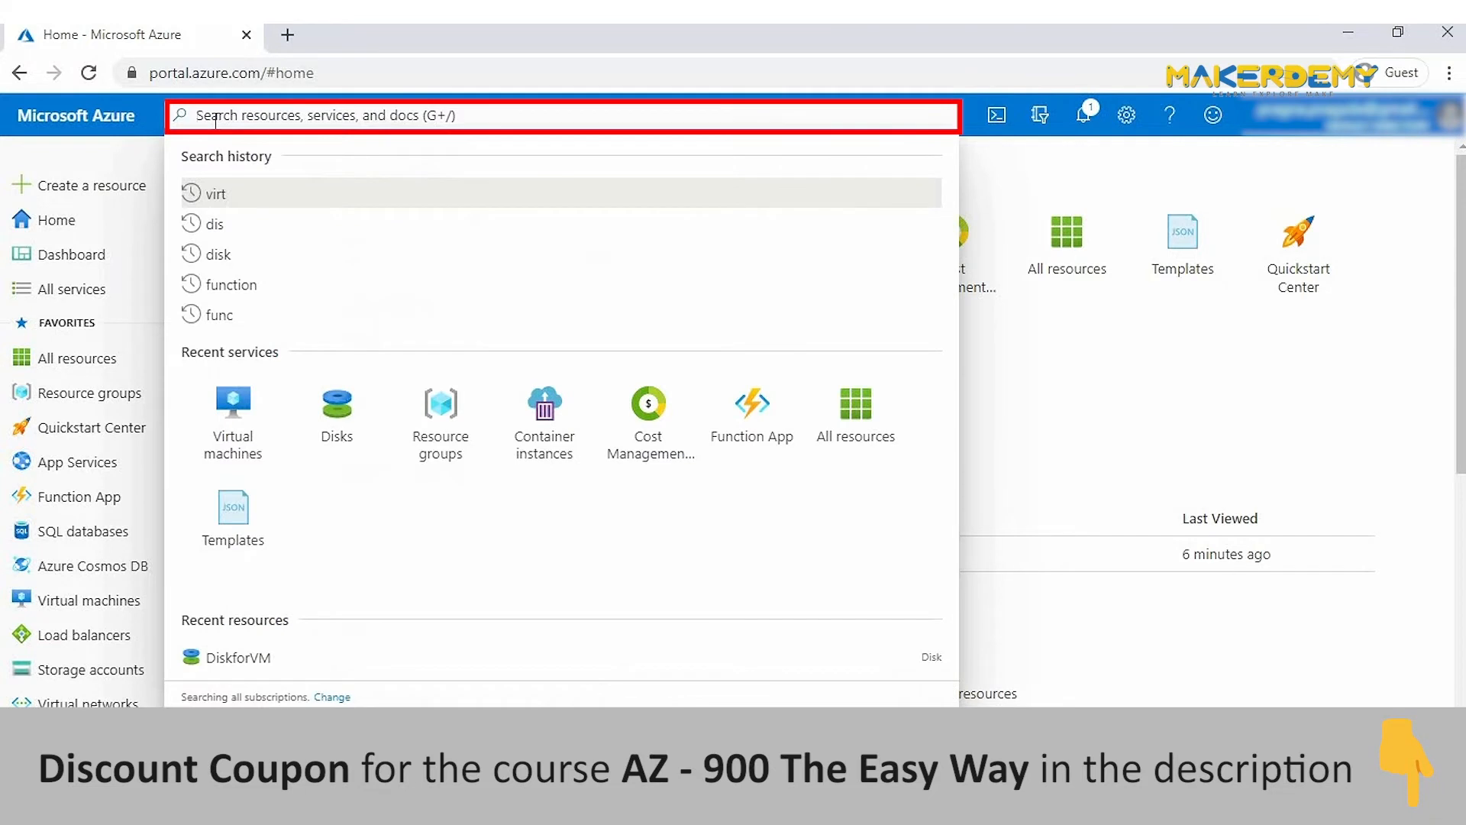
{"action": "type", "text": "virtual"}
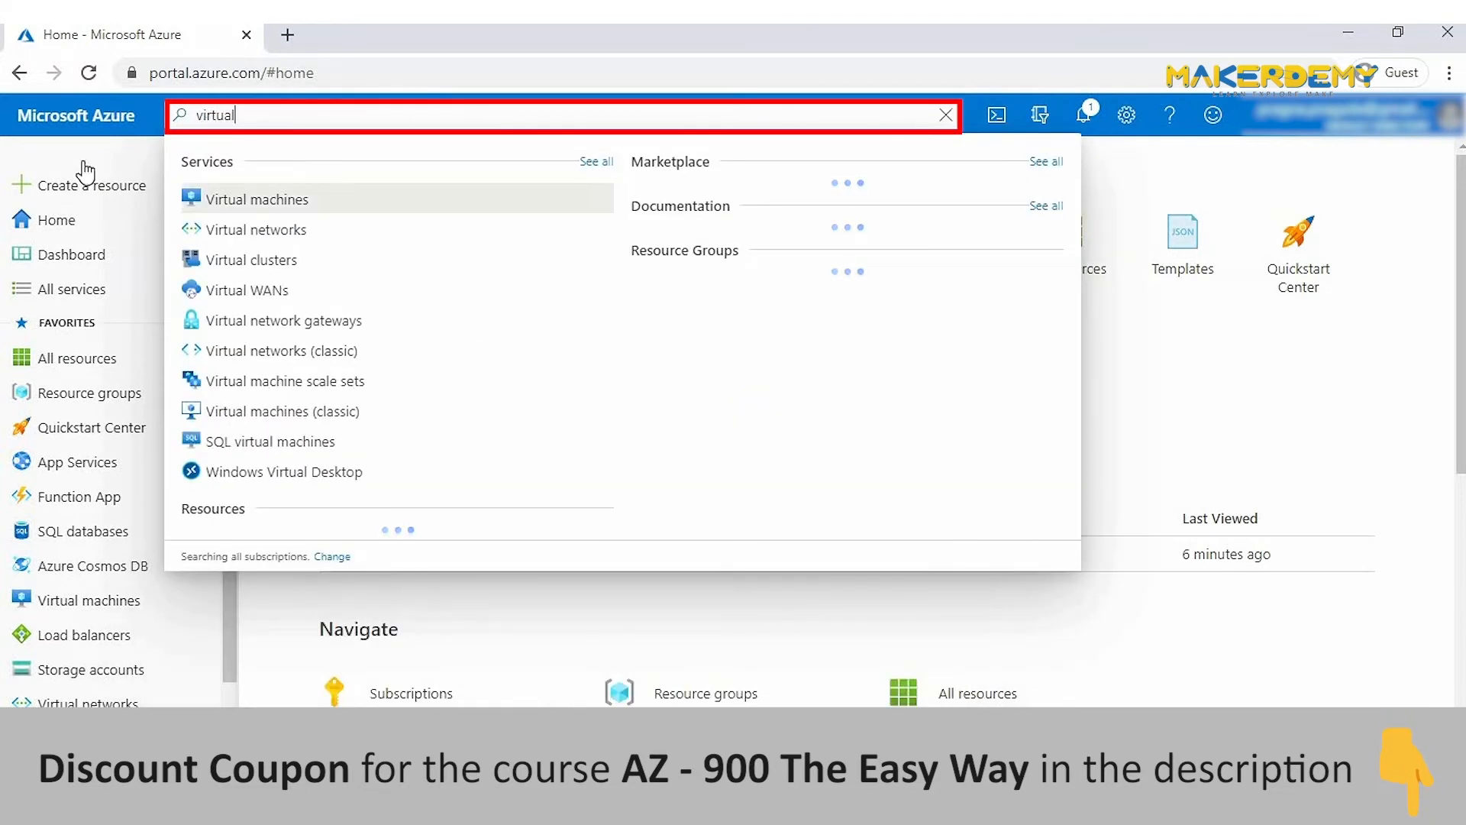
{"action": "left_click", "coordinate": [251, 197]}
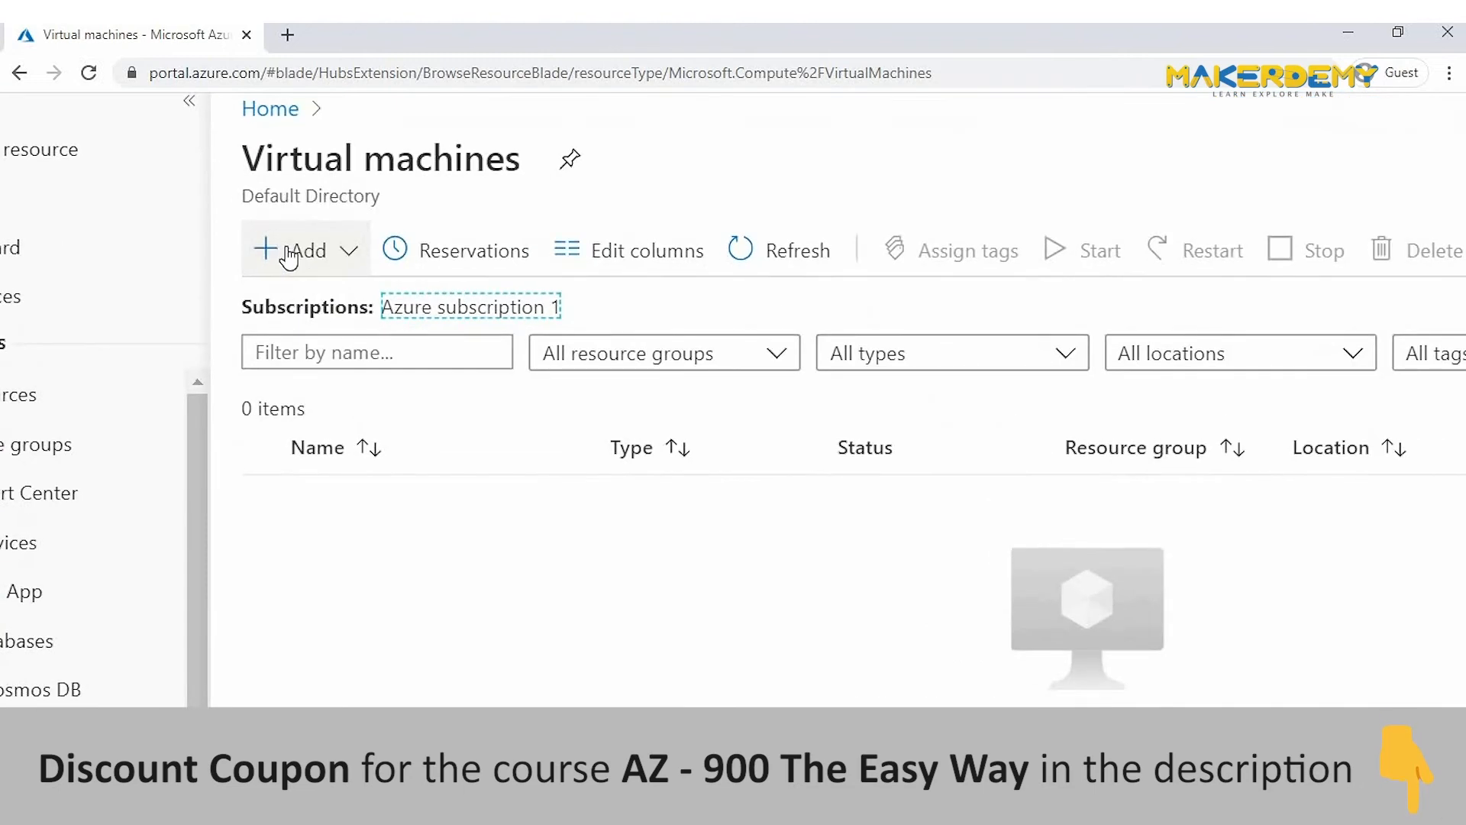
{"action": "left_click", "coordinate": [288, 256]}
{"action": "left_click", "coordinate": [311, 301]}
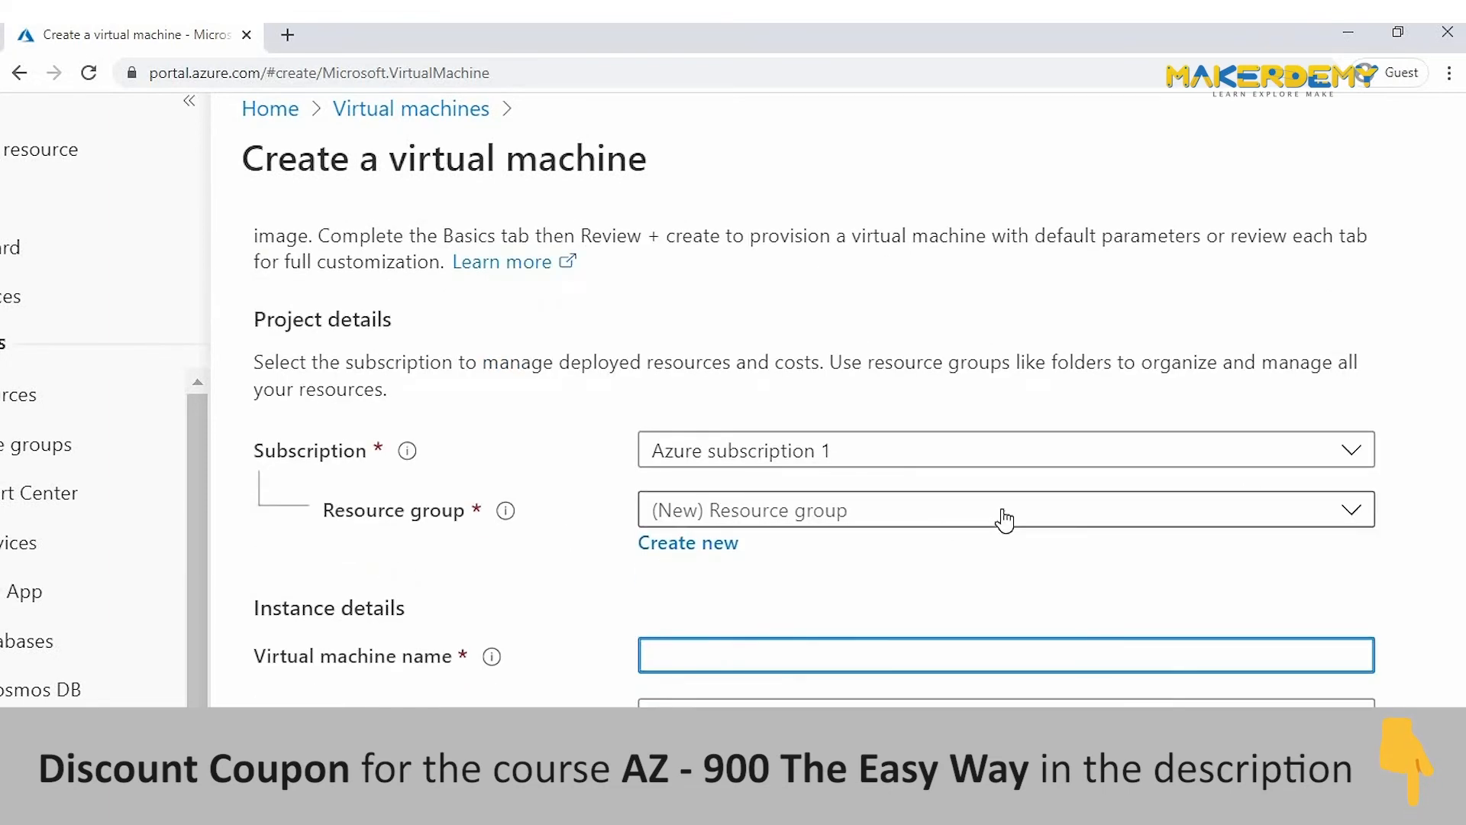
Assign the virtual machine to the existing resource group My-Az900-disk-demo-rg and name it Myvmdisk.
{"action": "left_click", "coordinate": [1003, 517]}
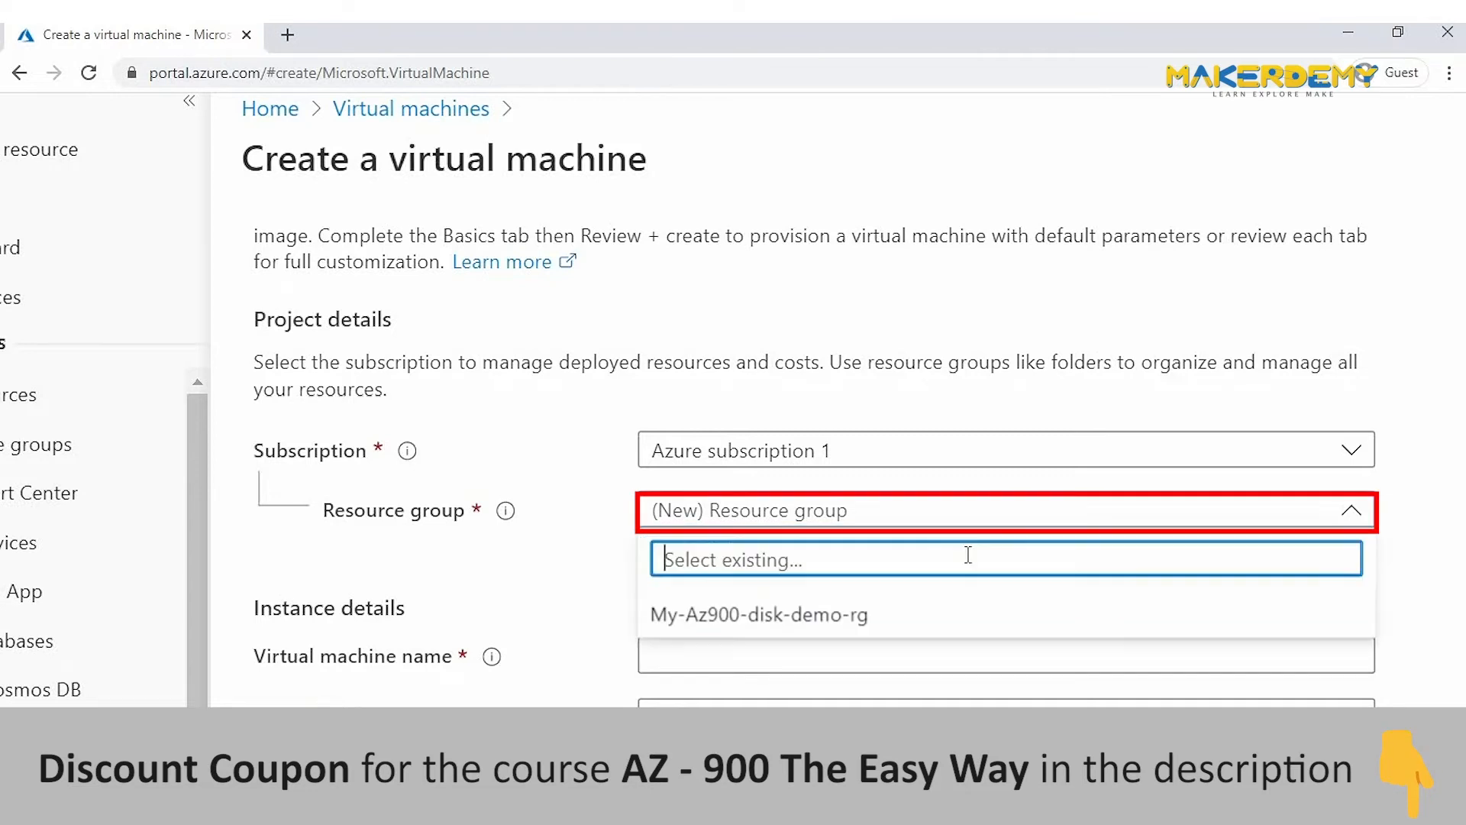
{"action": "left_click", "coordinate": [947, 614]}
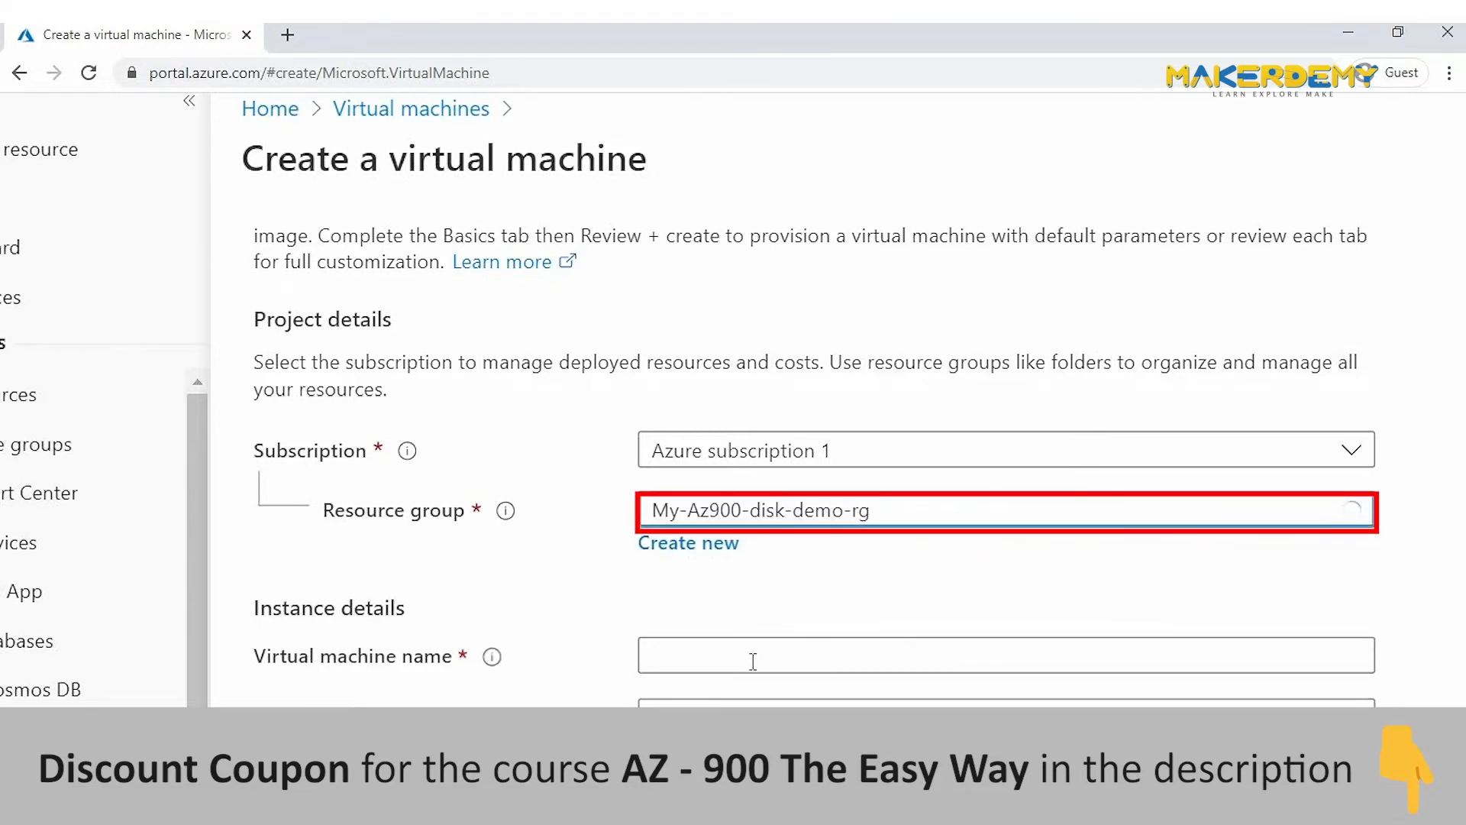
{"action": "left_click", "coordinate": [749, 660]}
{"action": "type", "text": "Myvmdisk"}
Attach the existing disk DiskforVM to the virtual machine as a data disk, keeping the other basic and OS disk defaults.
{"action": "scroll", "coordinate": [734, 658], "scroll_direction": "down", "scroll_amount": 5}
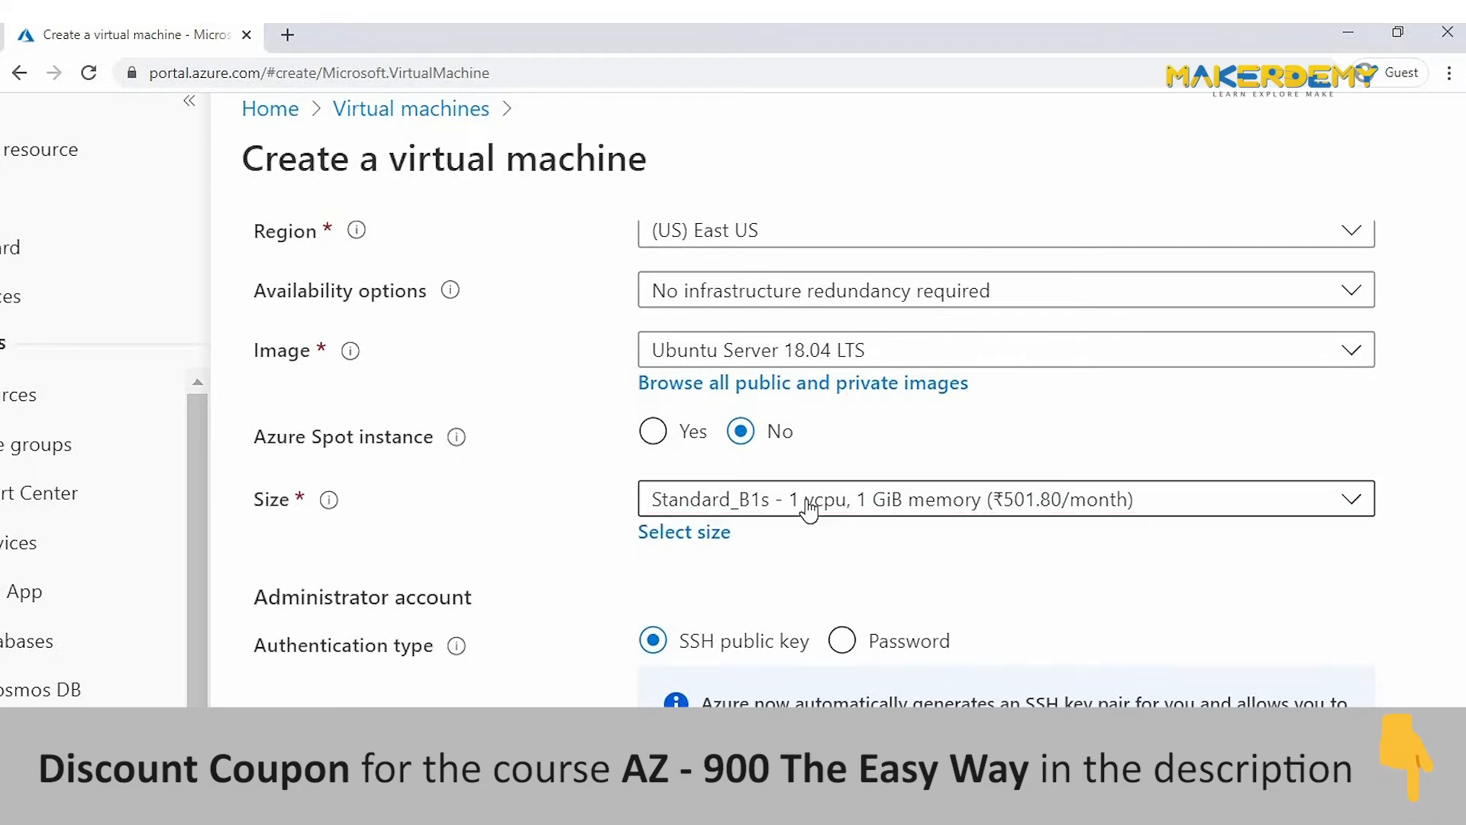
{"action": "scroll", "coordinate": [810, 508], "scroll_direction": "down", "scroll_amount": 8}
{"action": "scroll", "coordinate": [810, 508], "scroll_direction": "down", "scroll_amount": 4}
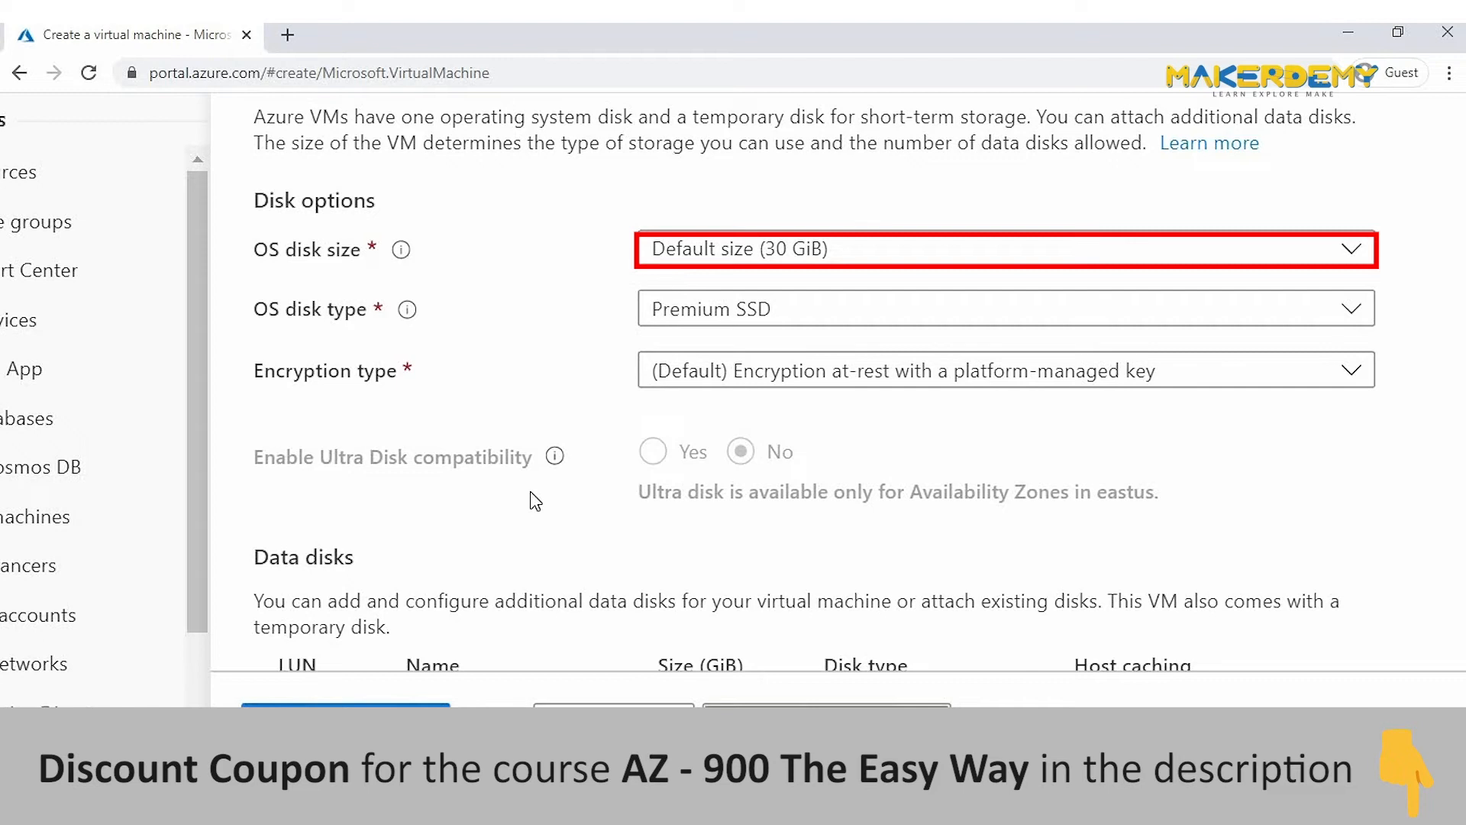
{"action": "scroll", "coordinate": [530, 333], "scroll_direction": "down", "scroll_amount": 3}
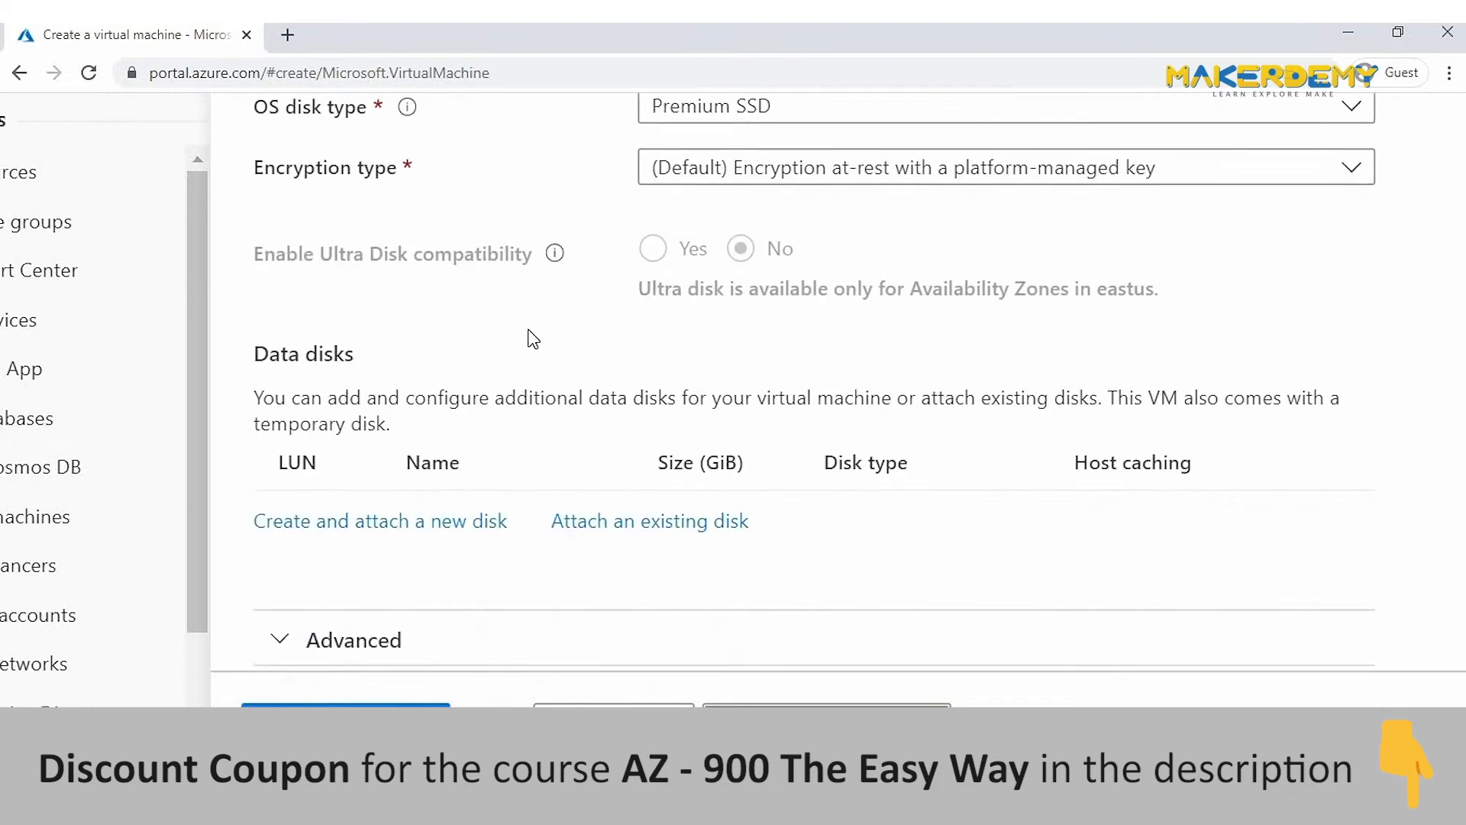
{"action": "left_click", "coordinate": [624, 483]}
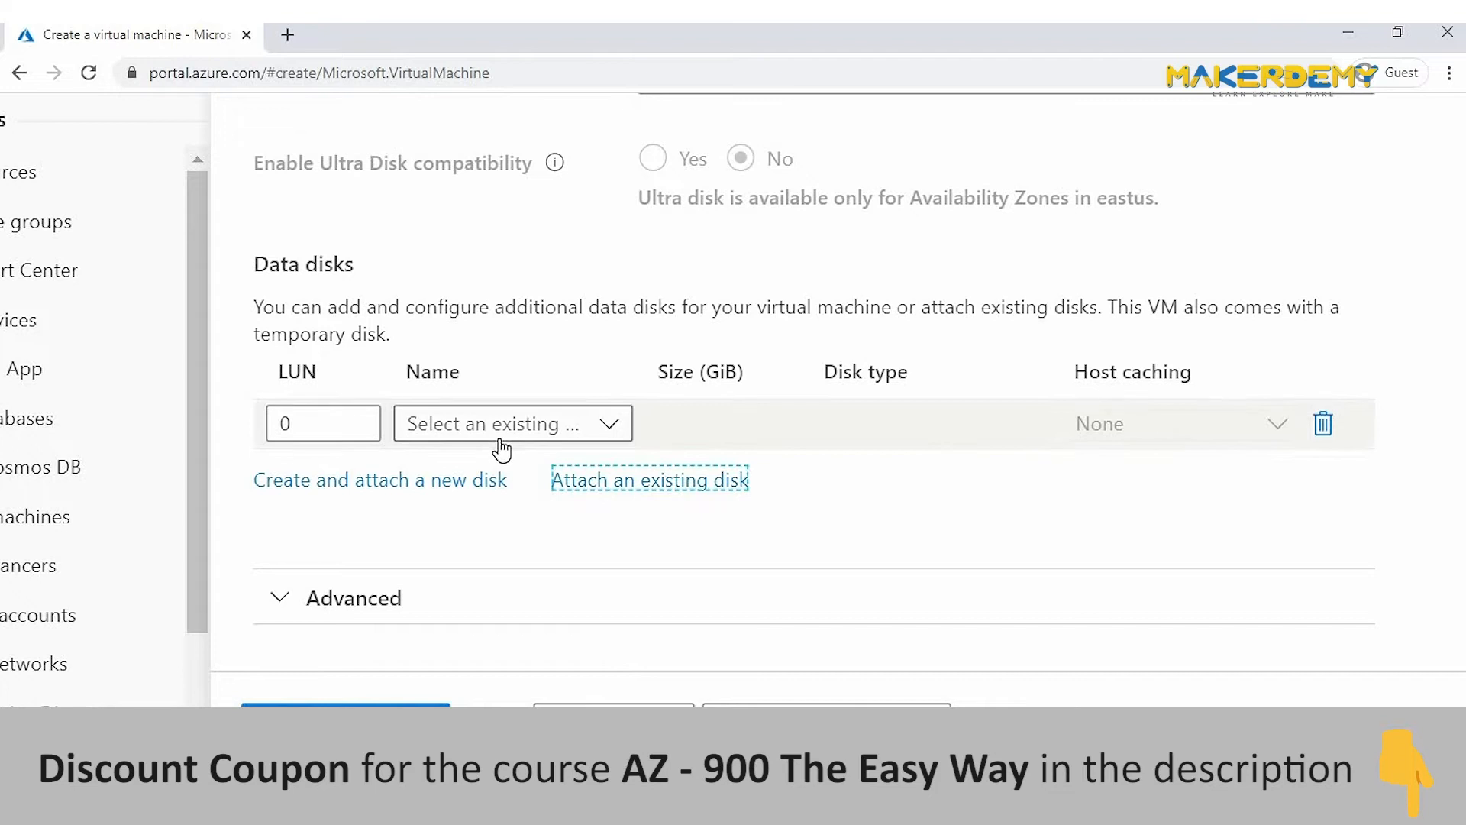
{"action": "left_click", "coordinate": [464, 440]}
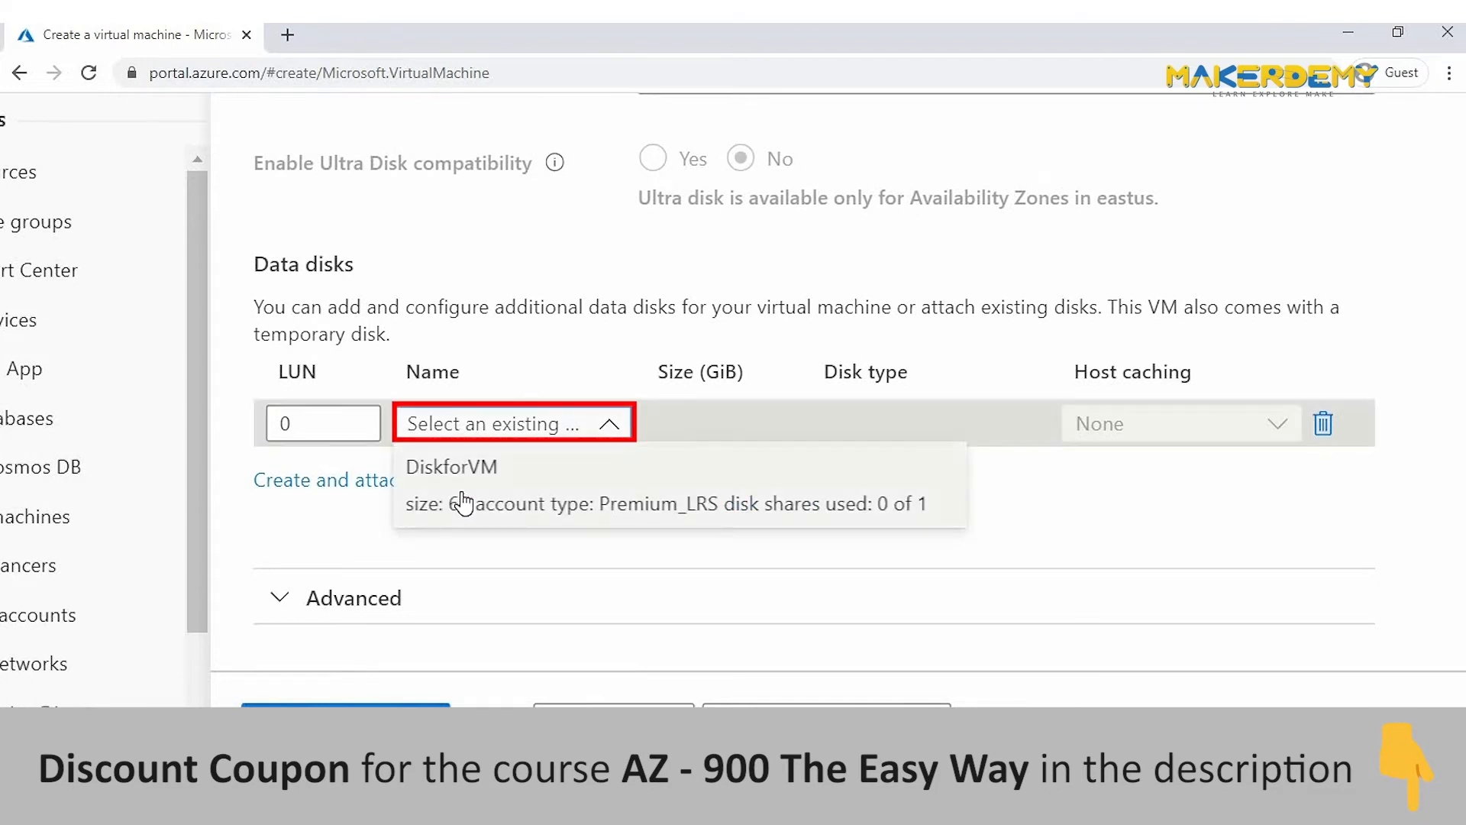
{"action": "left_click", "coordinate": [462, 500]}
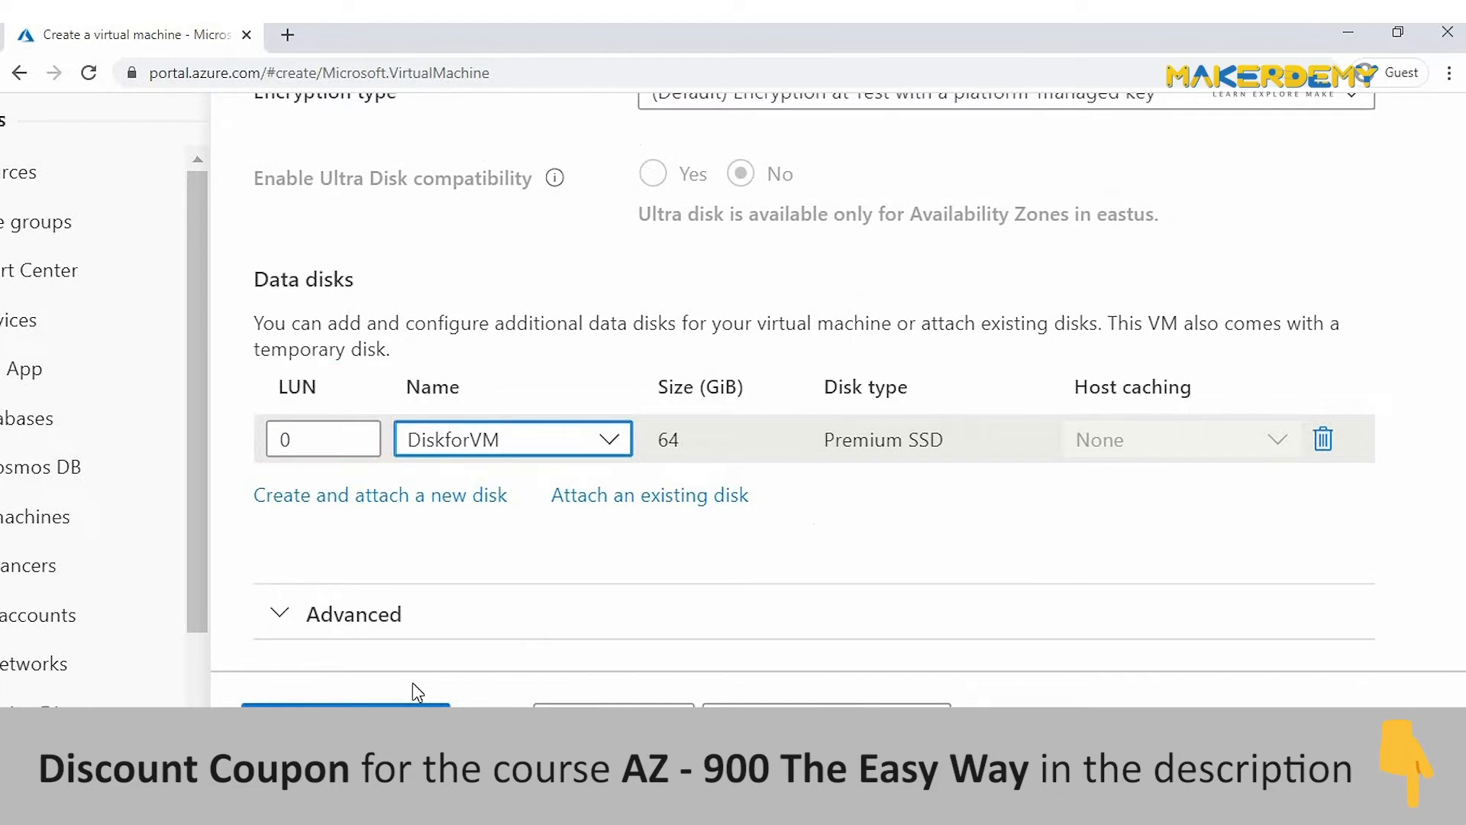
Review the virtual machine configuration and create it, downloading the private key of the new SSH key pair.
{"action": "left_click", "coordinate": [348, 724]}
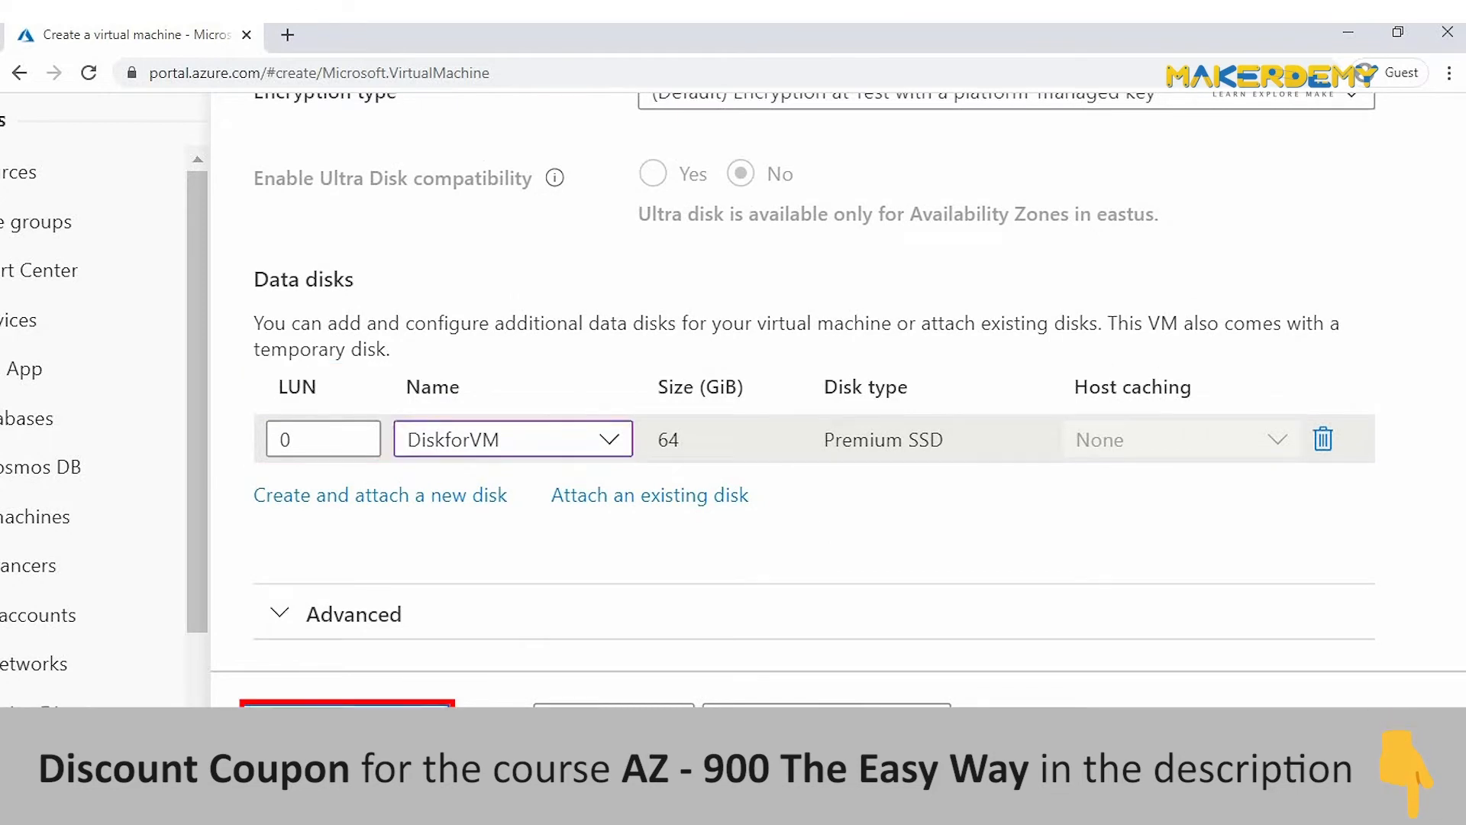
{"action": "scroll", "coordinate": [565, 521], "scroll_direction": "down", "scroll_amount": 12}
{"action": "scroll", "coordinate": [387, 699], "scroll_direction": "down", "scroll_amount": 1}
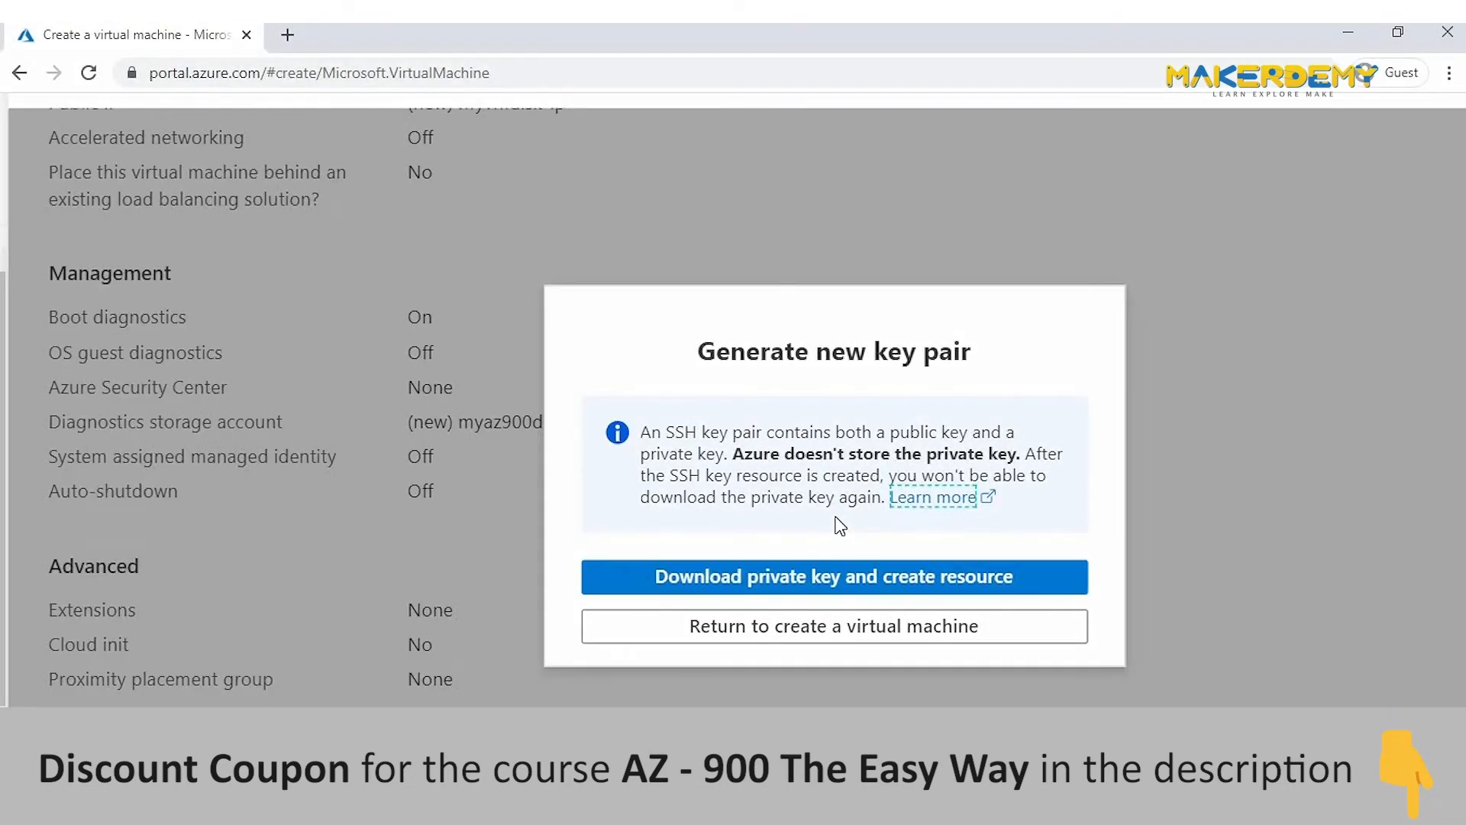
{"action": "left_click", "coordinate": [829, 585]}
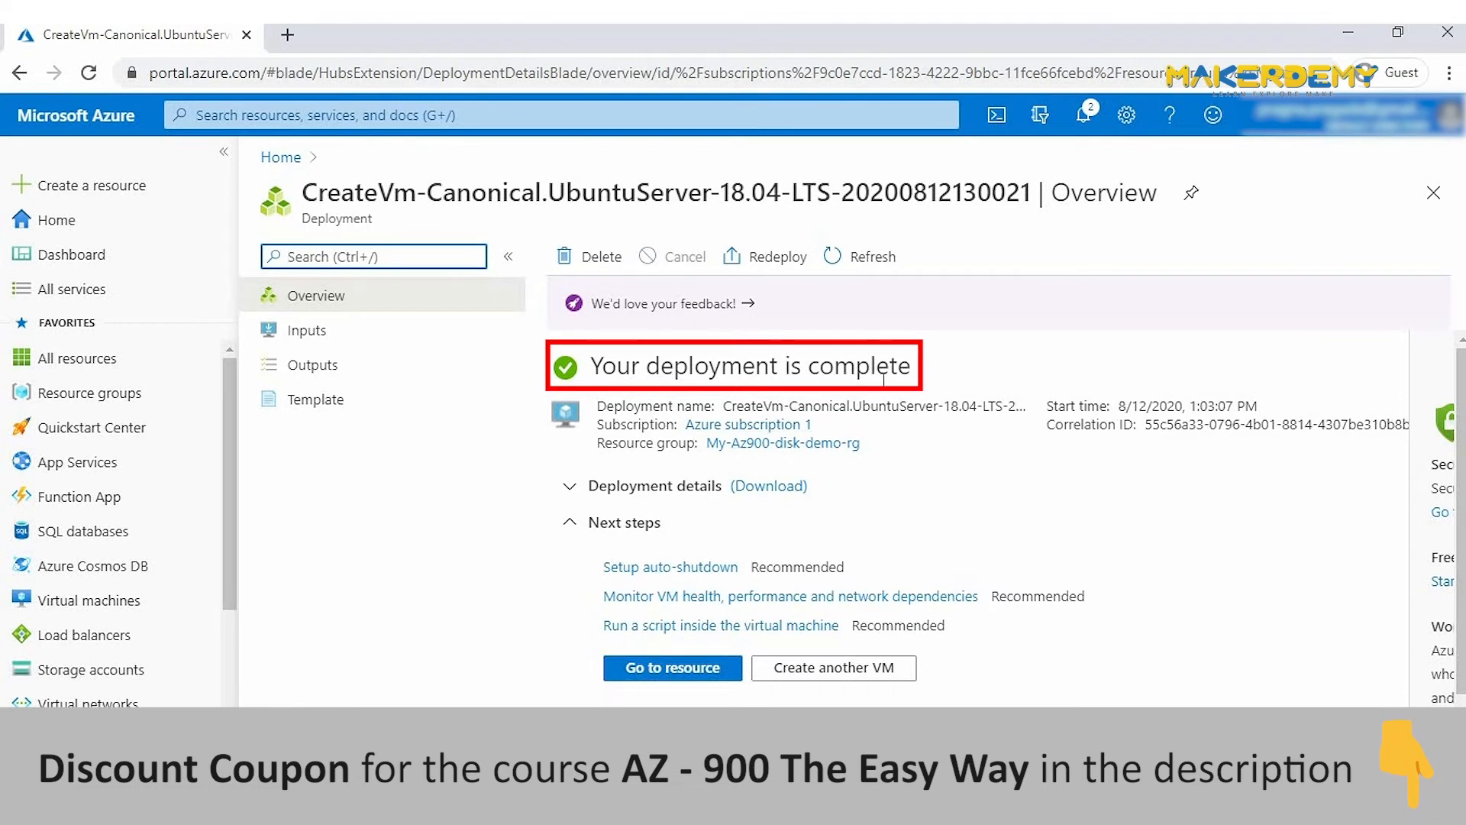
Open the deployed virtual machine and examine the data disks attached to it.
{"action": "left_click", "coordinate": [653, 670]}
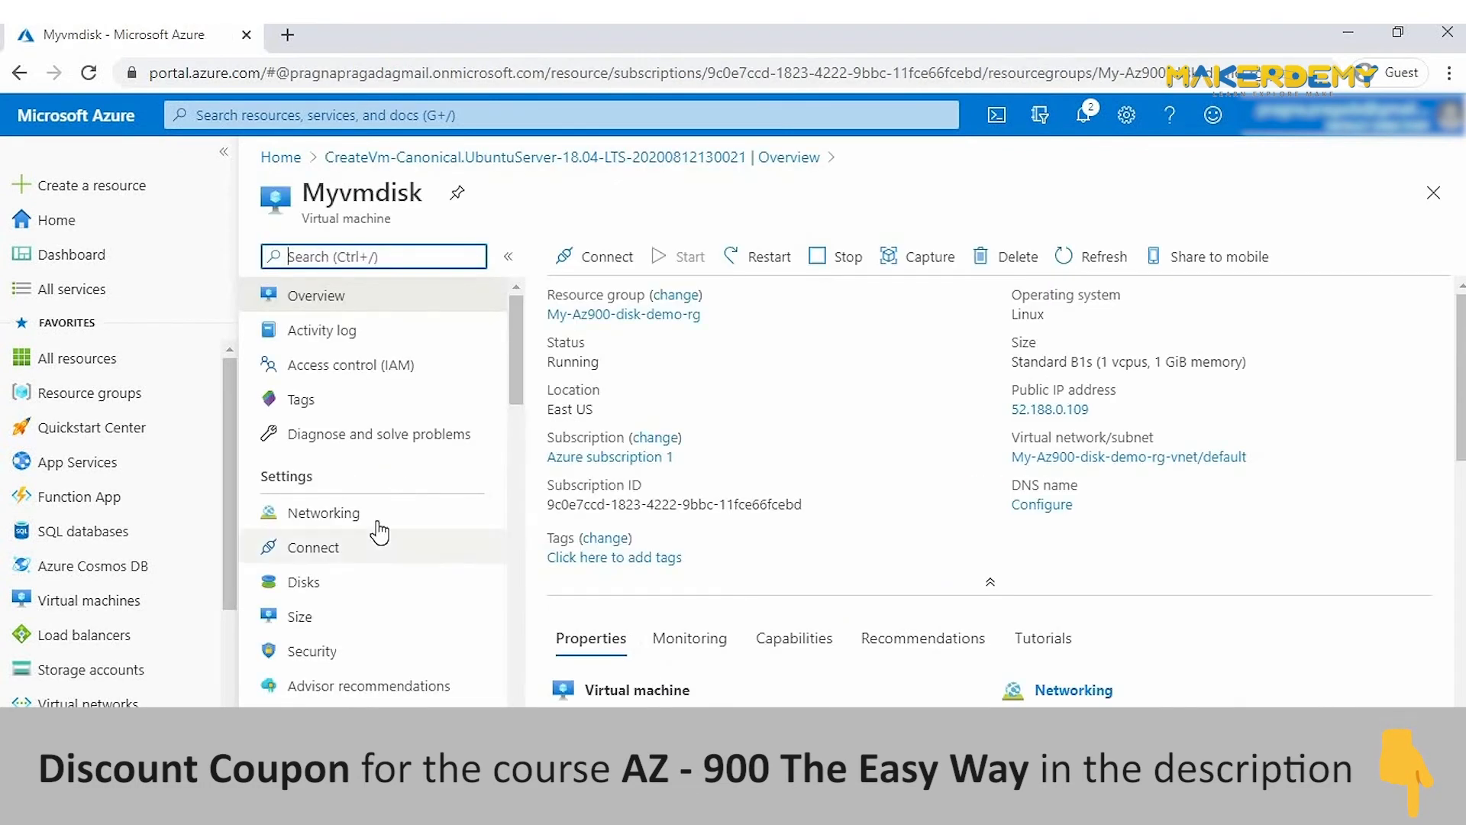
{"action": "scroll", "coordinate": [380, 533], "scroll_direction": "down", "scroll_amount": 1}
{"action": "left_click", "coordinate": [355, 520]}
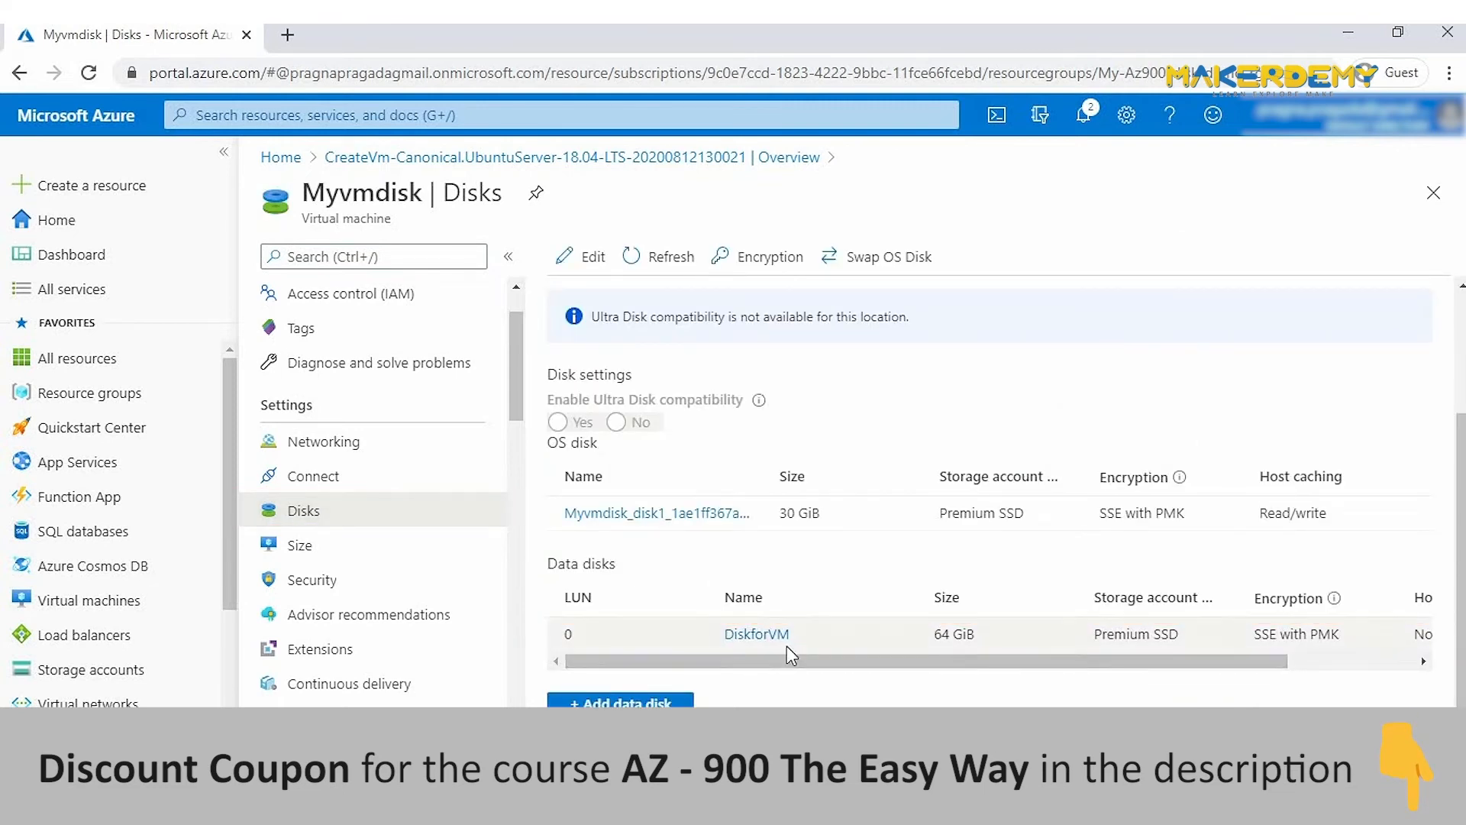
{"action": "scroll", "coordinate": [886, 634], "scroll_direction": "right", "scroll_amount": 3}
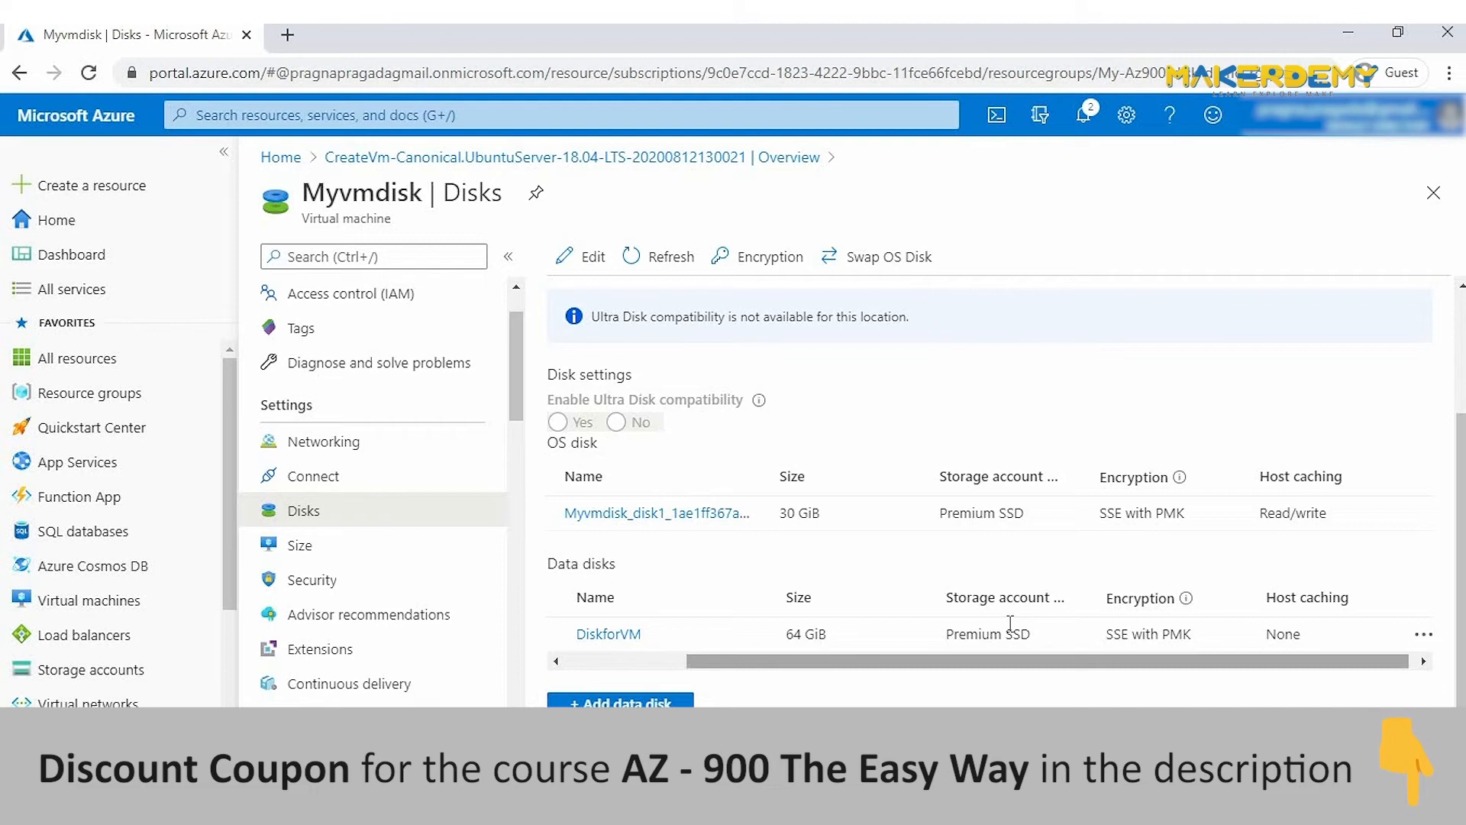
Open the resource group My-Az900-disk-demo-rg from the portal home and review its list of resources.
{"action": "left_click", "coordinate": [281, 158]}
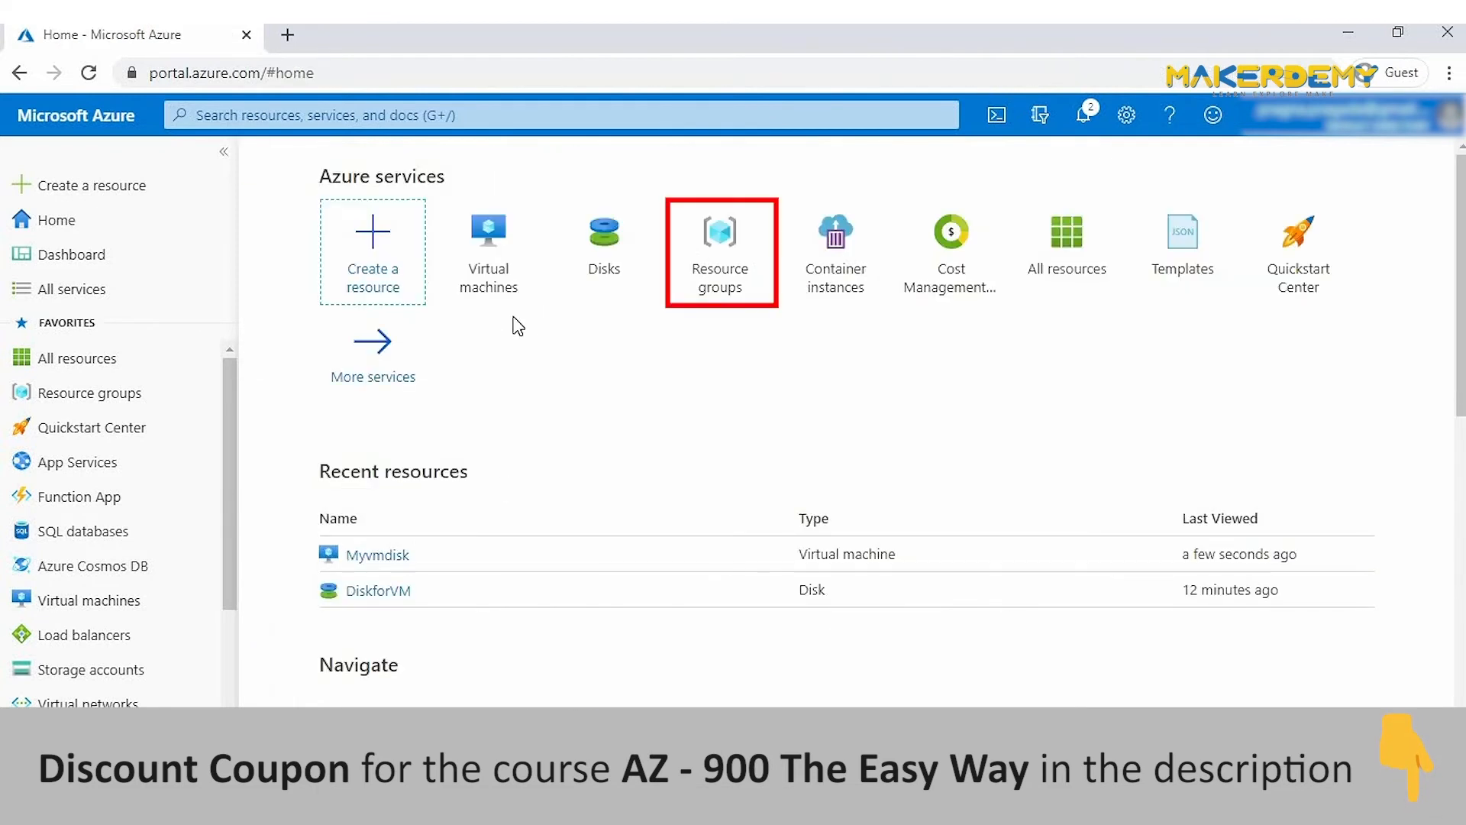
{"action": "left_click", "coordinate": [693, 271]}
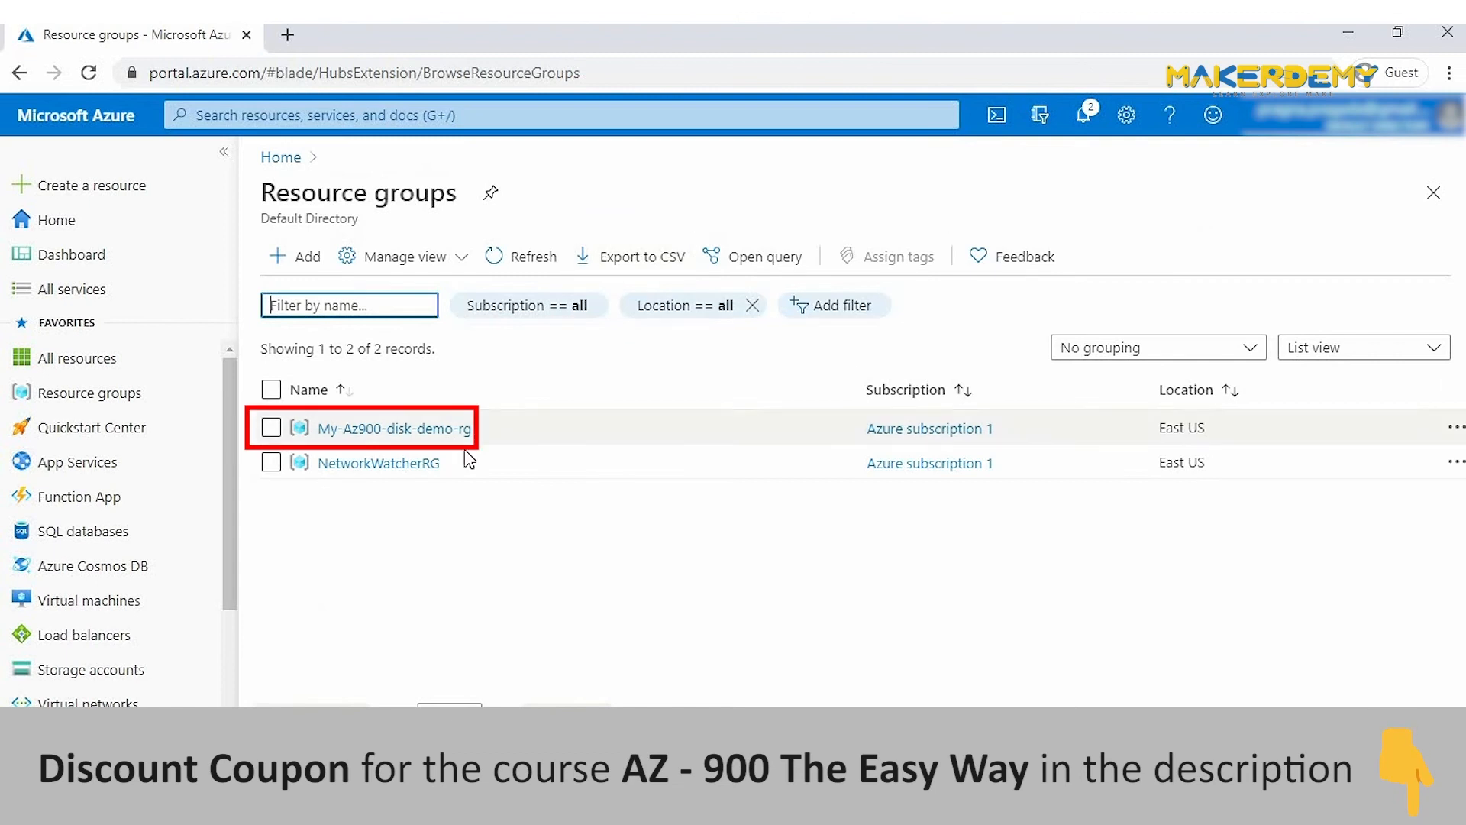
{"action": "left_click", "coordinate": [418, 446]}
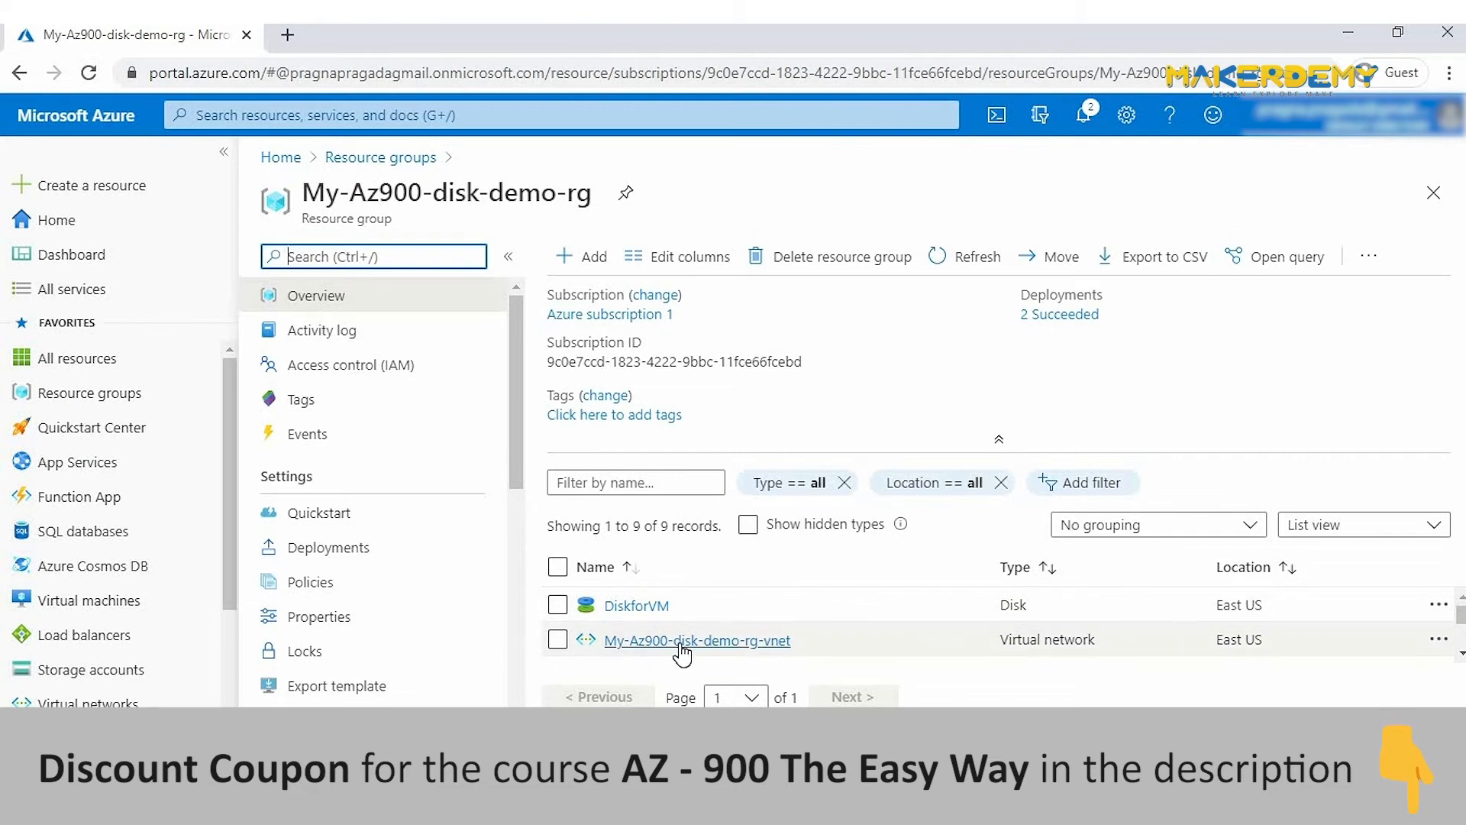
{"action": "scroll", "coordinate": [682, 650], "scroll_direction": "down", "scroll_amount": 1}
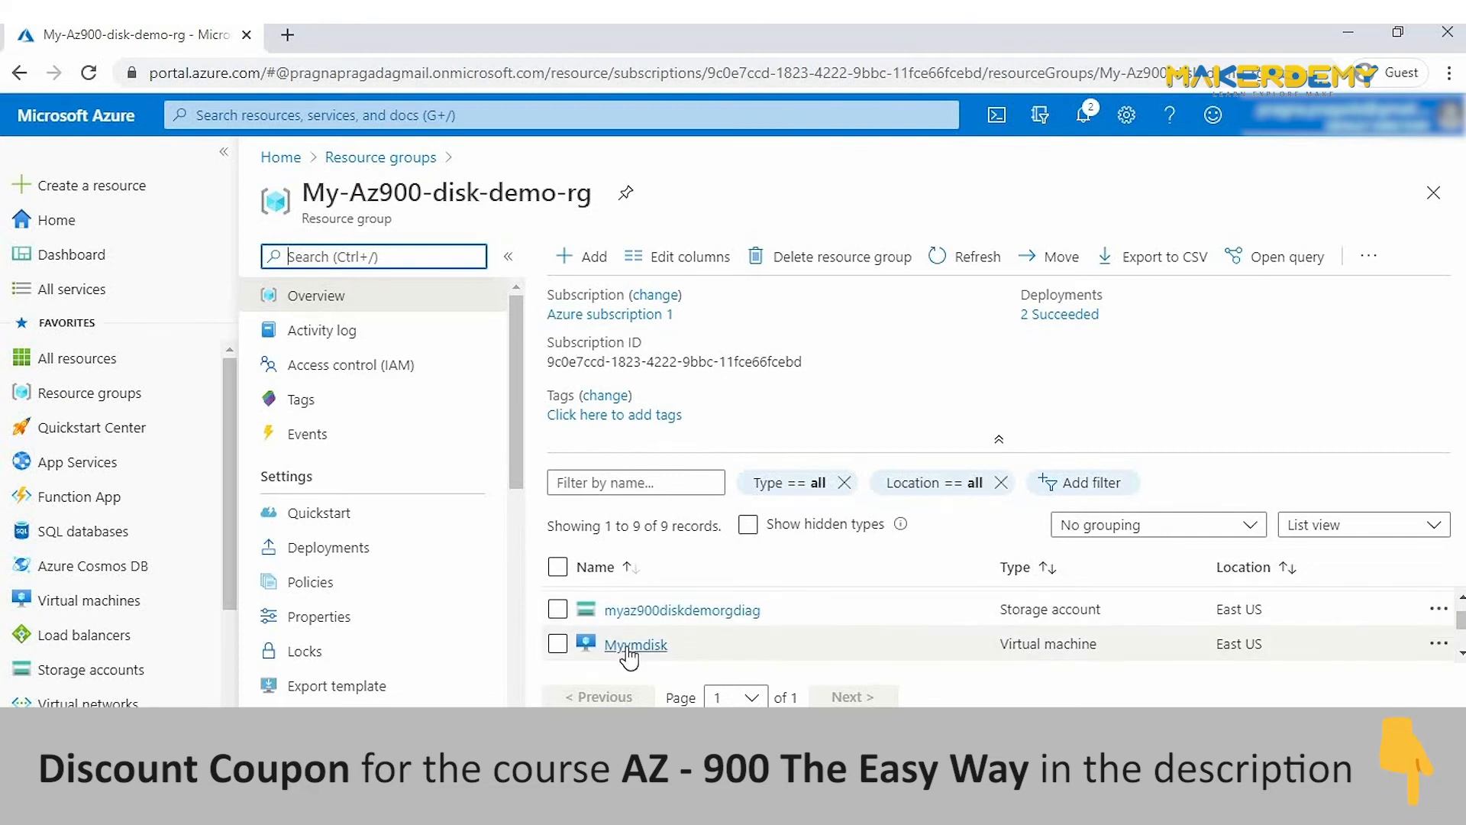
{"action": "scroll", "coordinate": [670, 653], "scroll_direction": "down", "scroll_amount": 1}
Delete the resource group My-Az900-disk-demo-rg with all its resources, confirming with the resource group name.
{"action": "left_click", "coordinate": [805, 279]}
{"action": "left_click_drag", "start_coordinate": [1077, 238], "coordinate": [1233, 234]}
{"action": "left_click", "coordinate": [975, 342]}
{"action": "type", "text": "My-Az900-disk-demo-rg"}
{"action": "scroll", "coordinate": [993, 497], "scroll_direction": "down", "scroll_amount": 3}
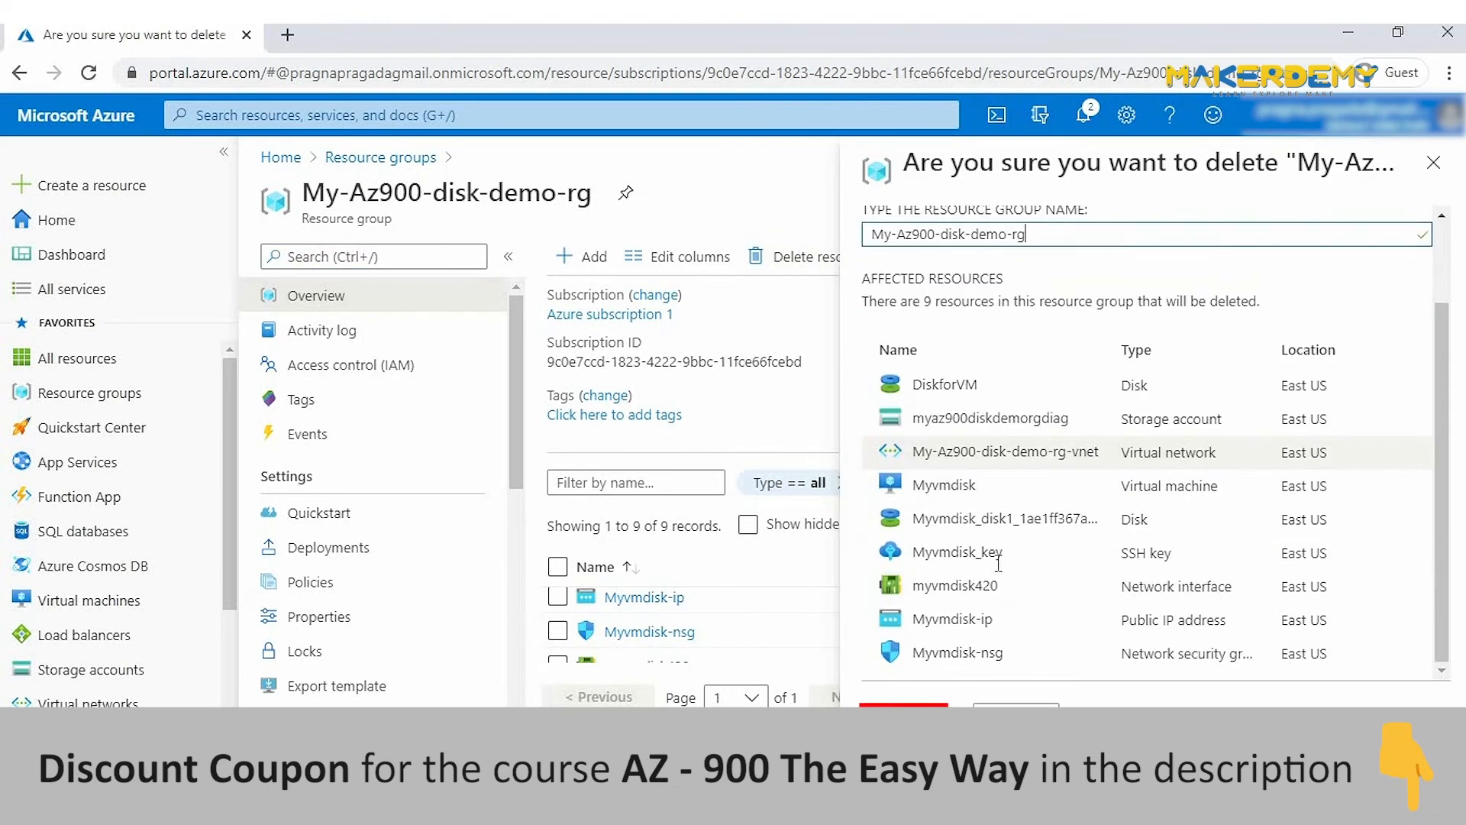
{"action": "left_click", "coordinate": [908, 643]}
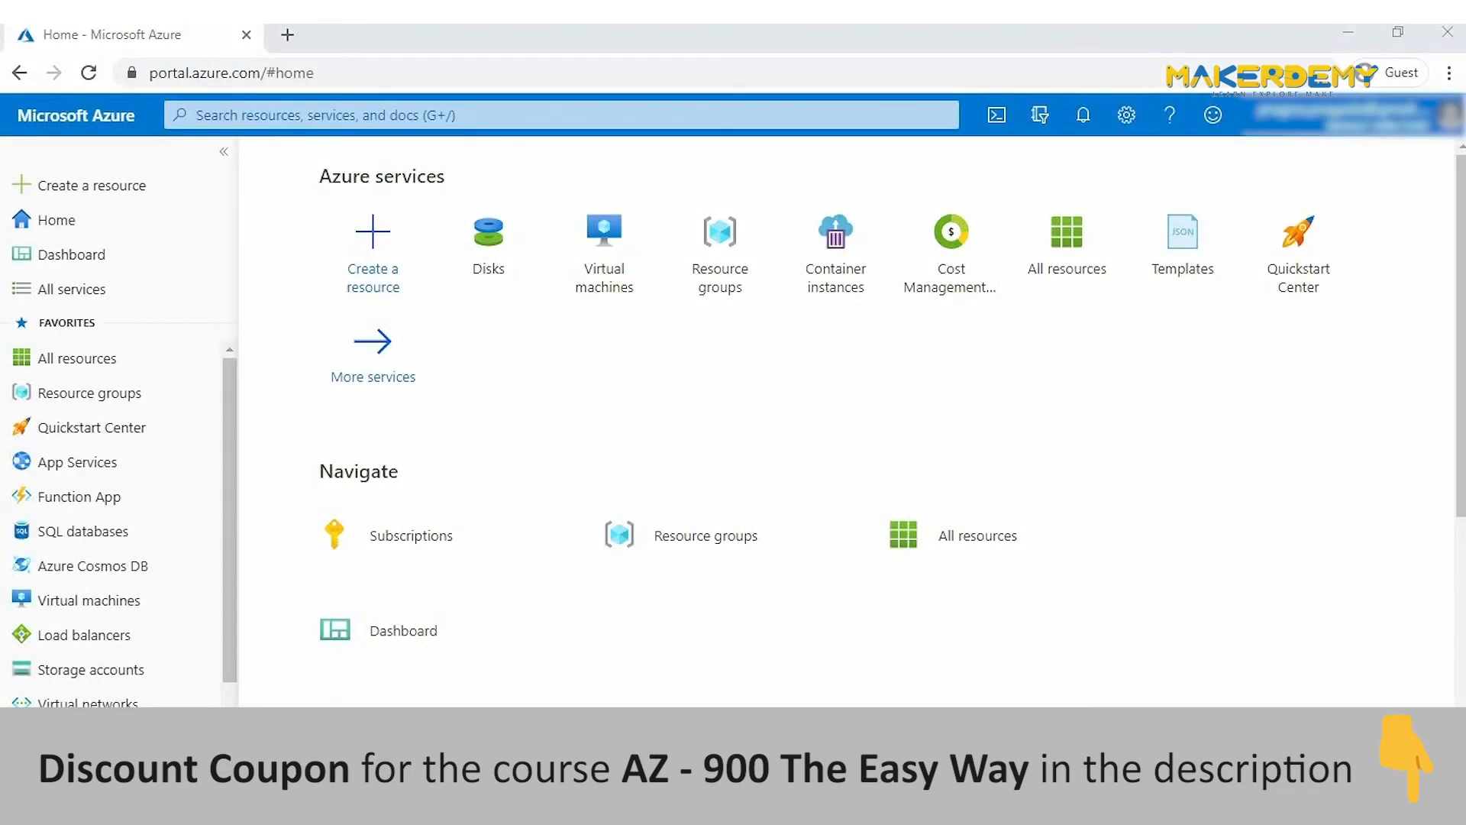
Find the storage accounts service by searching the portal for "stor" and start adding a new storage account.
{"action": "left_click", "coordinate": [227, 116]}
{"action": "type", "text": "sto"}
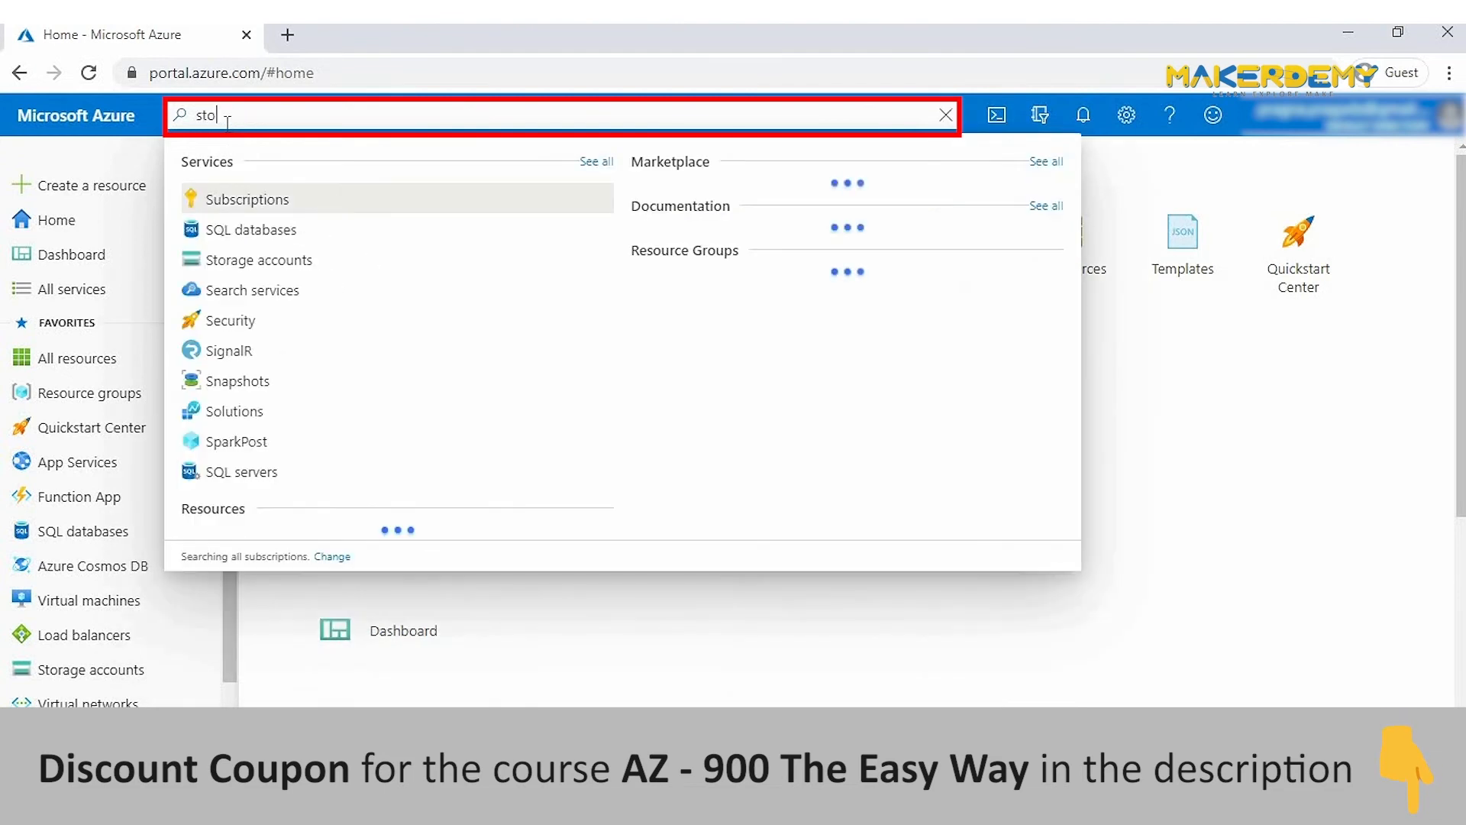
{"action": "type", "text": "r"}
{"action": "left_click", "coordinate": [260, 199]}
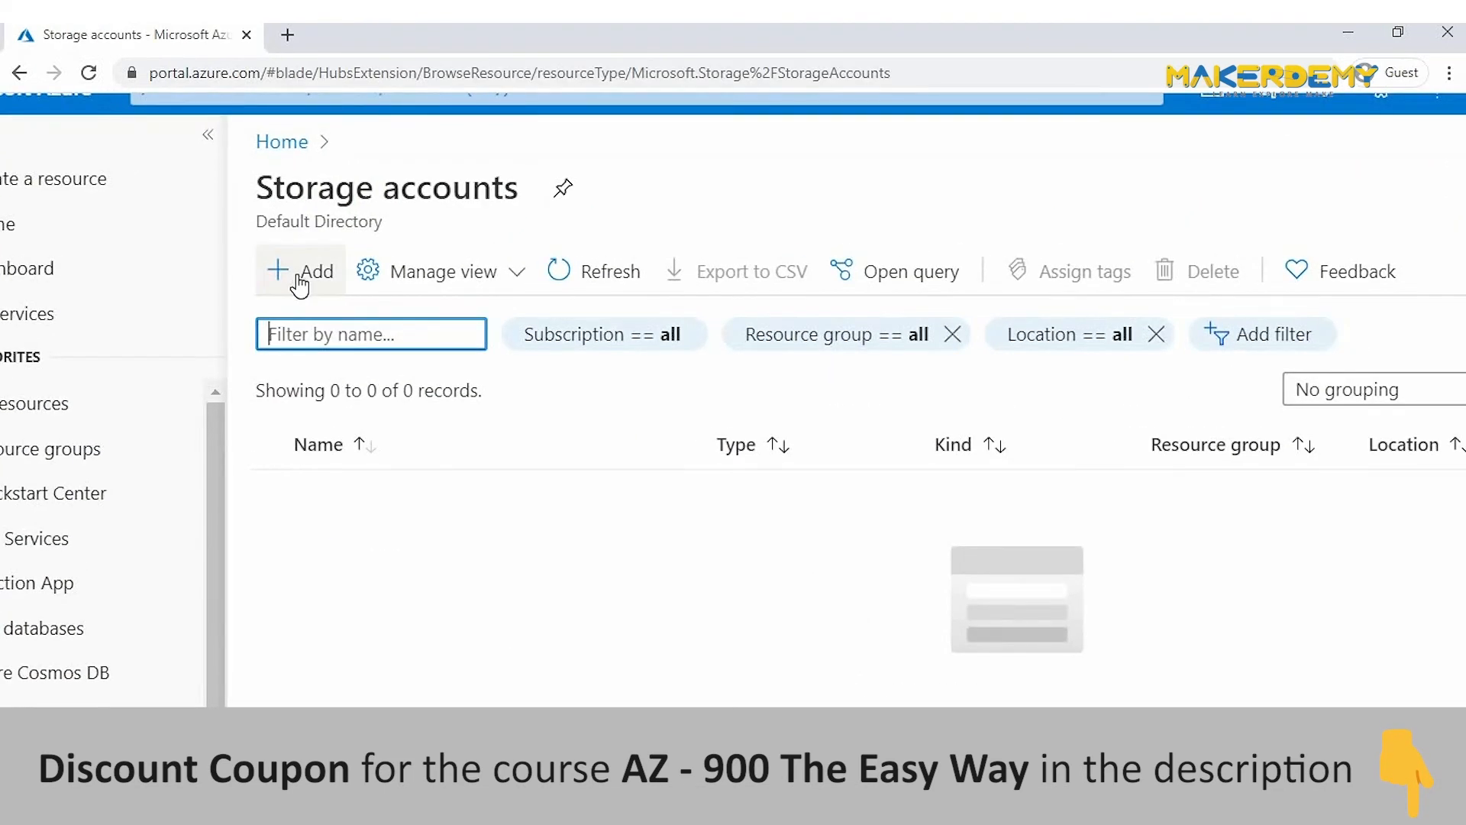
{"action": "left_click", "coordinate": [299, 286]}
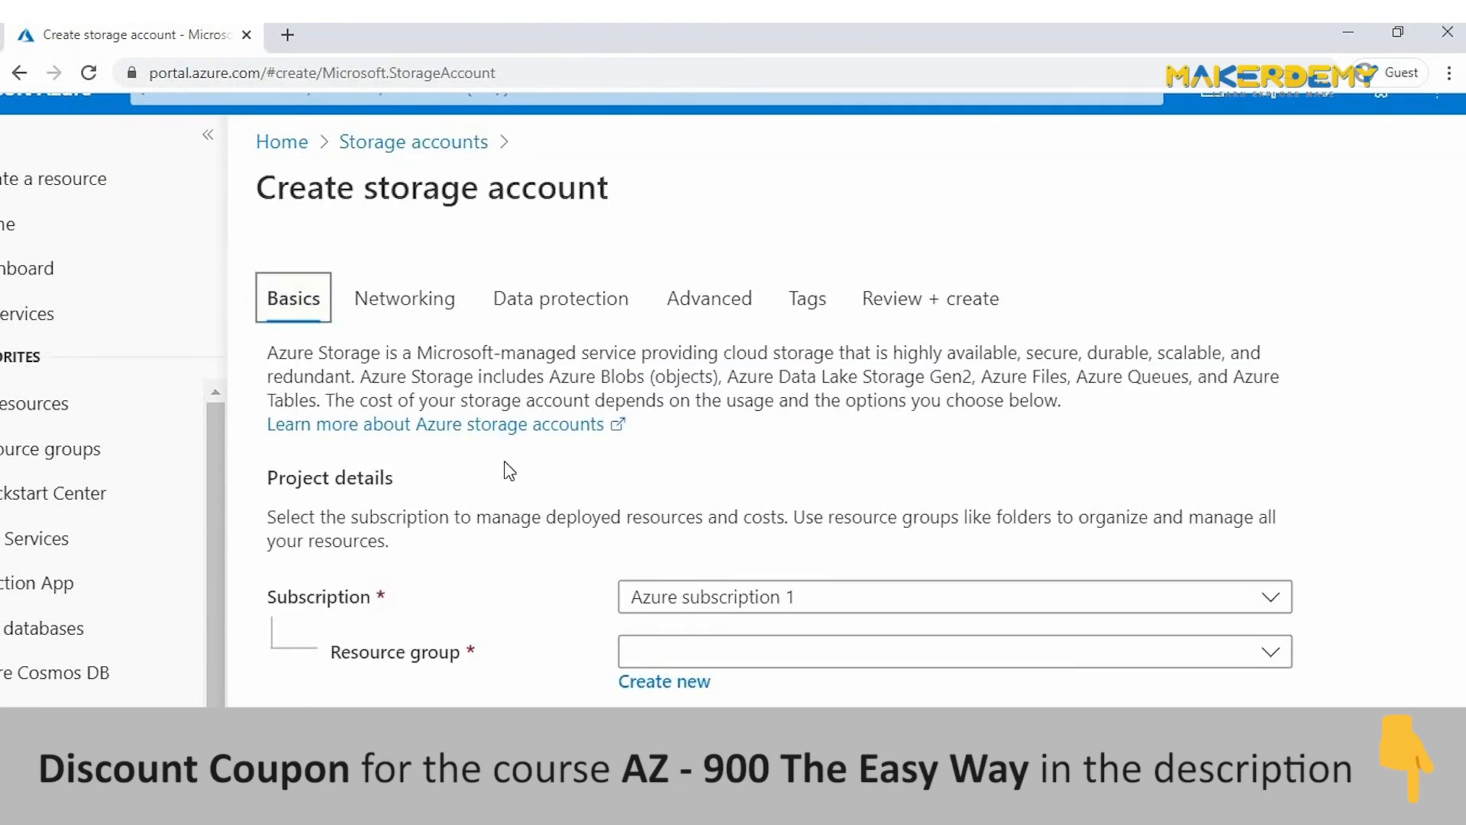
Create the new resource group My-Az900-blob-demo for the storage account and name the account myblob123az.
{"action": "scroll", "coordinate": [507, 468], "scroll_direction": "down", "scroll_amount": 2}
{"action": "left_click", "coordinate": [640, 527]}
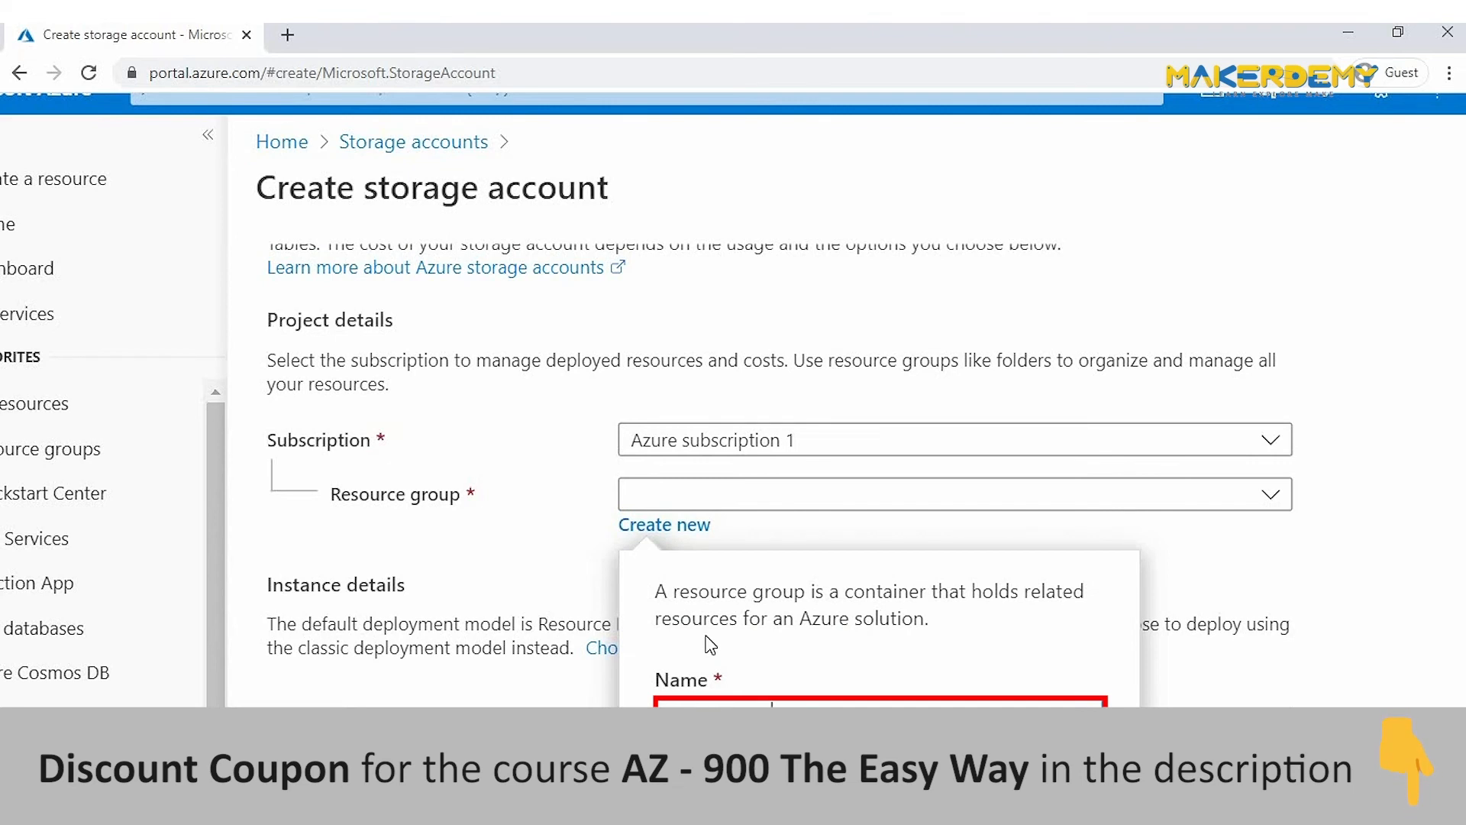
{"action": "left_click", "coordinate": [699, 768]}
{"action": "scroll", "coordinate": [701, 610], "scroll_direction": "down", "scroll_amount": 1}
{"action": "left_click", "coordinate": [670, 574]}
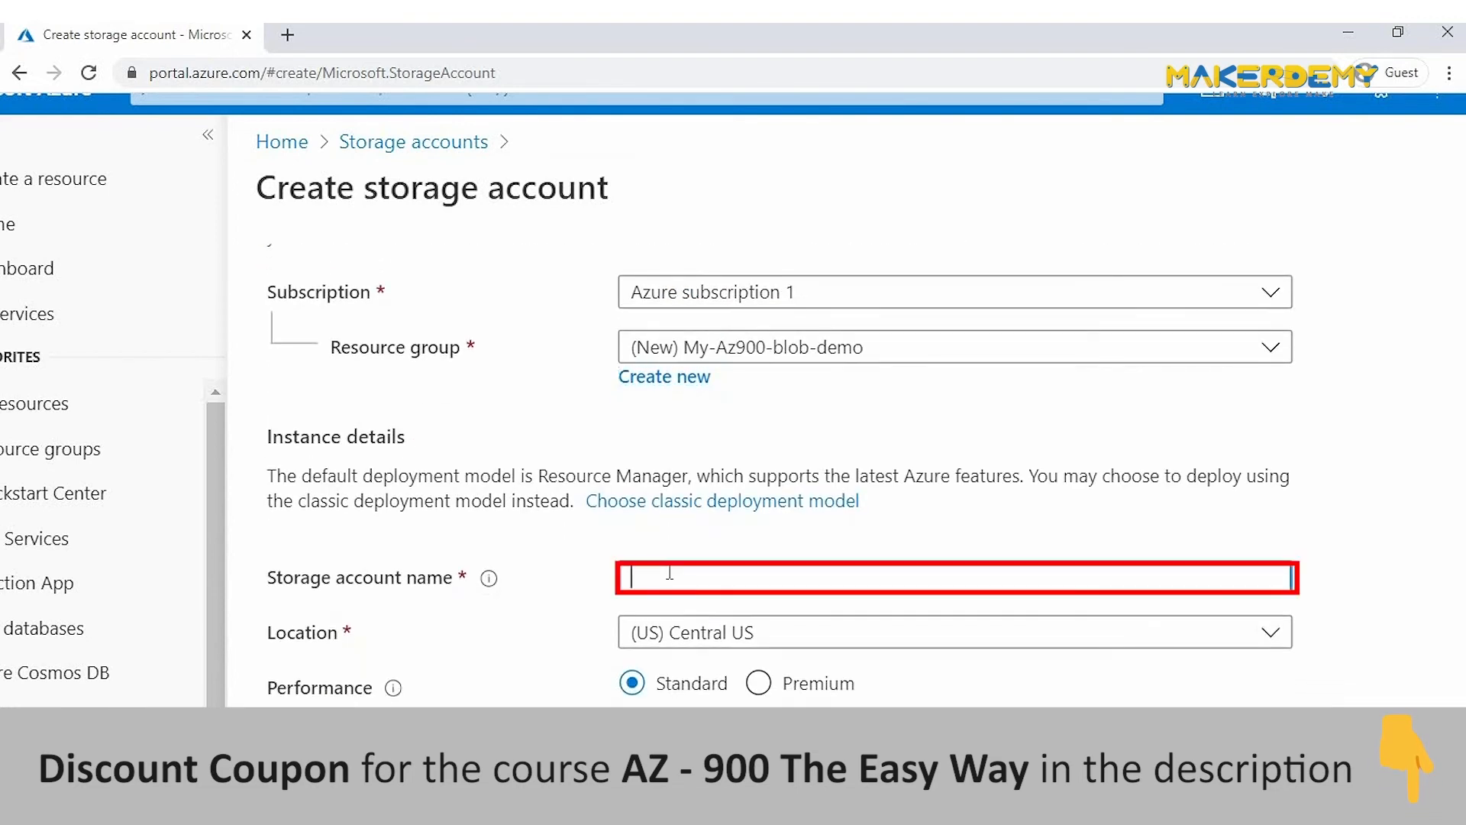
{"action": "type", "text": "Myb"}
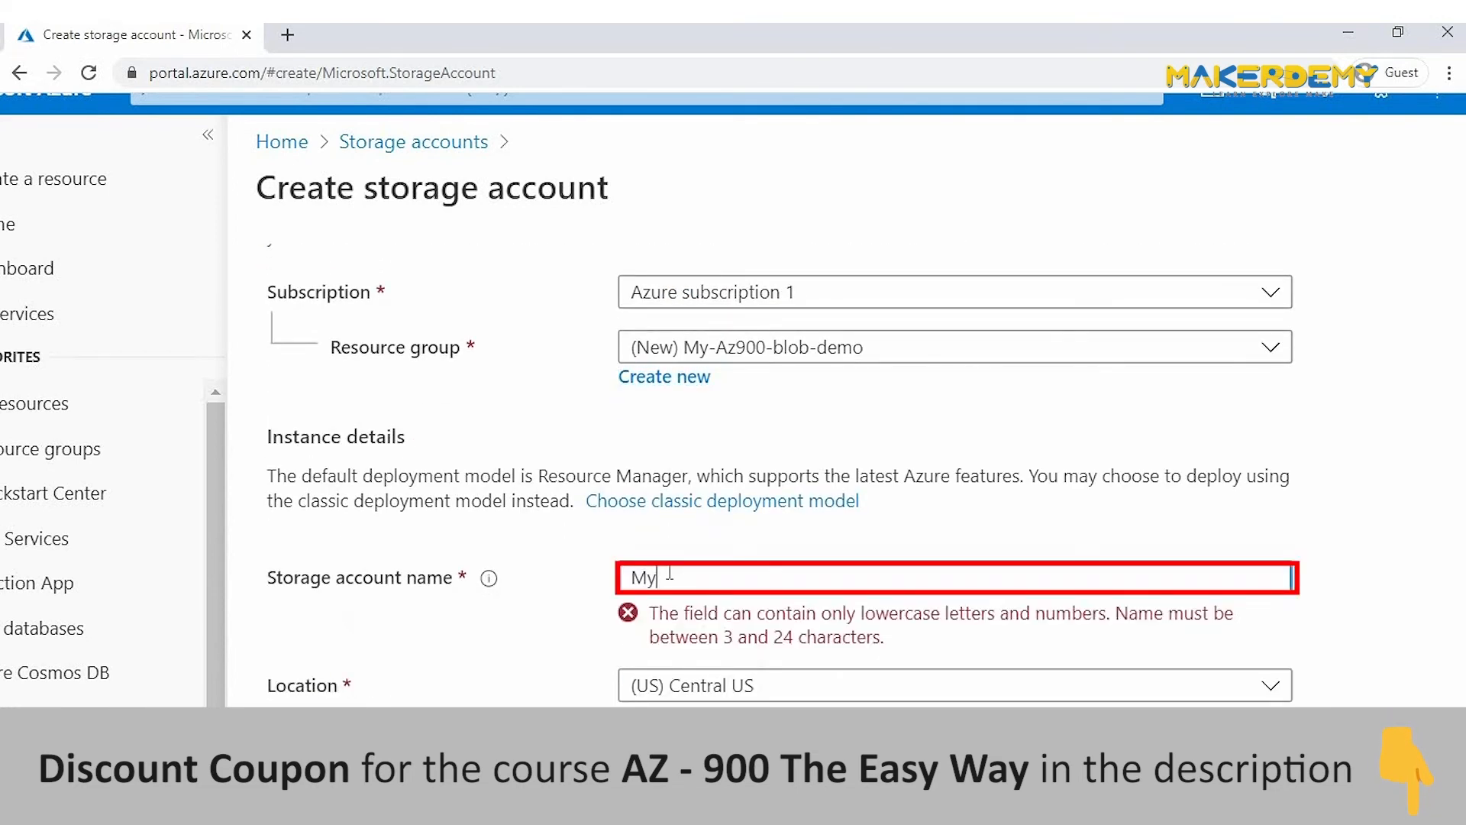
{"action": "type", "text": "lob123az"}
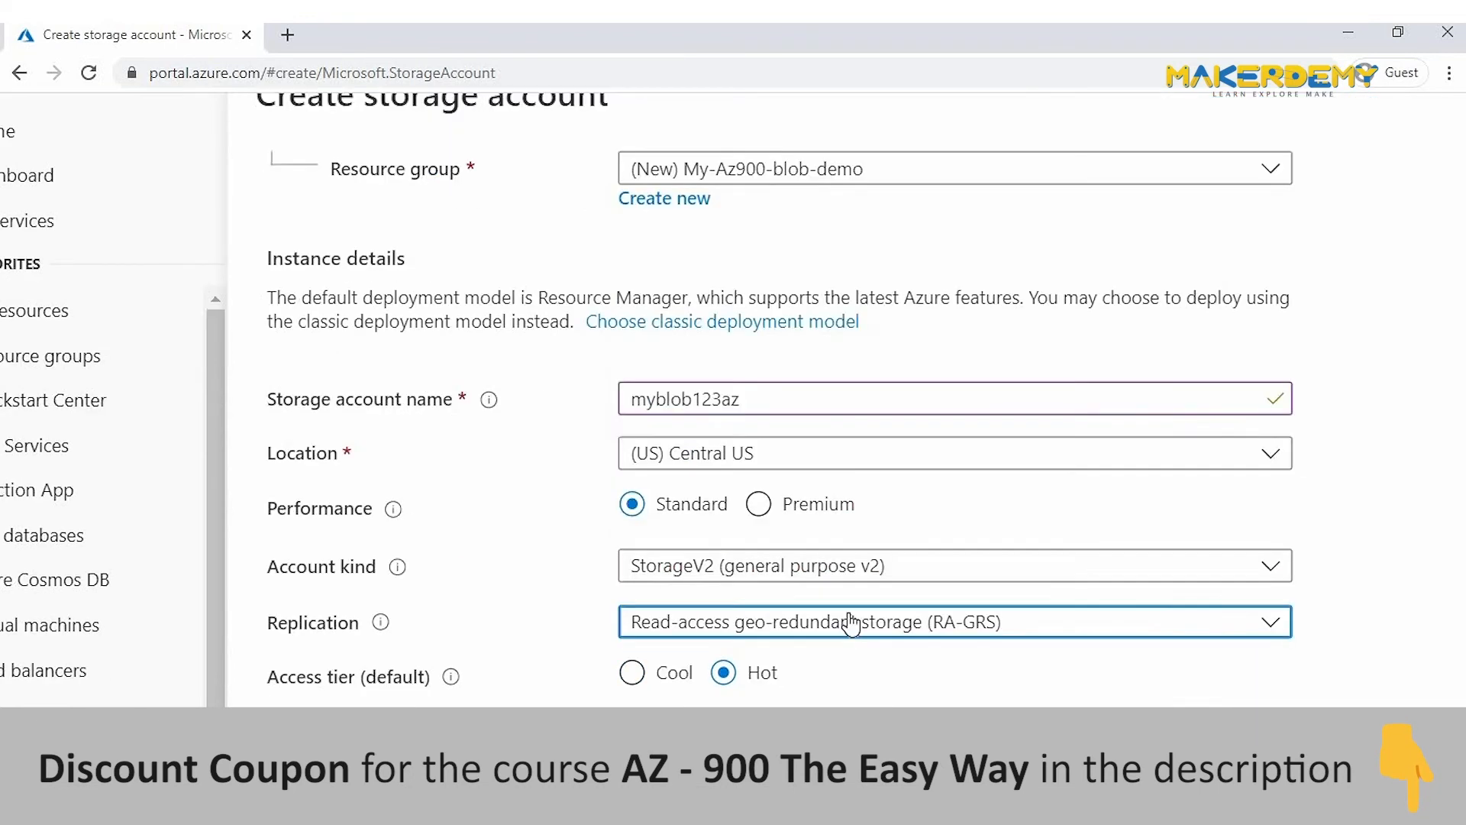
Set the replication to Locally-redundant storage (LRS), keep the other defaults, and review and create the storage account.
{"action": "left_click", "coordinate": [857, 621]}
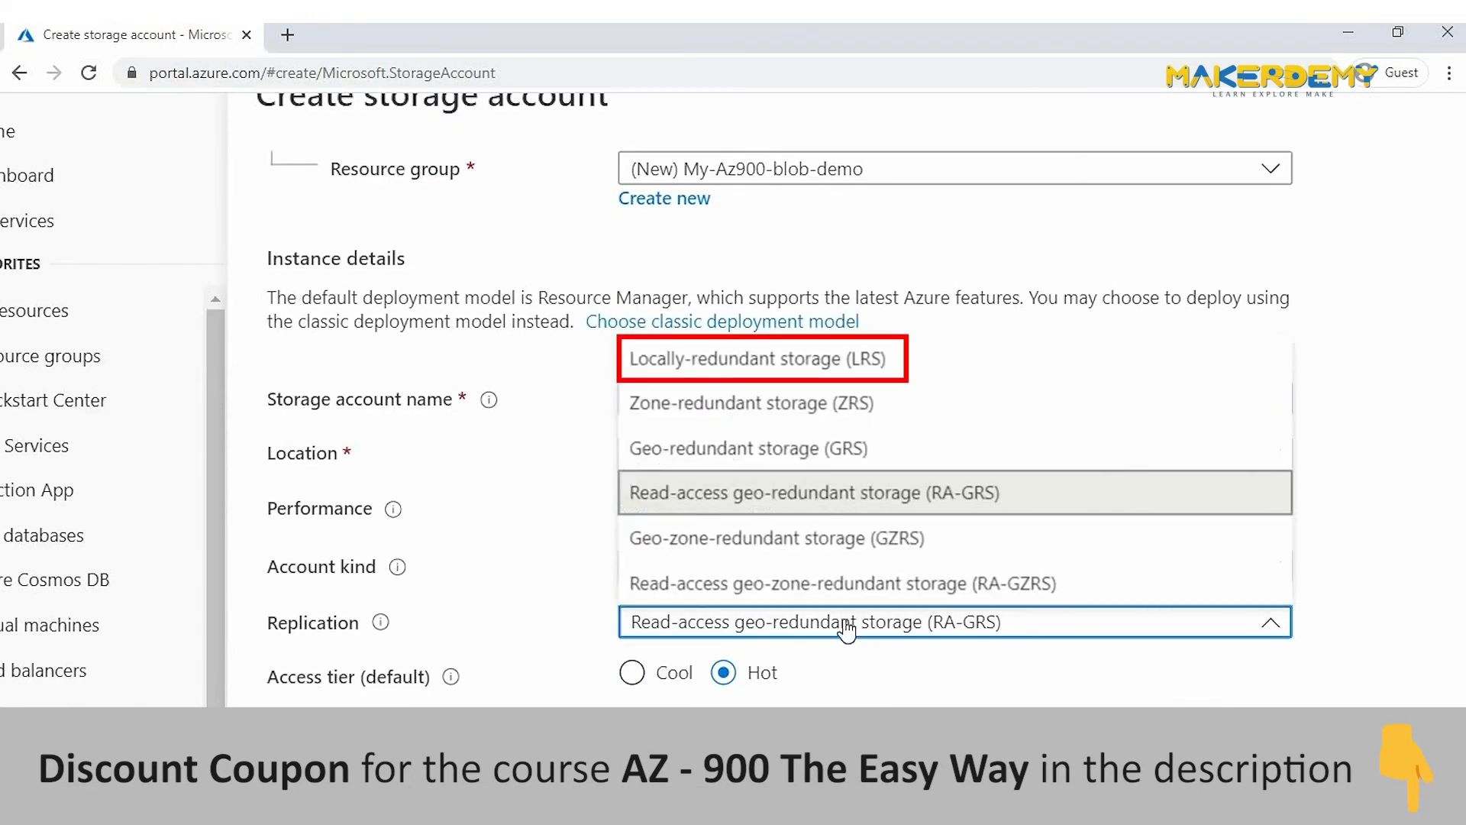
{"action": "left_click", "coordinate": [840, 379]}
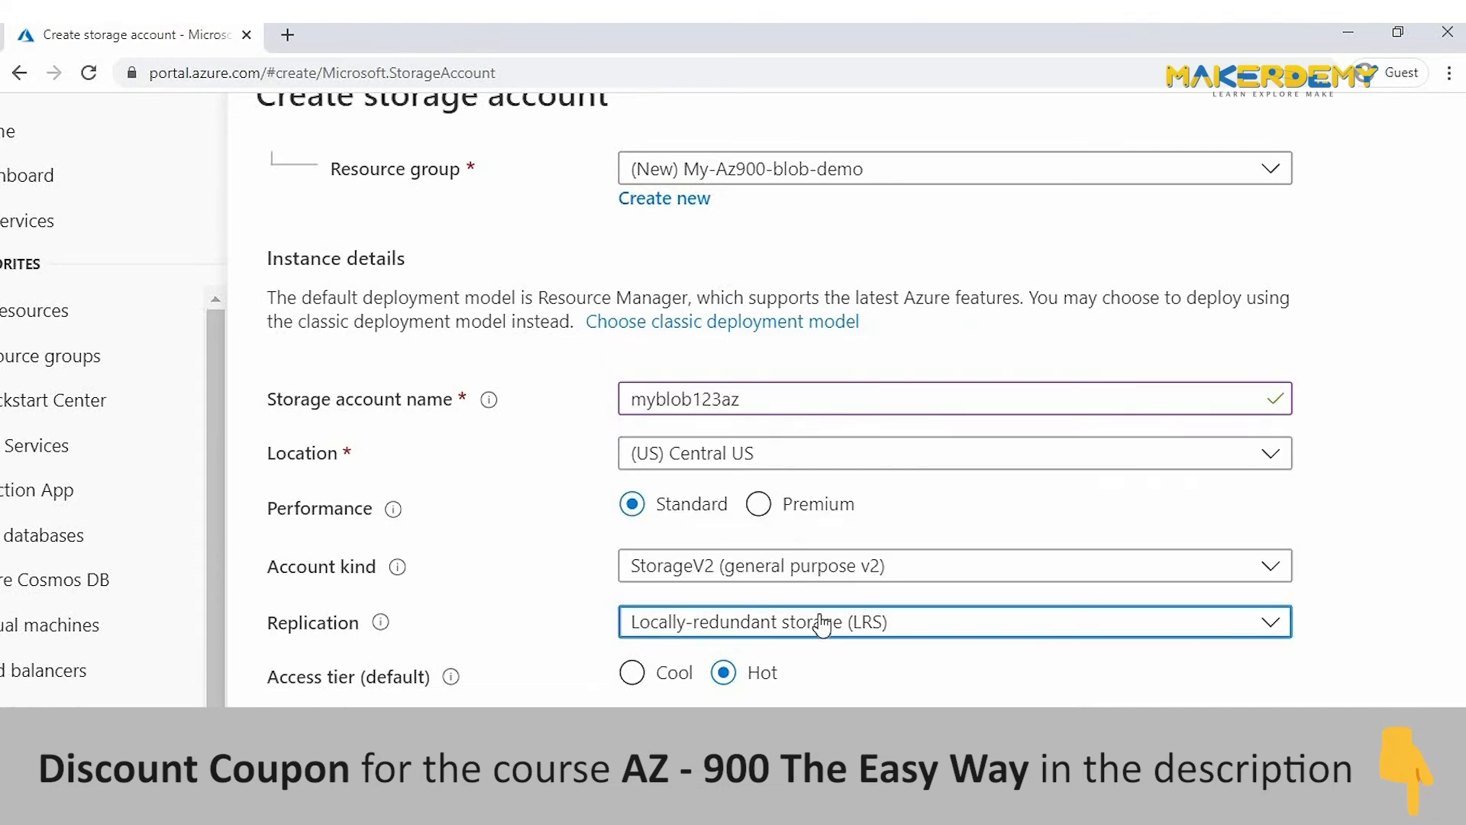
{"action": "scroll", "coordinate": [824, 654], "scroll_direction": "down", "scroll_amount": 1}
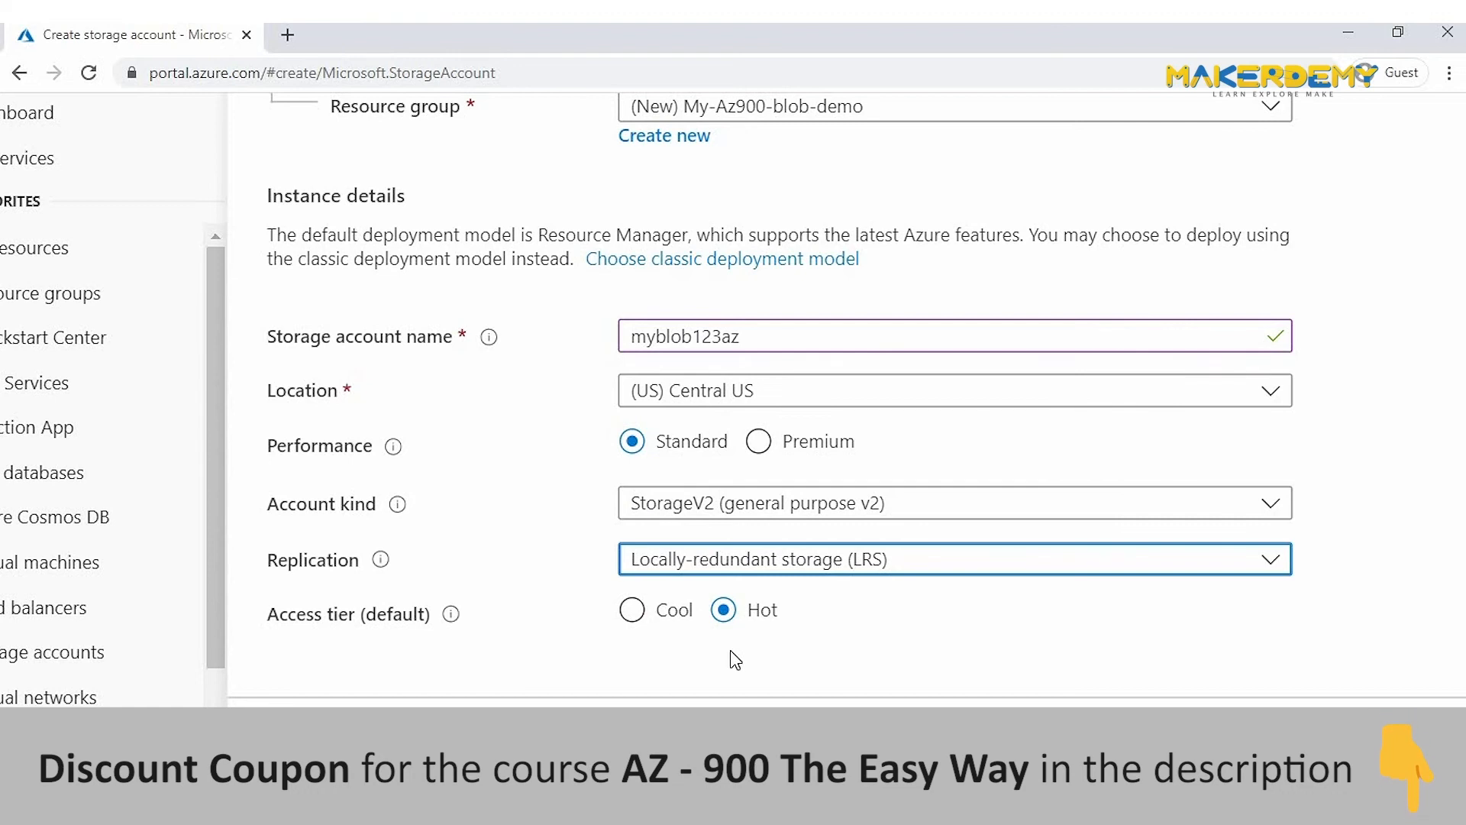
{"action": "left_click", "coordinate": [336, 735]}
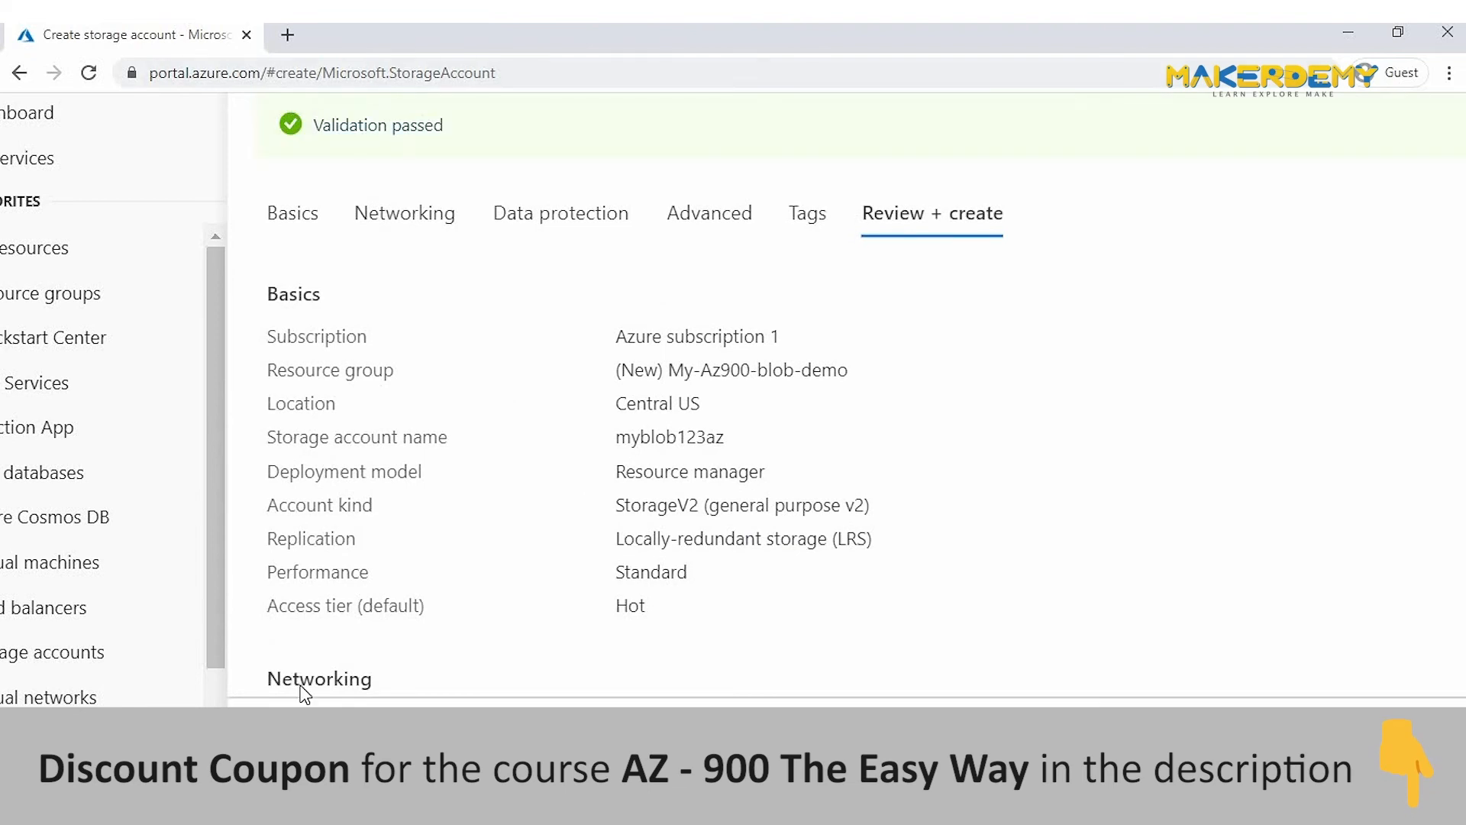
{"action": "scroll", "coordinate": [623, 506], "scroll_direction": "down", "scroll_amount": 1}
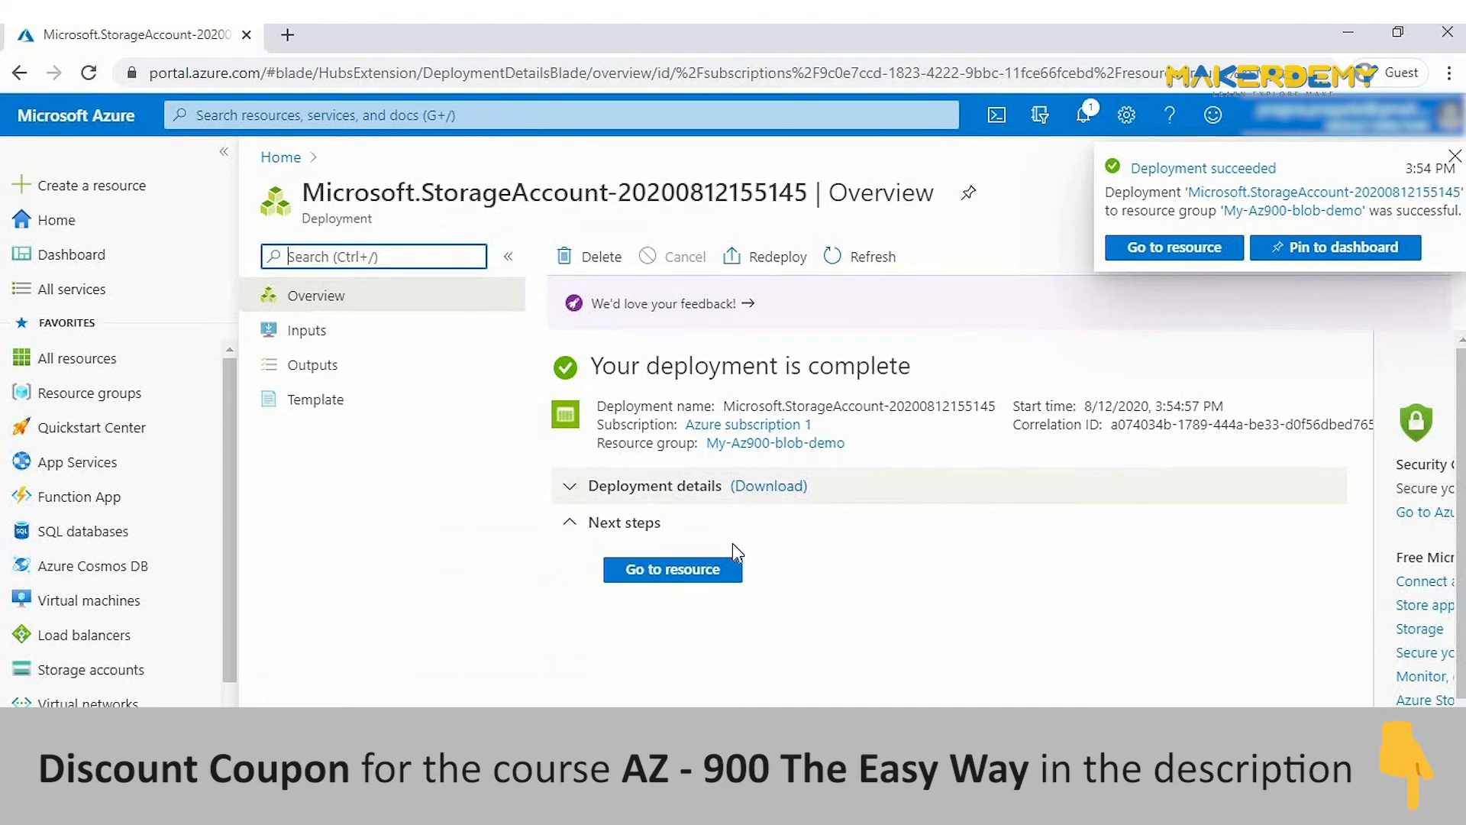
Go to the deployed storage account myblob123az and open its blob containers.
{"action": "left_click", "coordinate": [718, 569]}
{"action": "scroll", "coordinate": [369, 585], "scroll_direction": "down", "scroll_amount": 6}
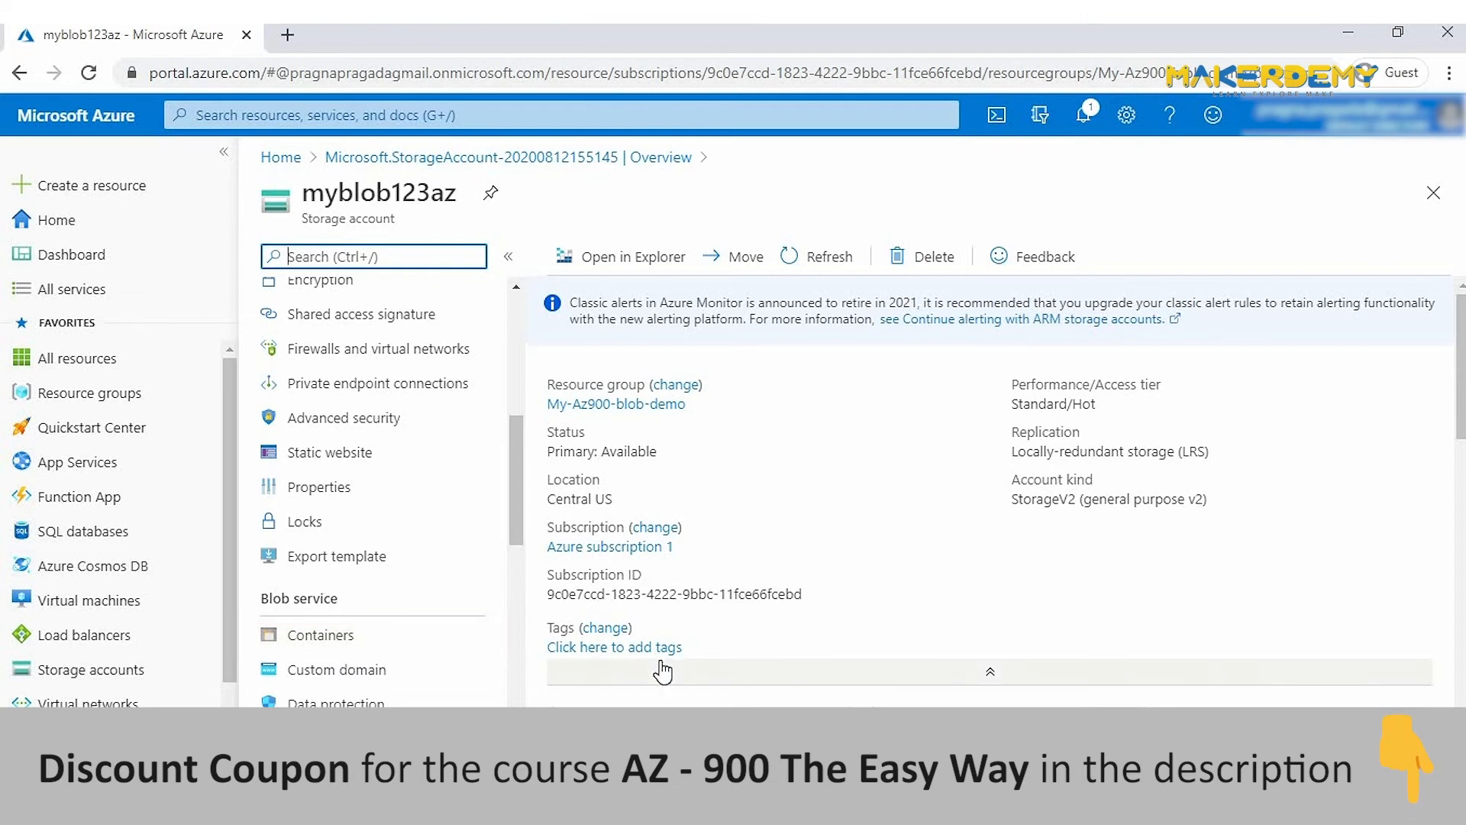
{"action": "scroll", "coordinate": [663, 673], "scroll_direction": "down", "scroll_amount": 1}
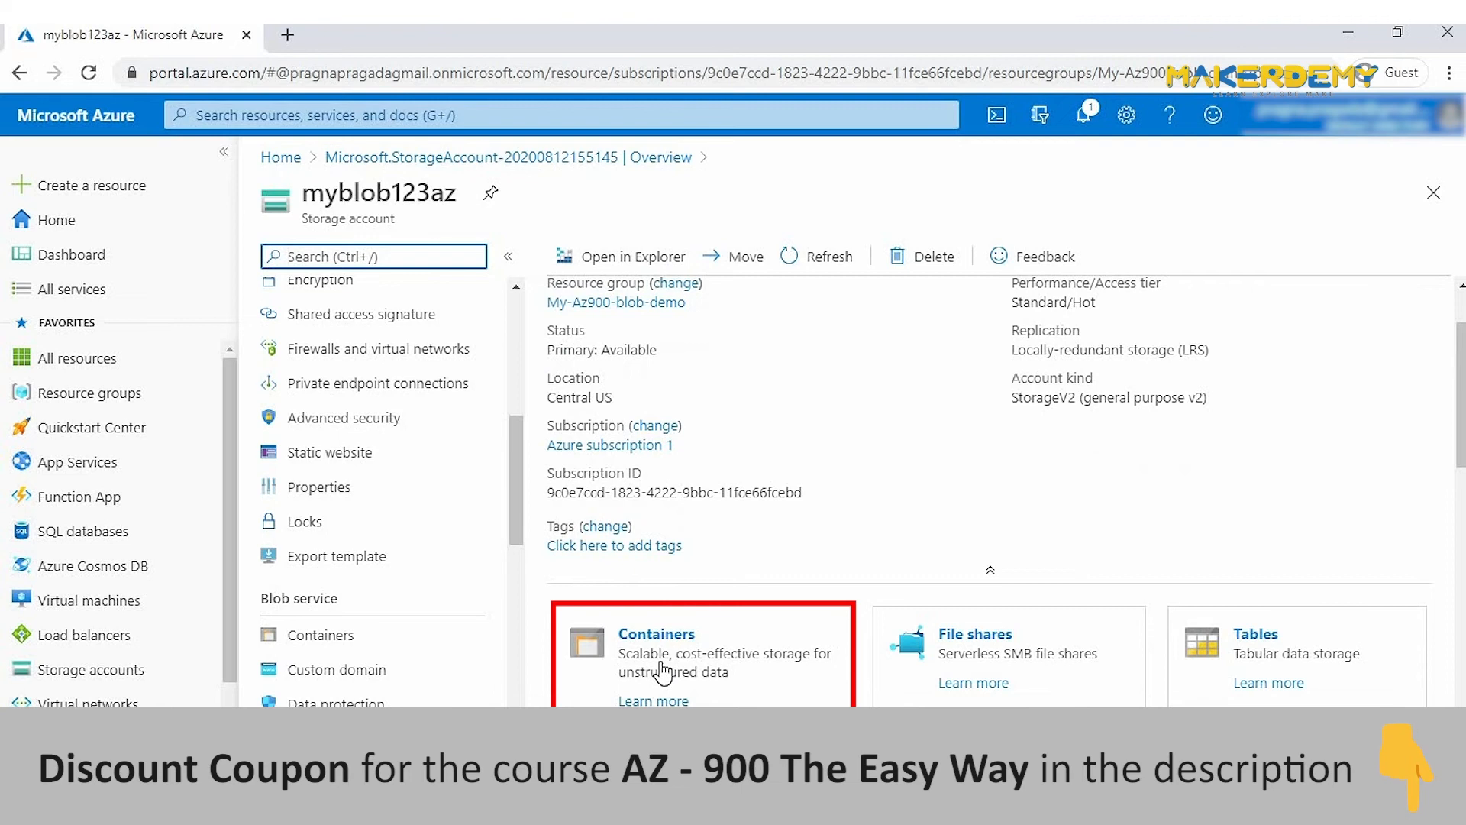
{"action": "left_click", "coordinate": [396, 638]}
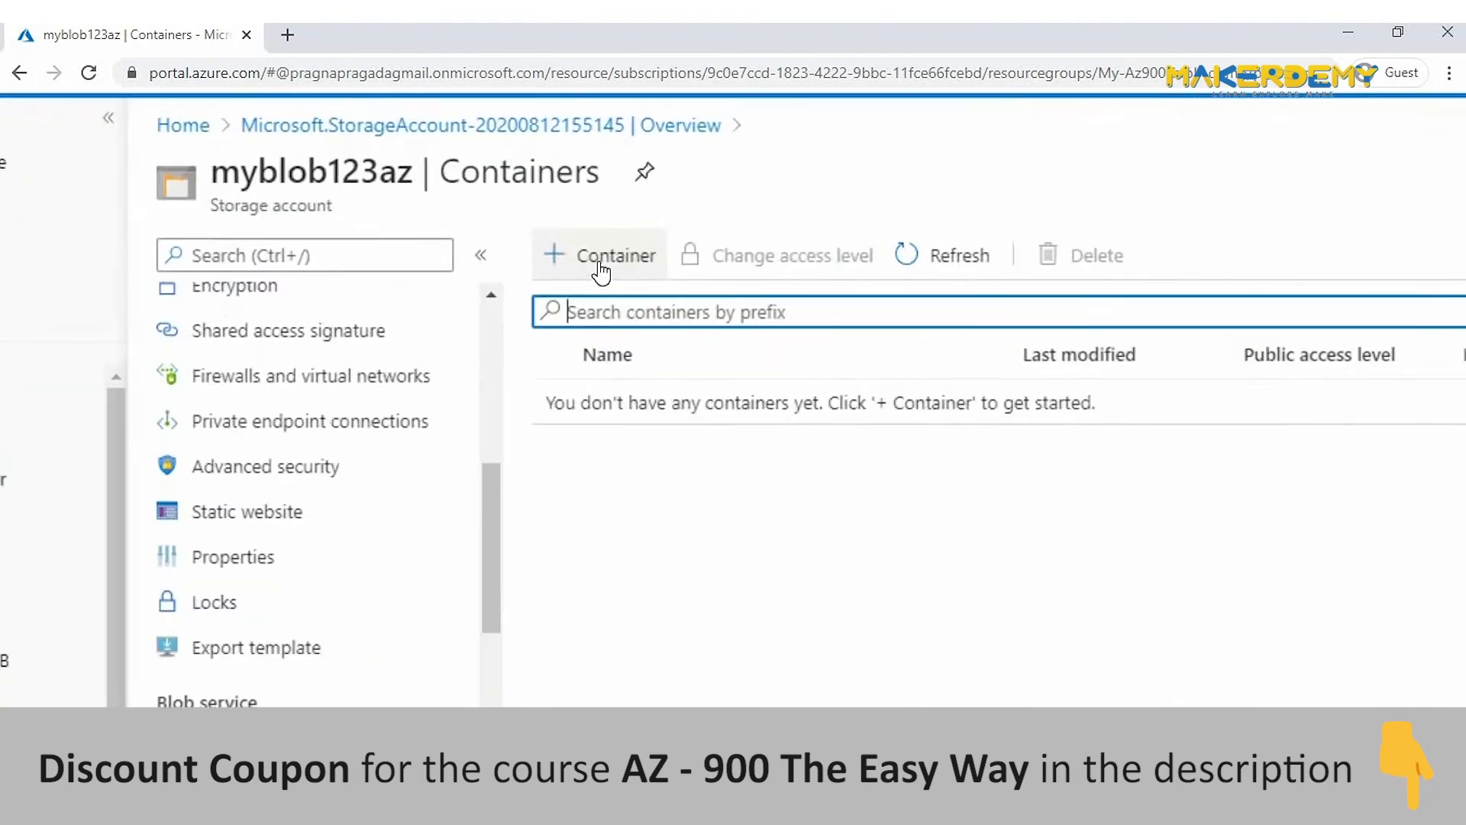
Create a new container named containeraz with the private access level.
{"action": "left_click", "coordinate": [601, 259]}
{"action": "type", "text": "container"}
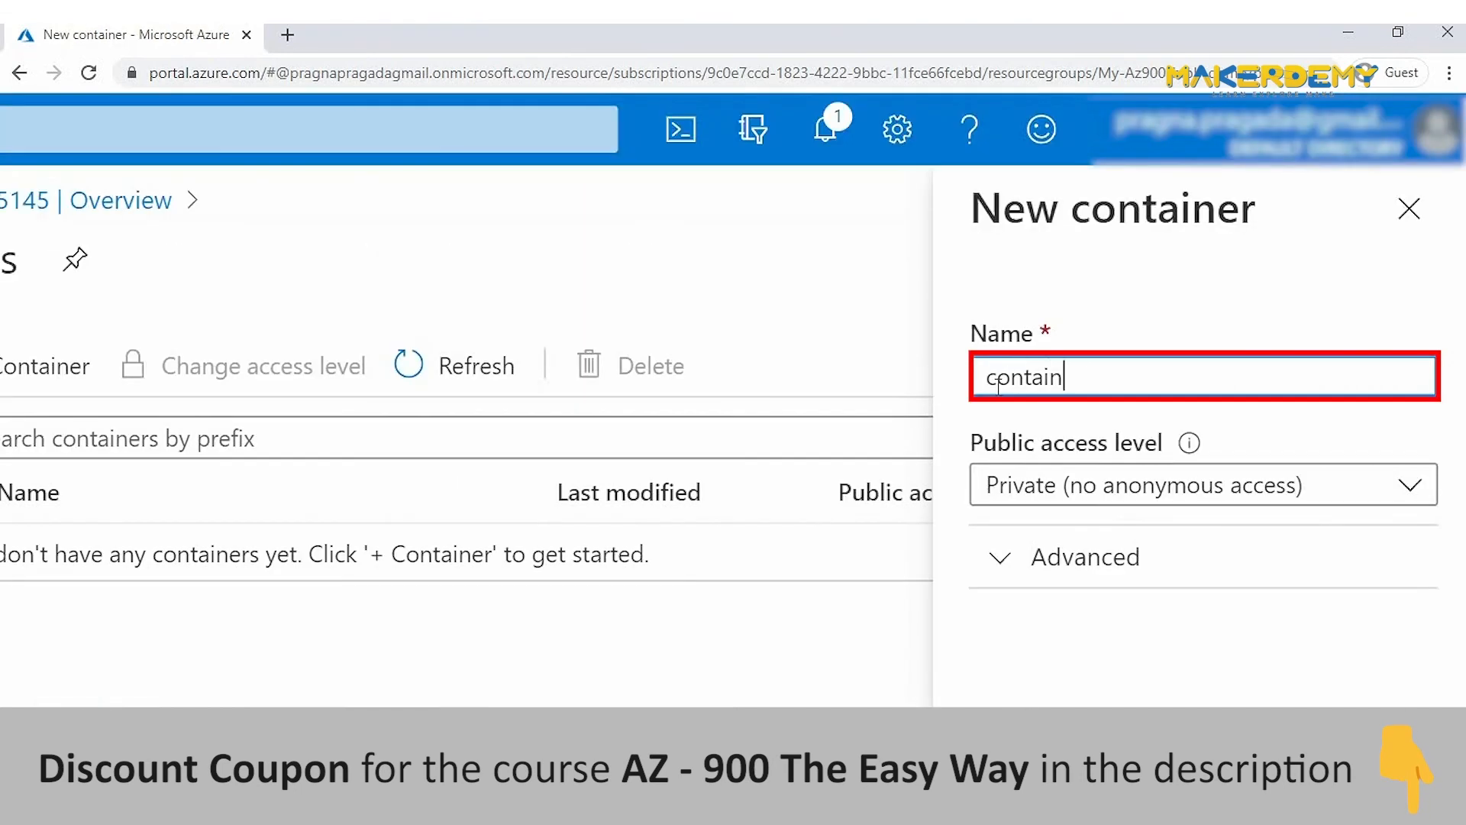
{"action": "type", "text": "az"}
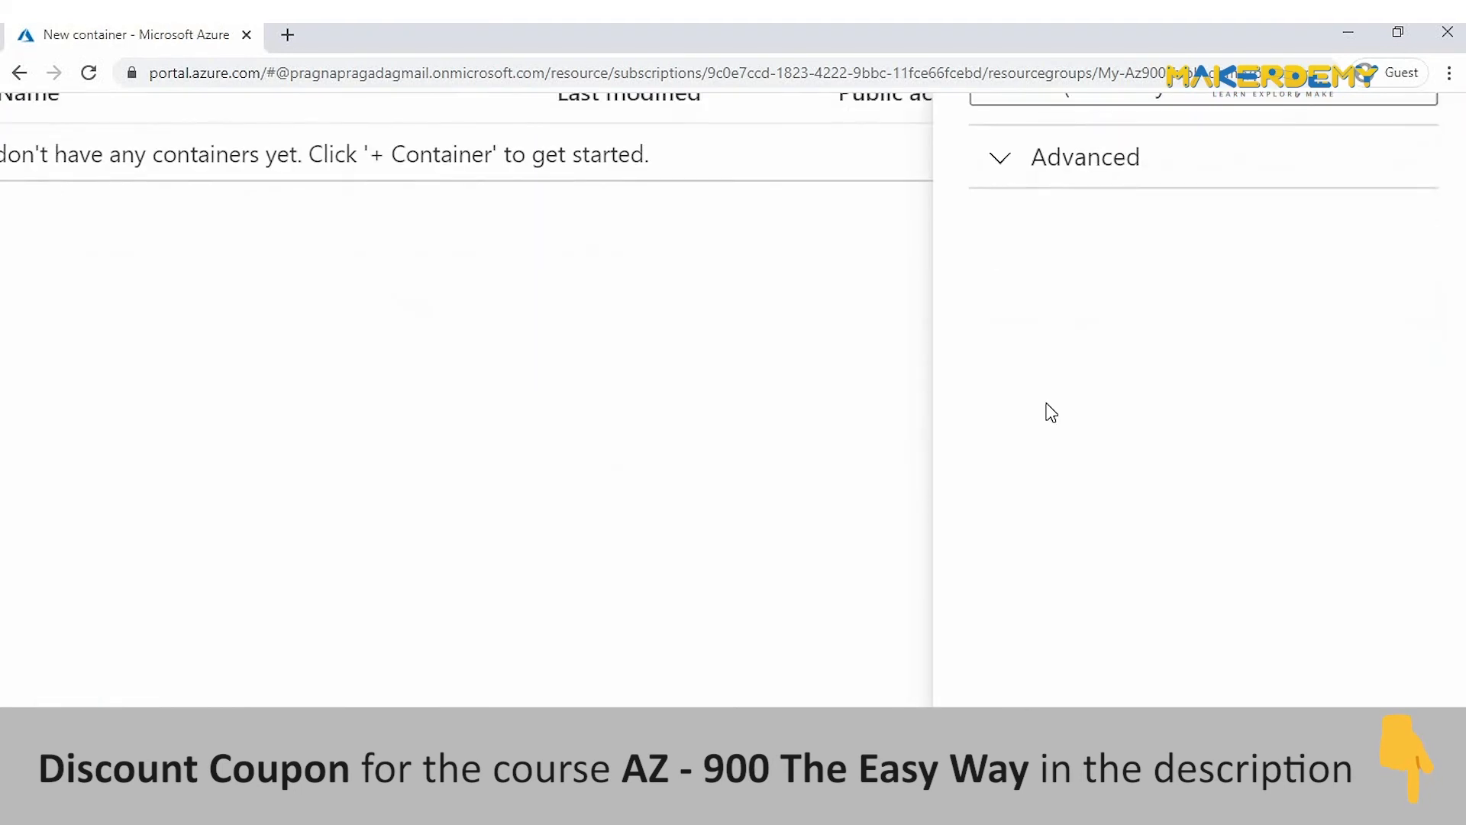
{"action": "left_click", "coordinate": [1082, 621]}
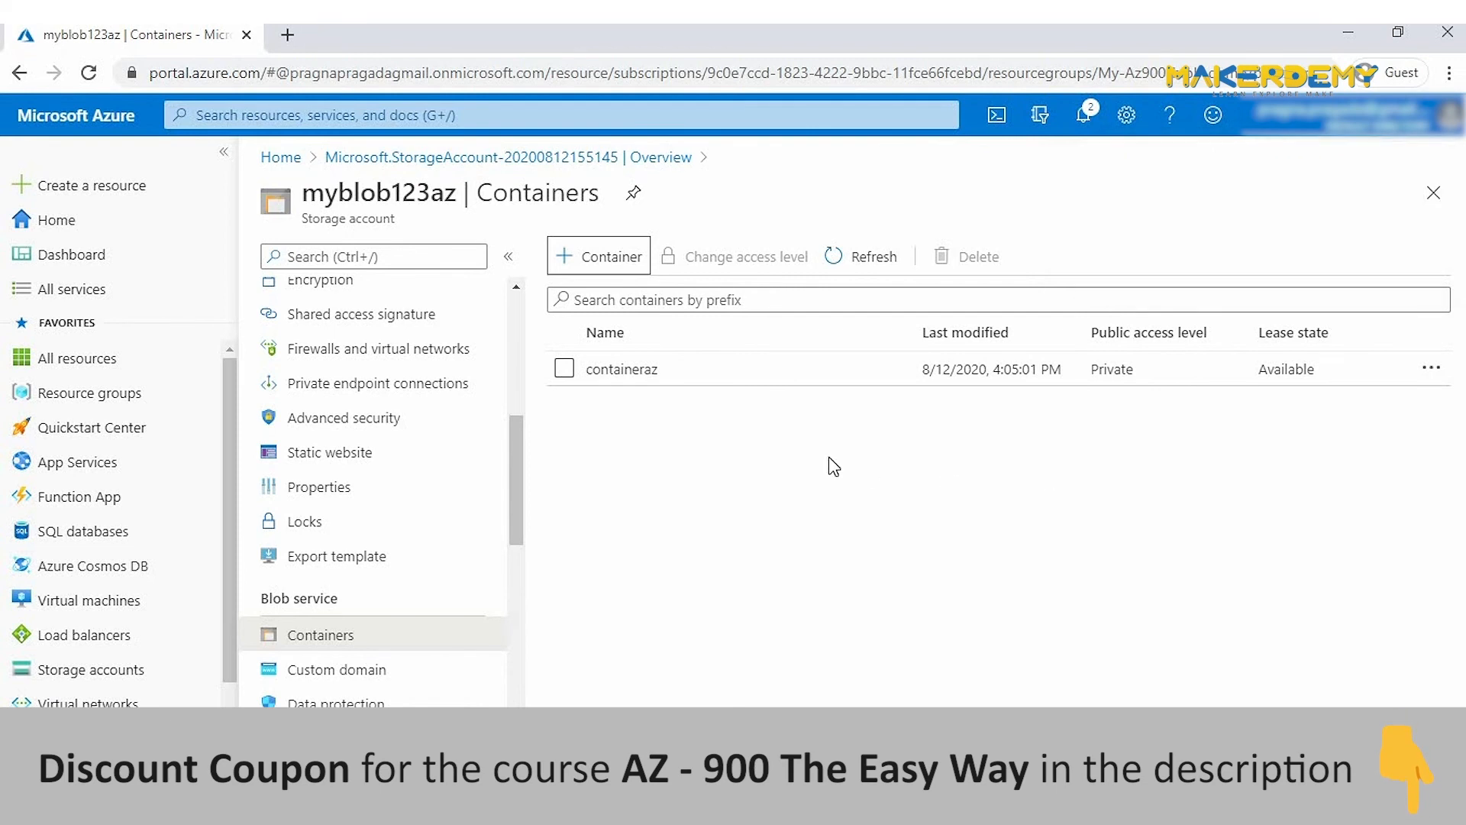
Upload the file Azure.txt to the container containeraz and check the options available for the uploaded blob.
{"action": "left_click", "coordinate": [641, 374]}
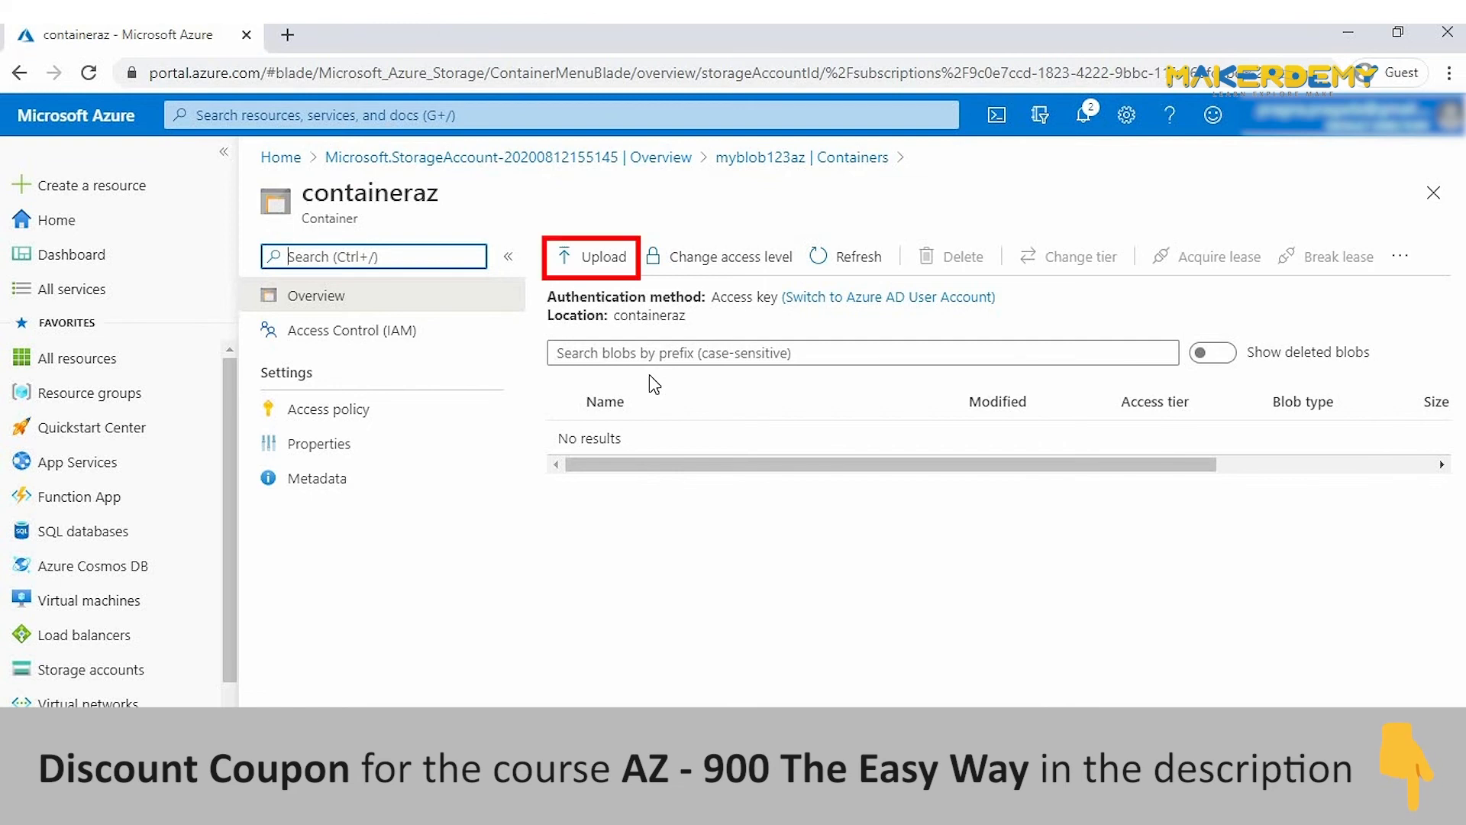
{"action": "left_click", "coordinate": [598, 260]}
{"action": "left_click", "coordinate": [1439, 252]}
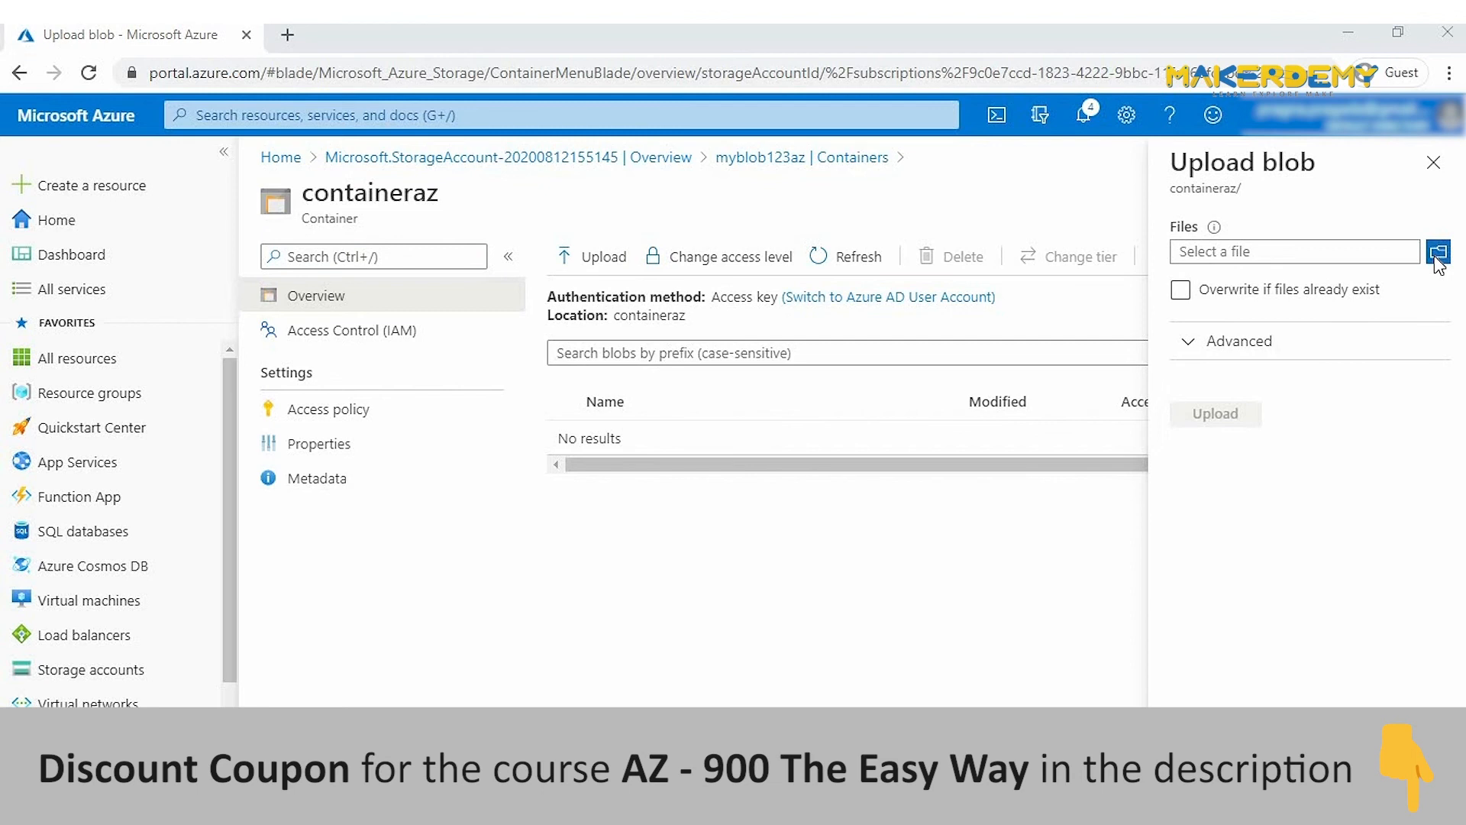
{"action": "left_click", "coordinate": [387, 166]}
{"action": "left_click", "coordinate": [726, 504]}
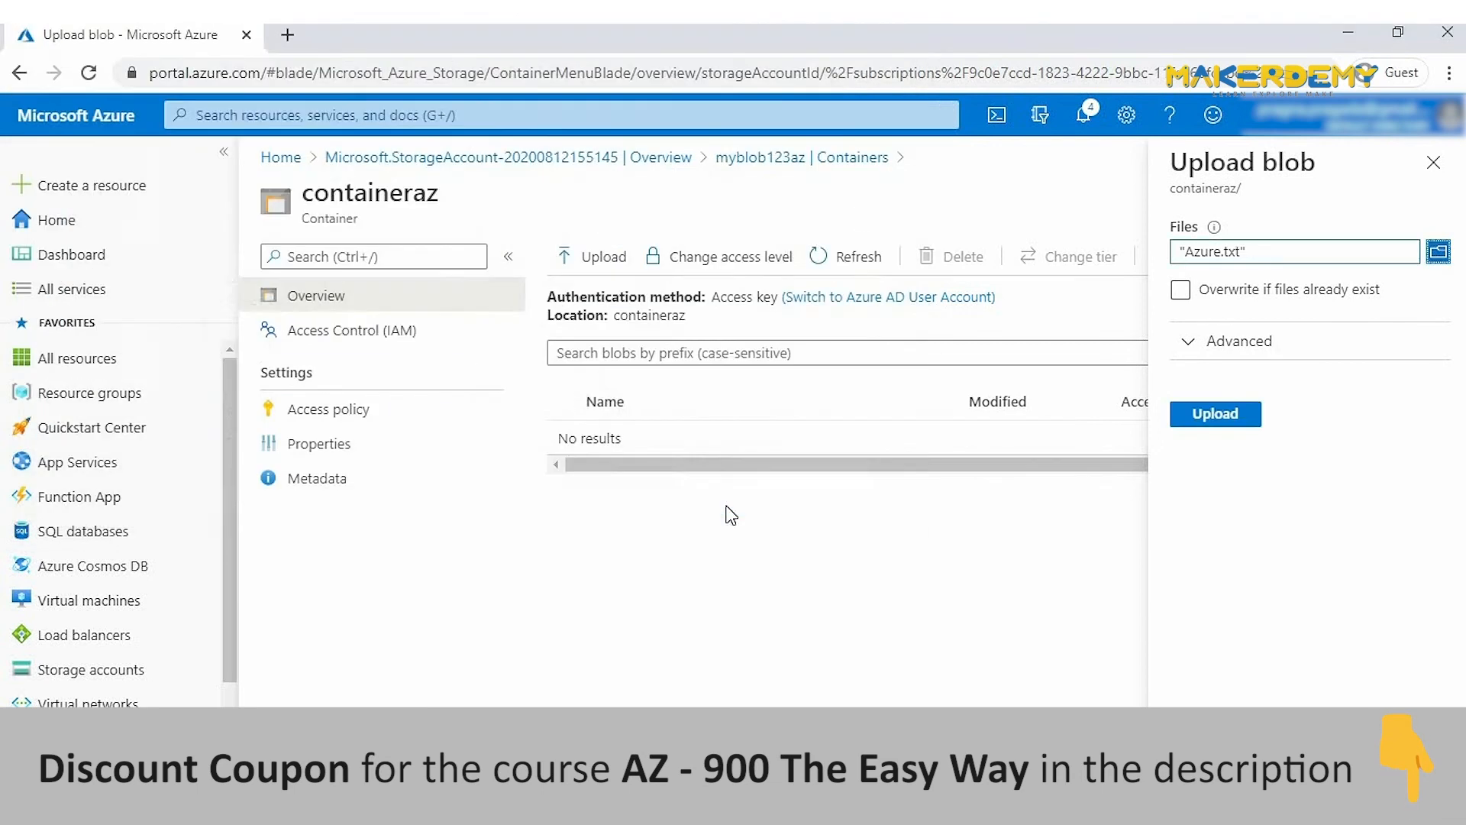
{"action": "left_click", "coordinate": [1212, 414]}
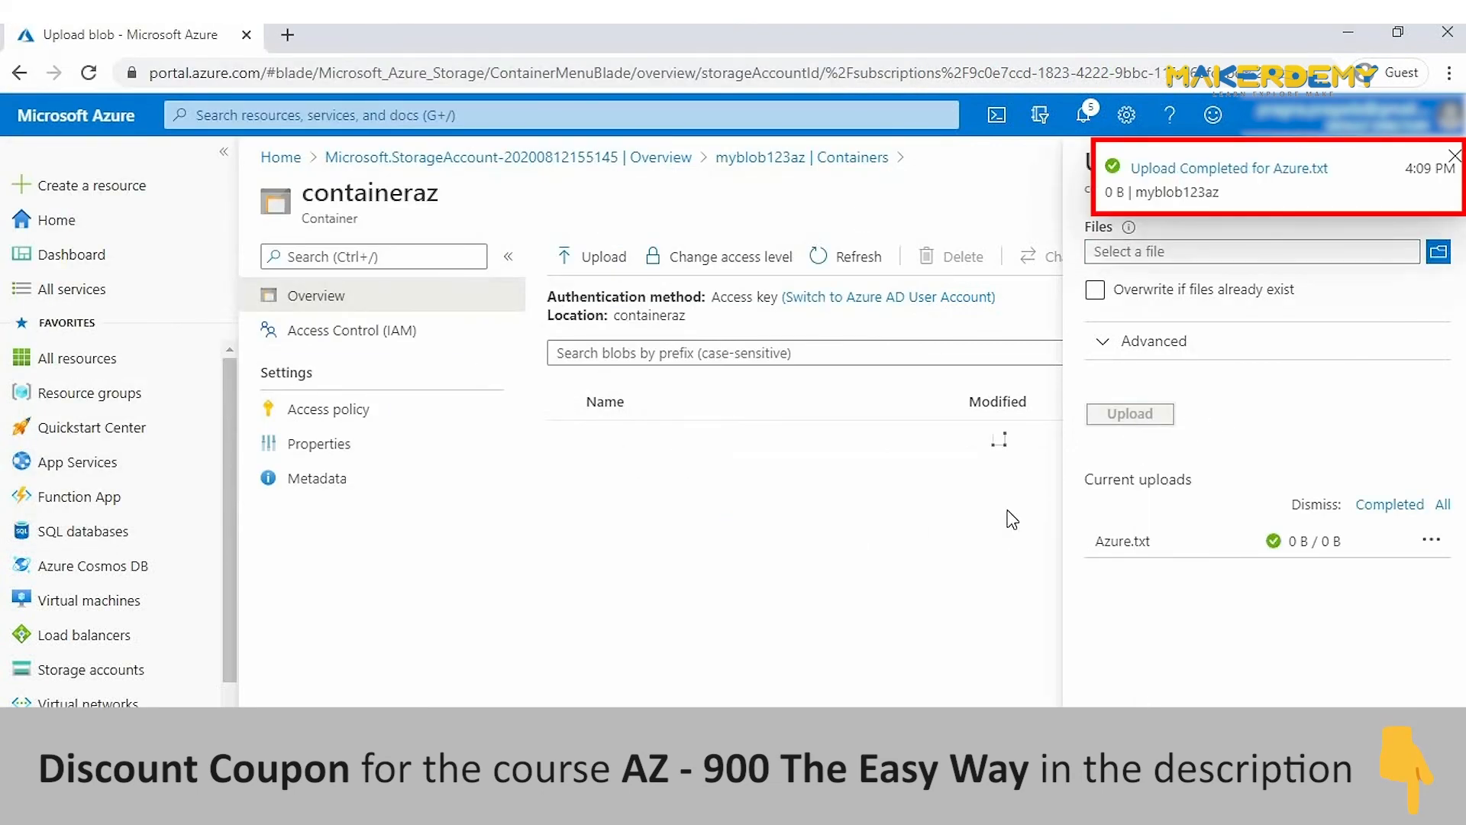
{"action": "left_click", "coordinate": [887, 578]}
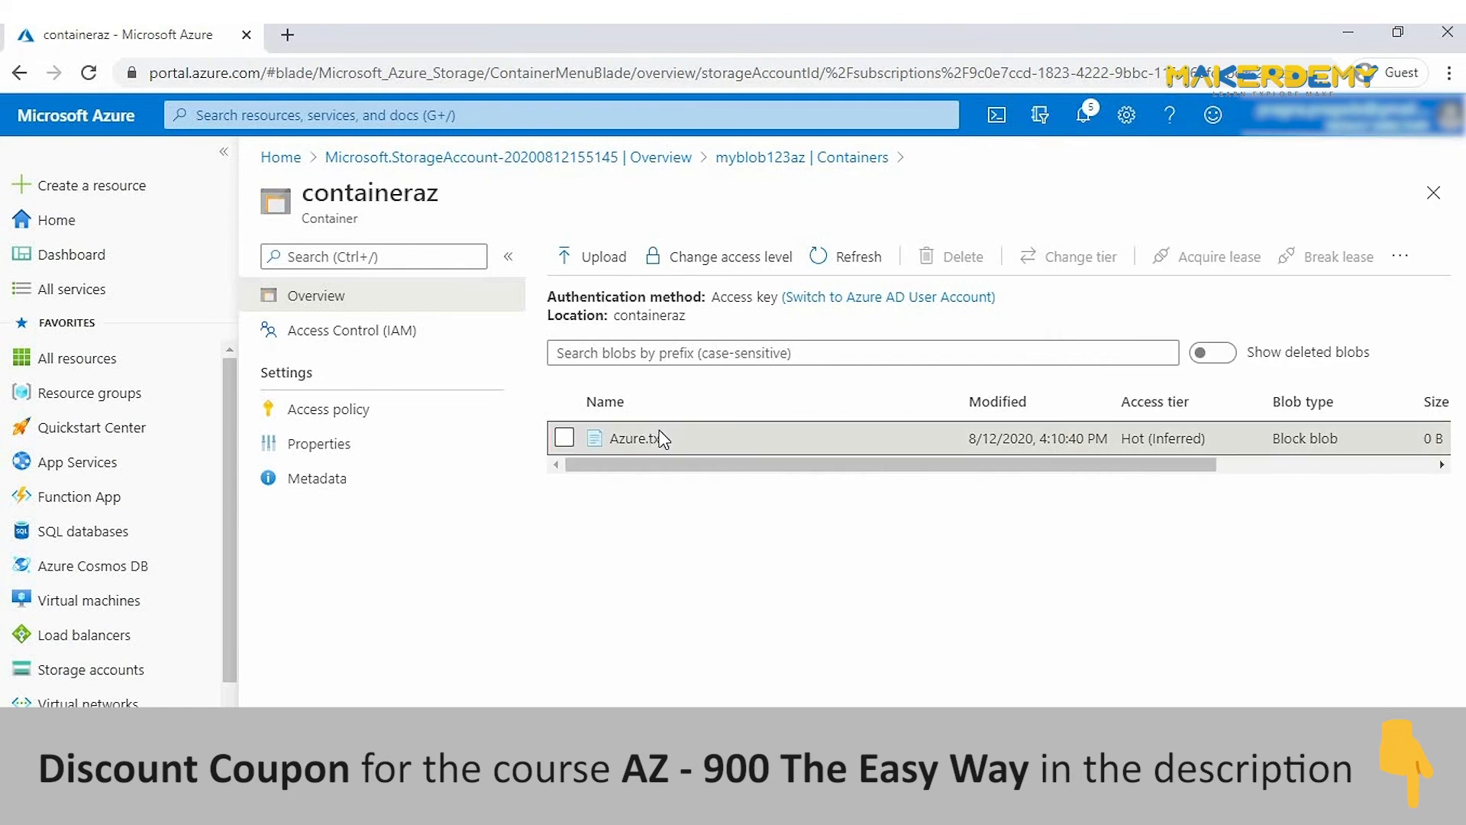
{"action": "right_click", "coordinate": [660, 437]}
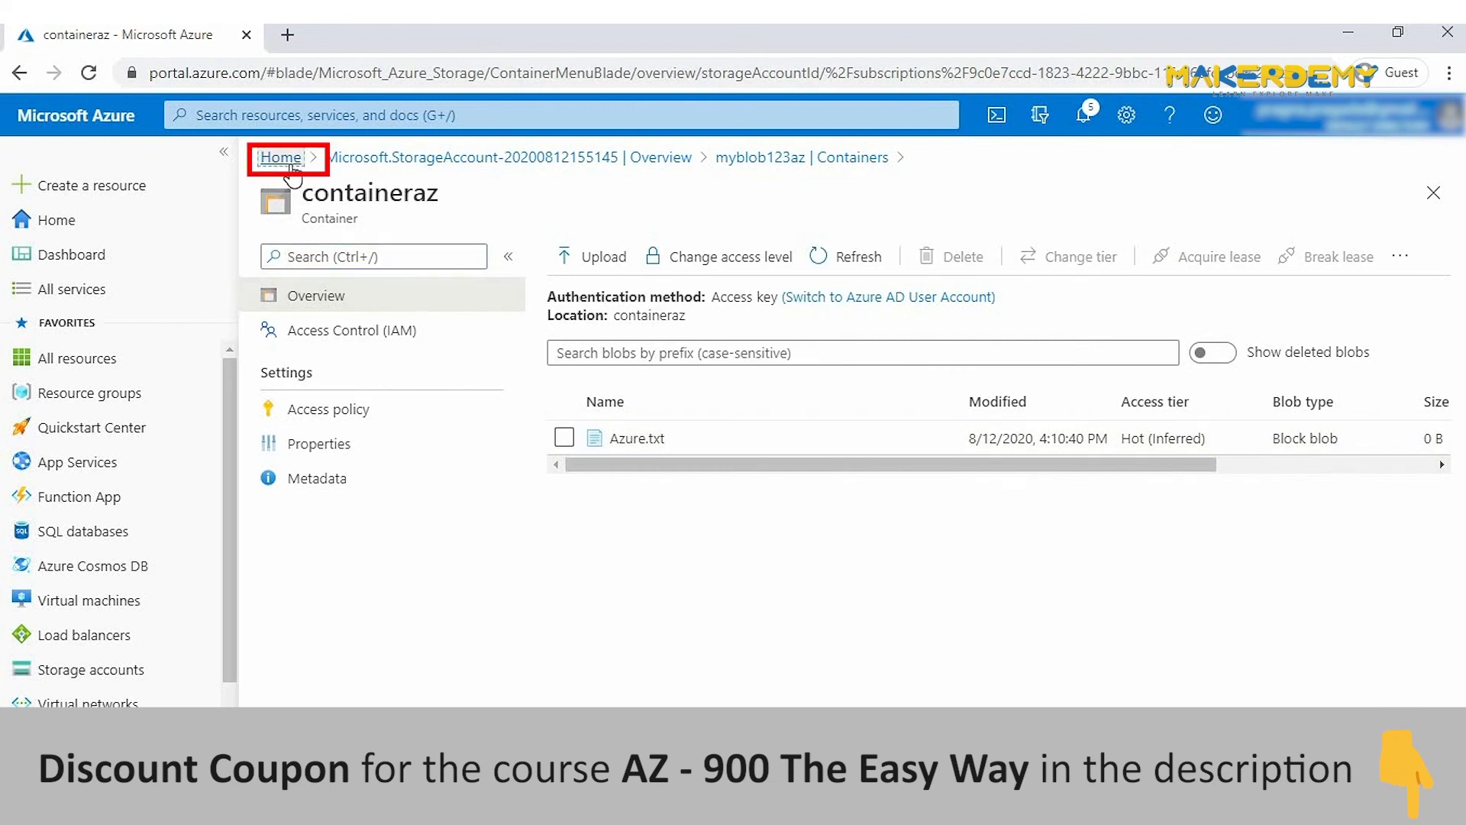
Reopen the storage account myblob123az from the portal home and review the common problems under Diagnose and solve problems.
{"action": "left_click", "coordinate": [280, 156]}
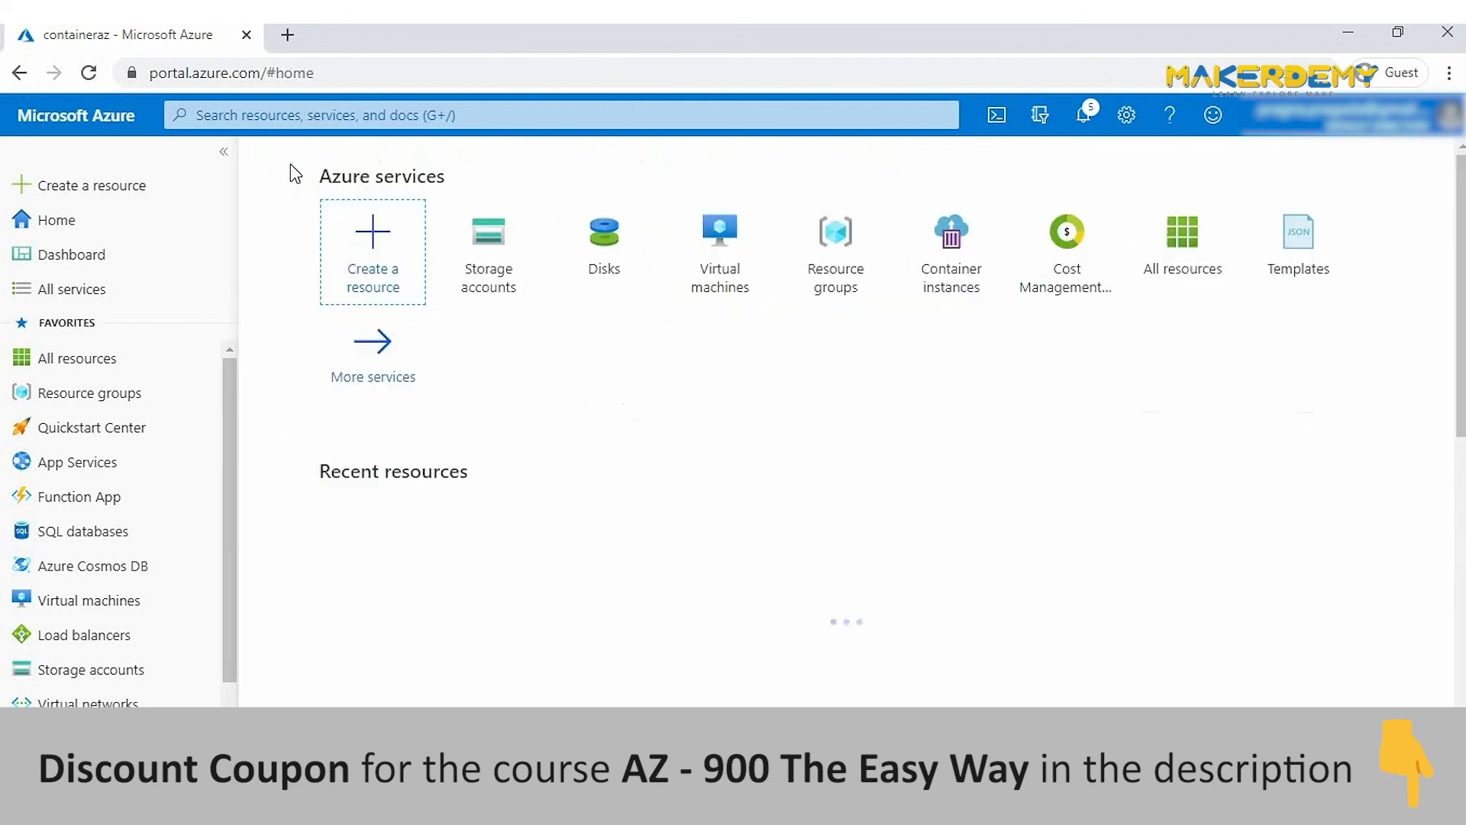
{"action": "left_click", "coordinate": [467, 273]}
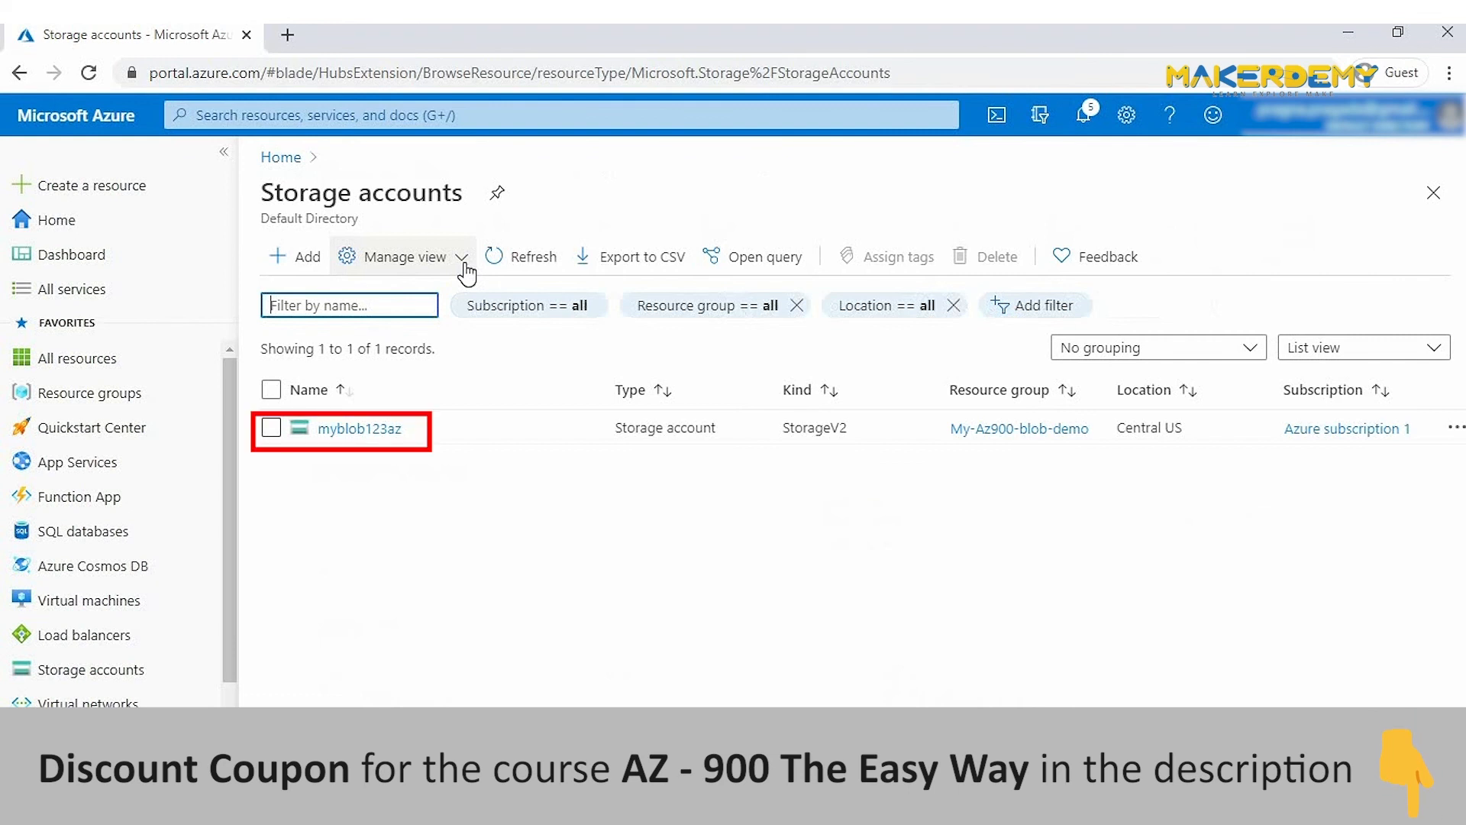
{"action": "left_click", "coordinate": [362, 432]}
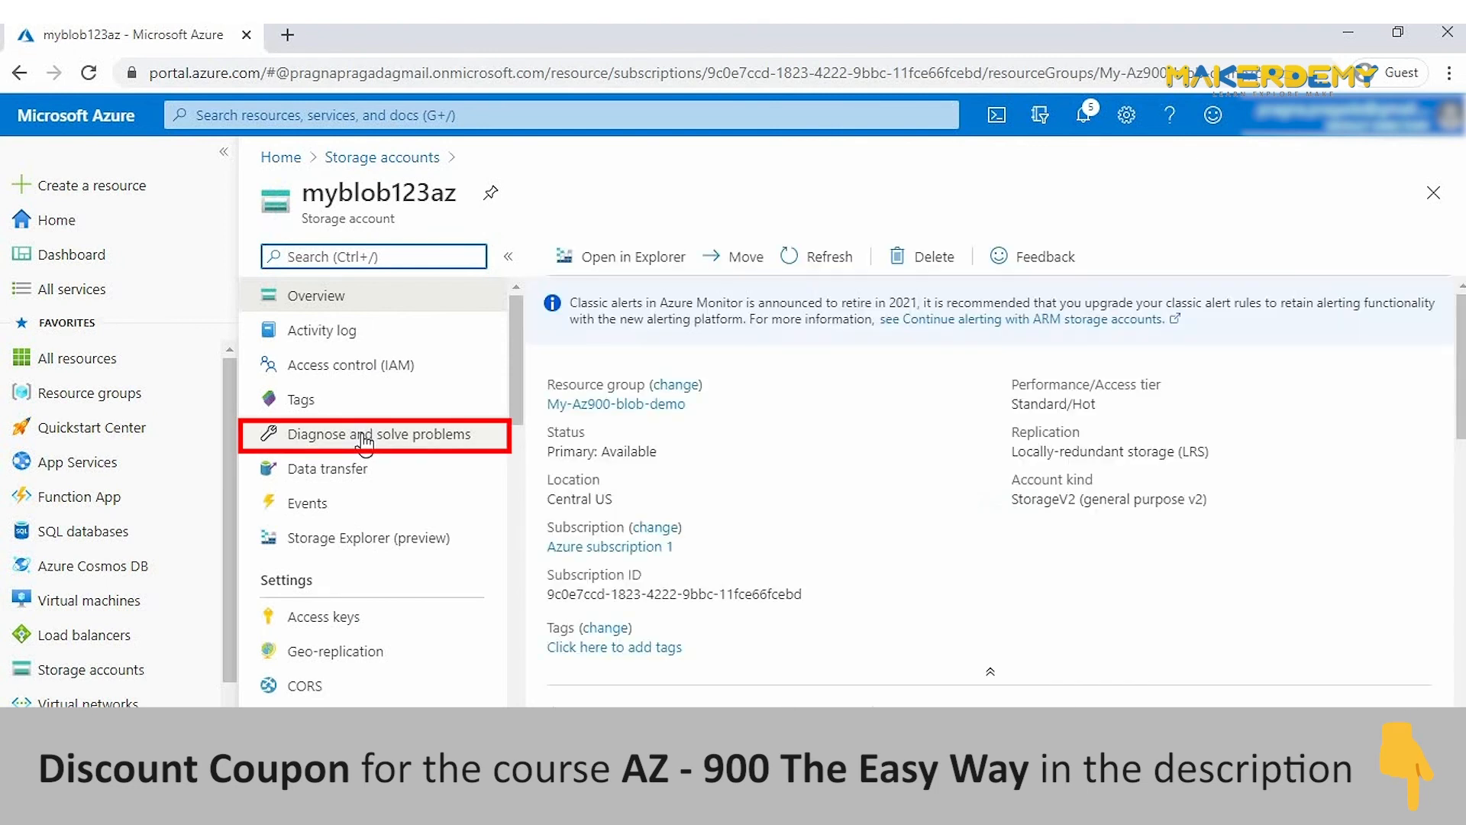
{"action": "left_click", "coordinate": [363, 439]}
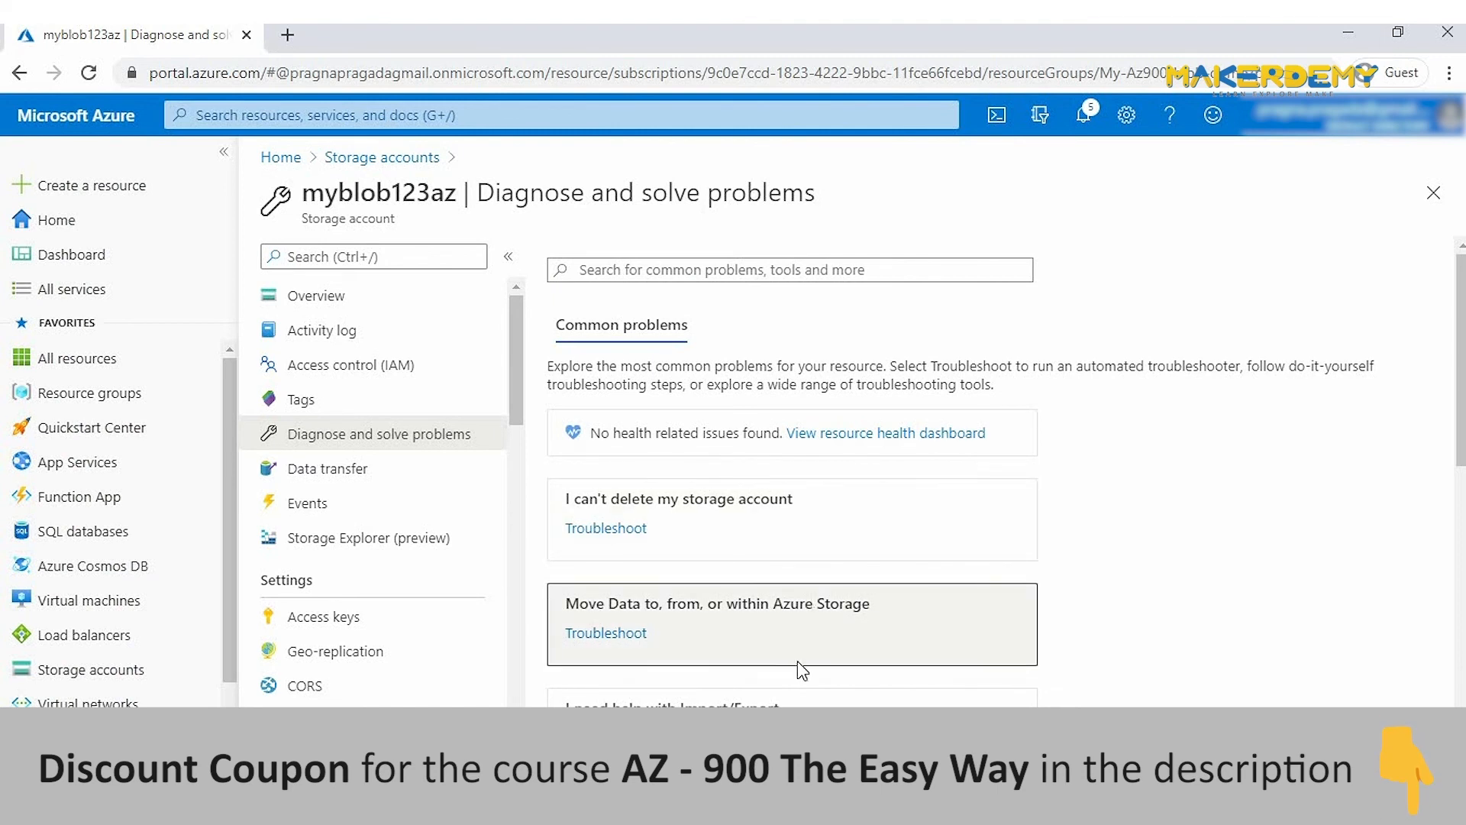
{"action": "scroll", "coordinate": [790, 691], "scroll_direction": "down", "scroll_amount": 3}
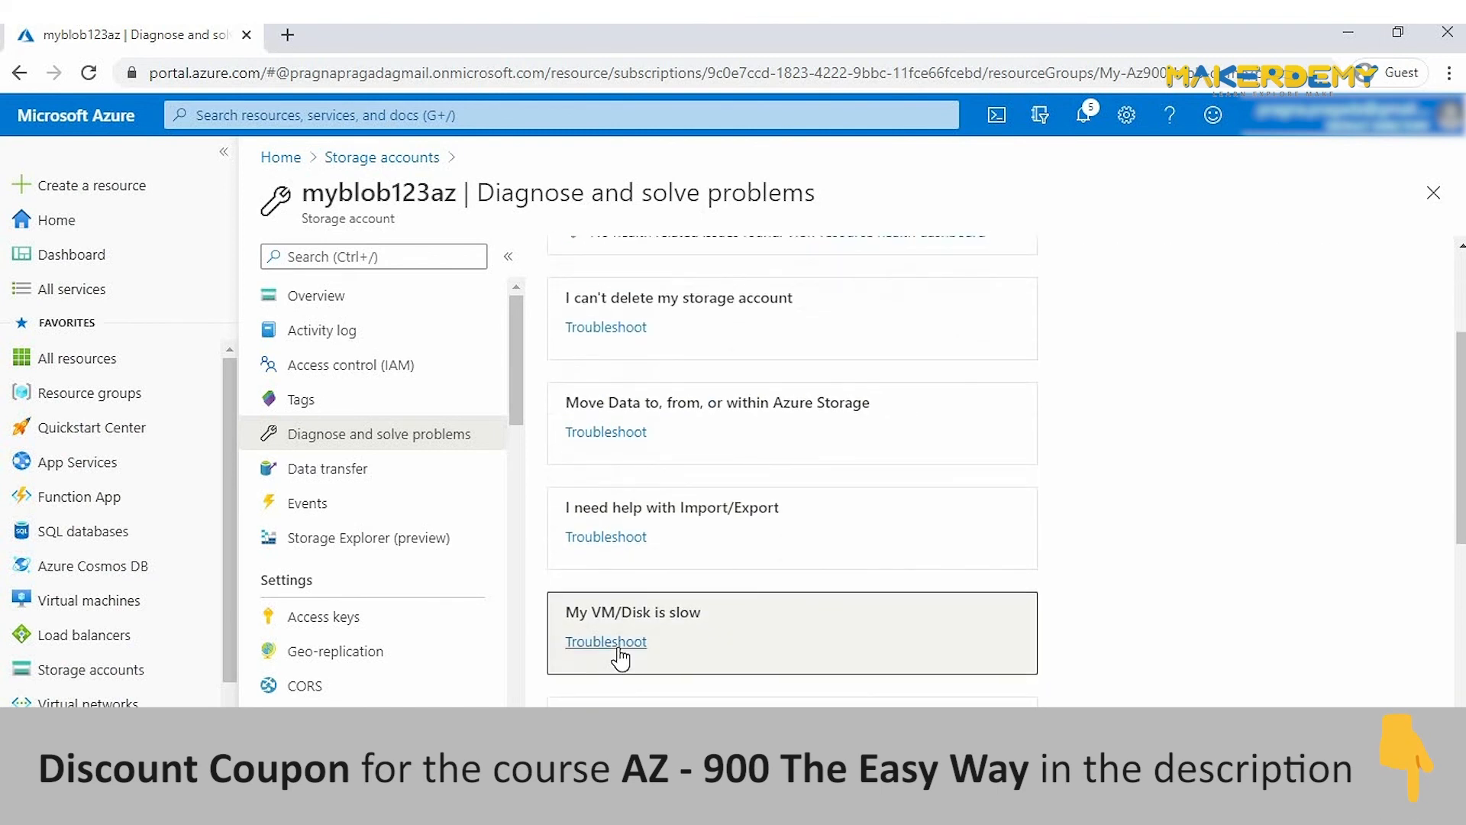
{"action": "scroll", "coordinate": [731, 691], "scroll_direction": "down", "scroll_amount": 5}
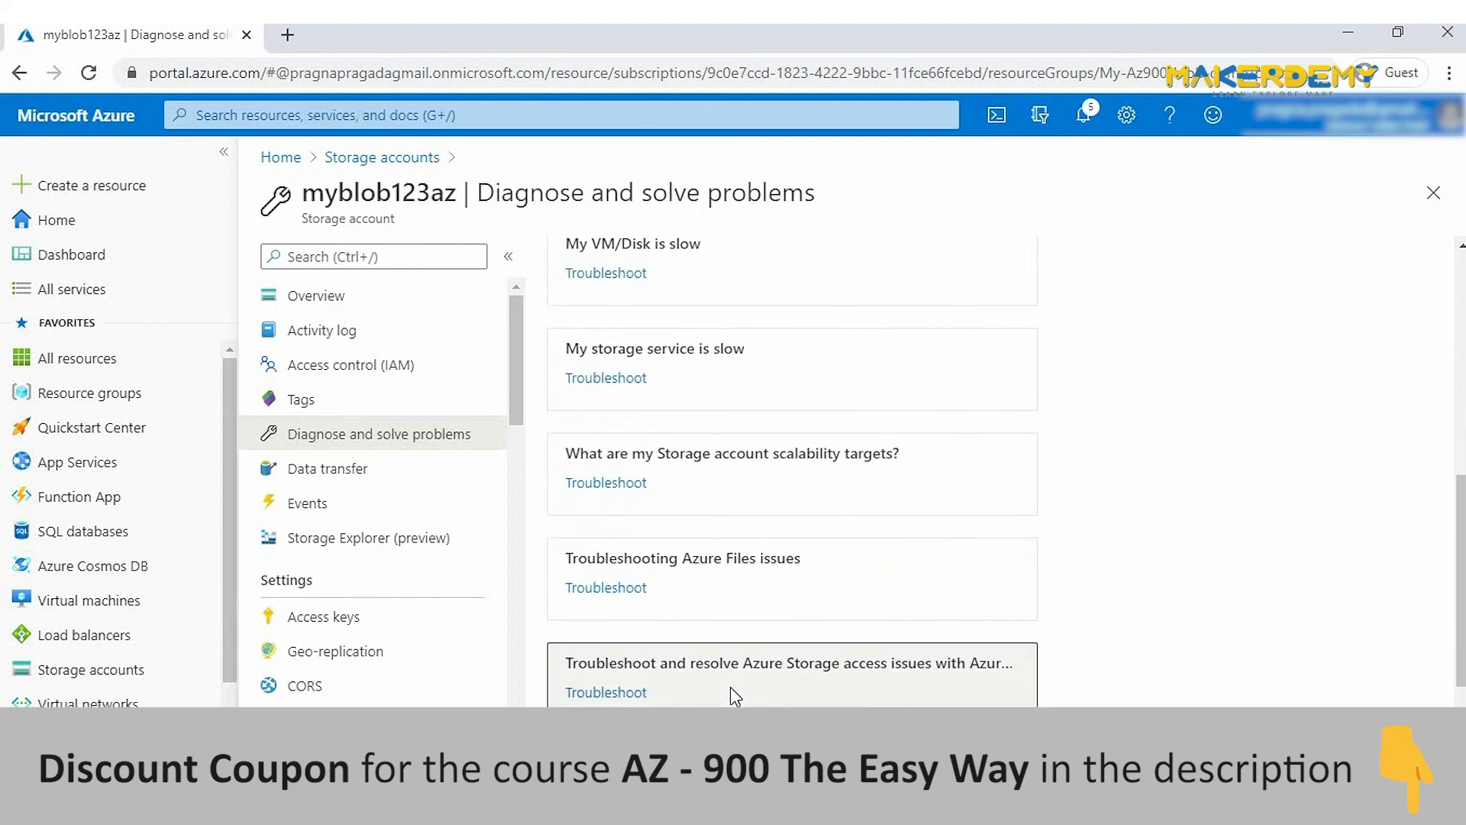
{"action": "scroll", "coordinate": [735, 695], "scroll_direction": "down", "scroll_amount": 3}
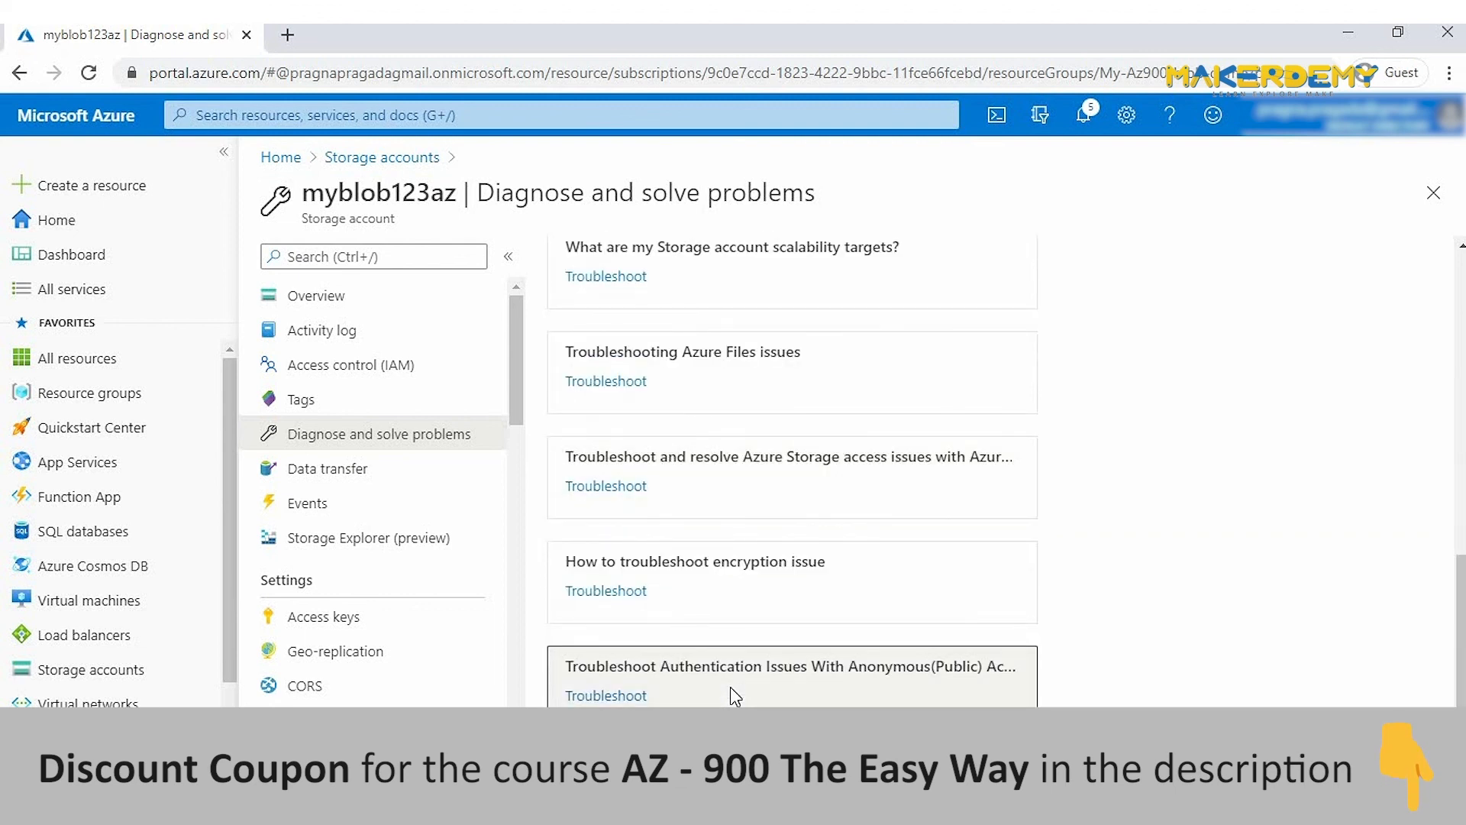
Open the monitoring Insights of the storage account myblob123az and review its performance, availability and capacity views.
{"action": "scroll", "coordinate": [387, 646], "scroll_direction": "down", "scroll_amount": 5}
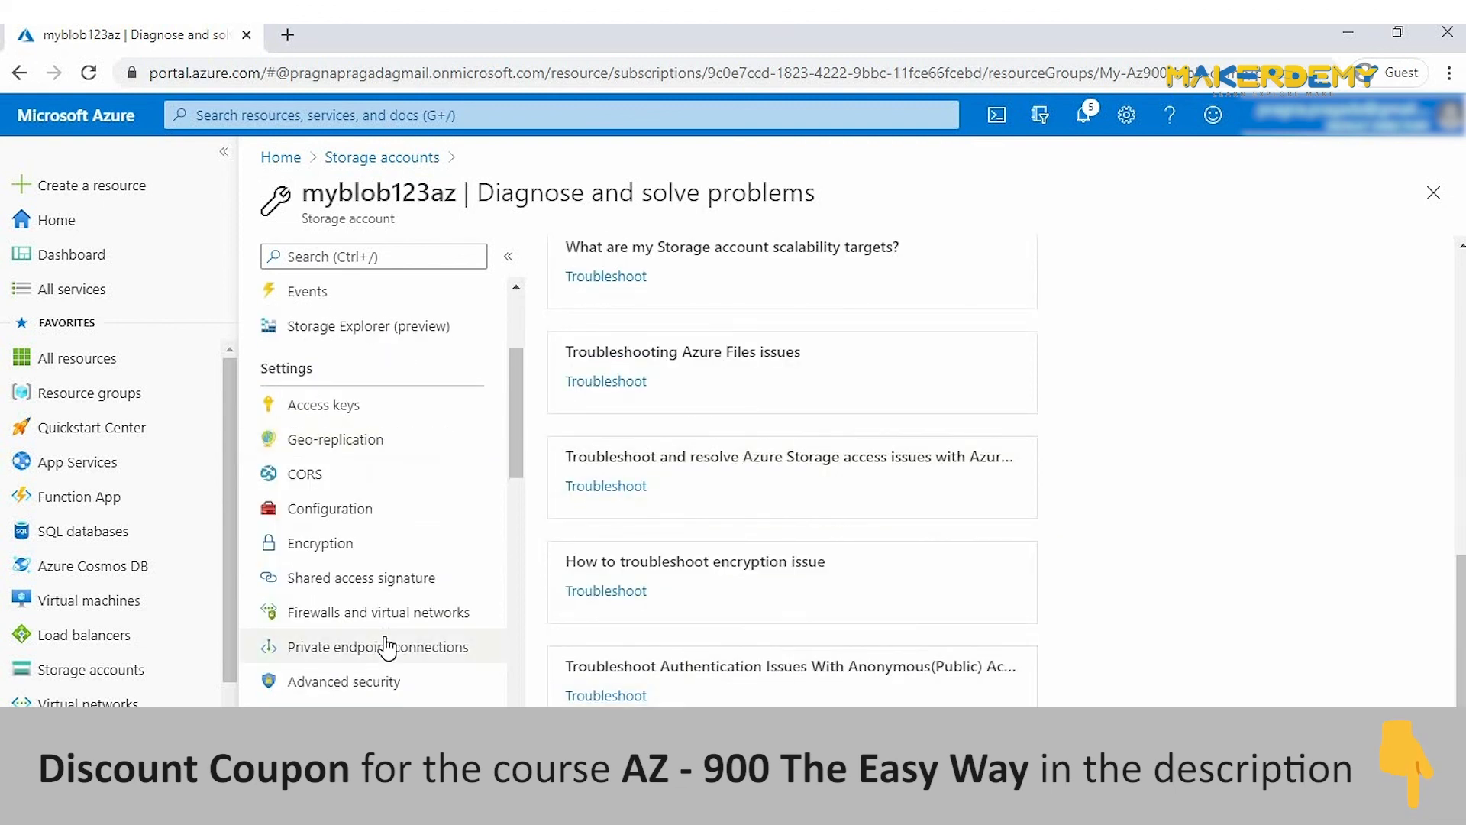
{"action": "scroll", "coordinate": [388, 648], "scroll_direction": "down", "scroll_amount": 7}
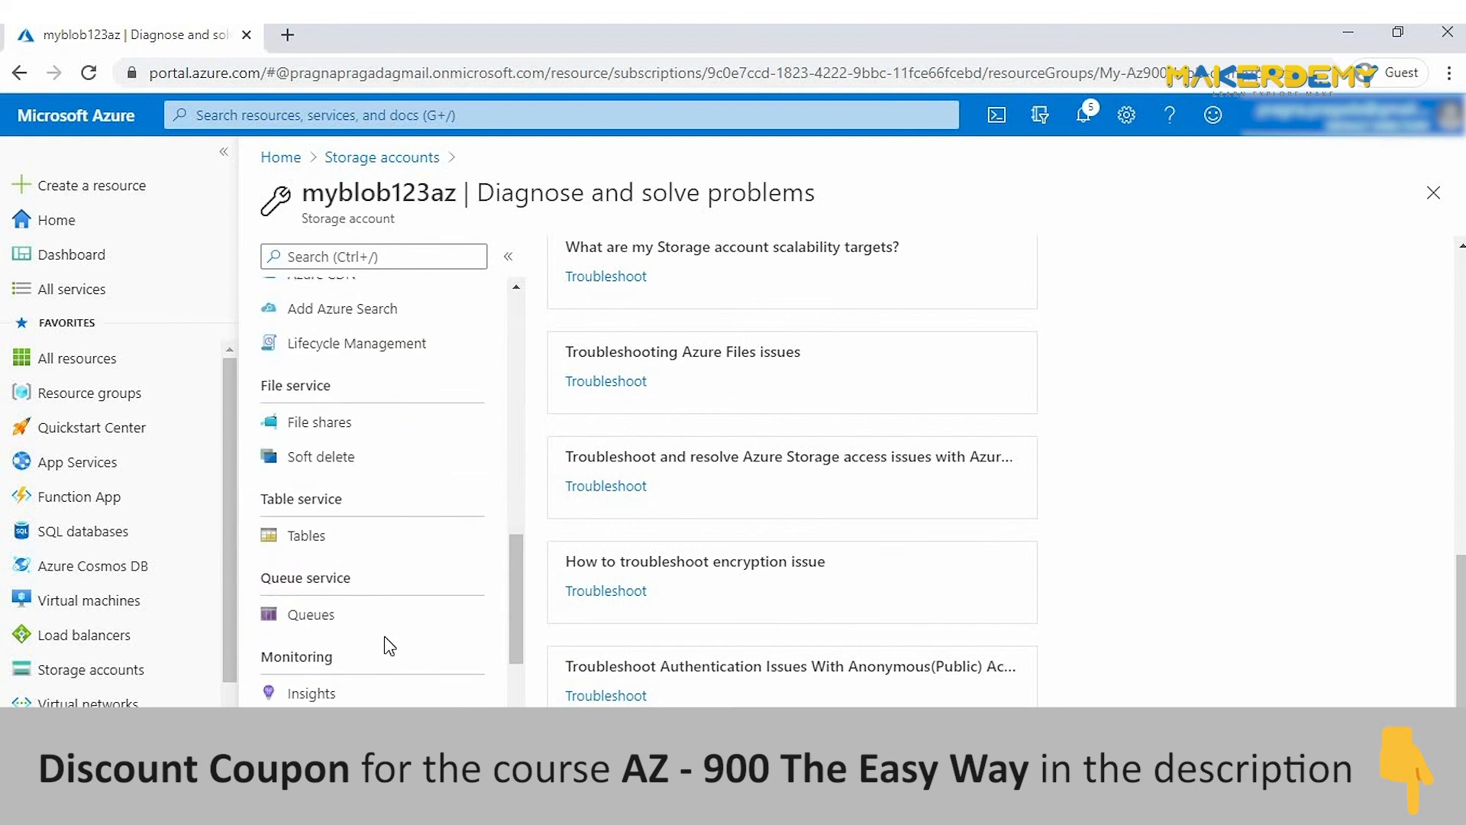
{"action": "scroll", "coordinate": [389, 646], "scroll_direction": "down", "scroll_amount": 1}
{"action": "left_click", "coordinate": [333, 630]}
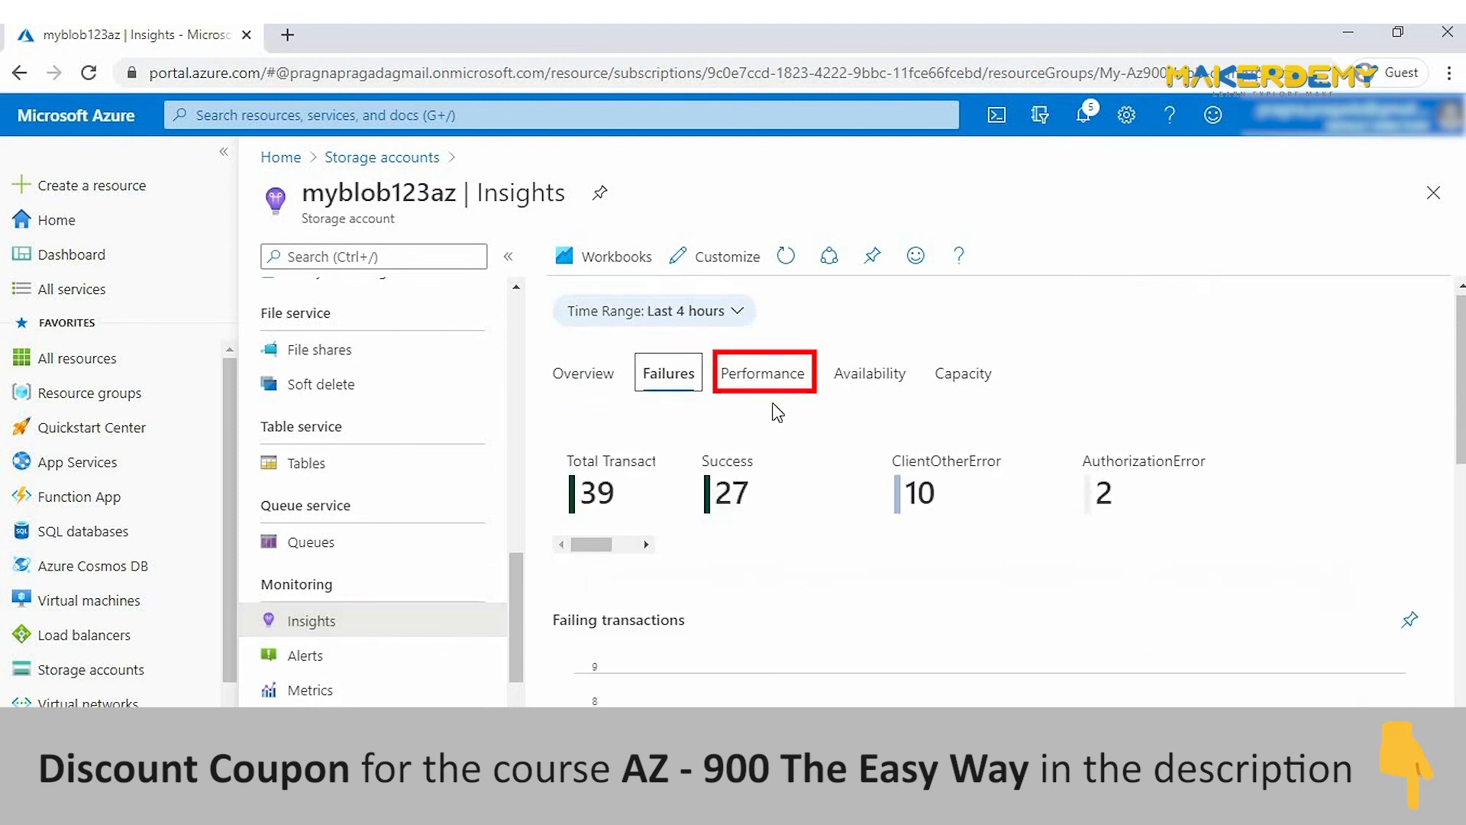
{"action": "left_click", "coordinate": [763, 375]}
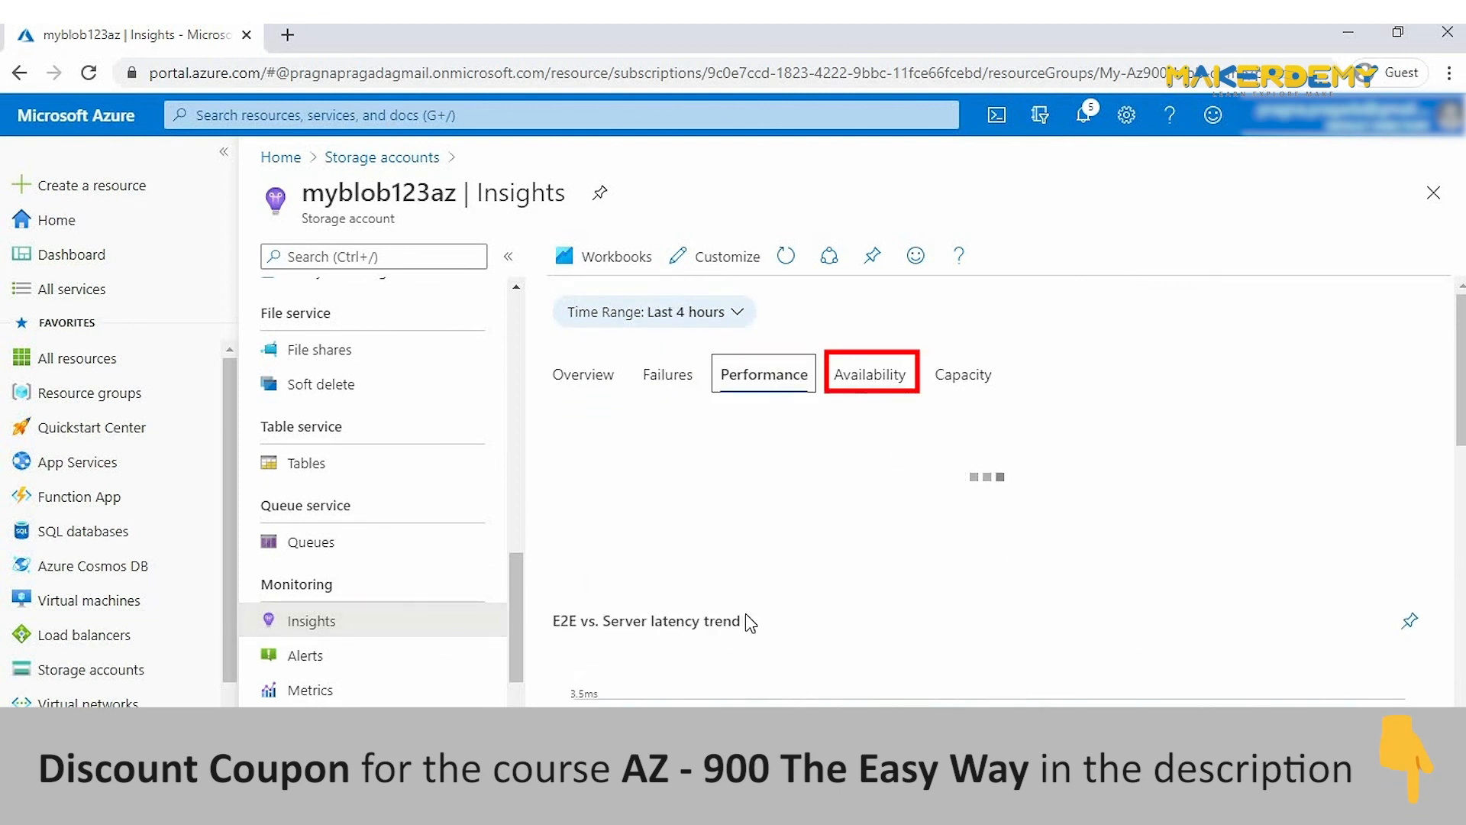
{"action": "left_click", "coordinate": [870, 374]}
{"action": "left_click", "coordinate": [959, 378]}
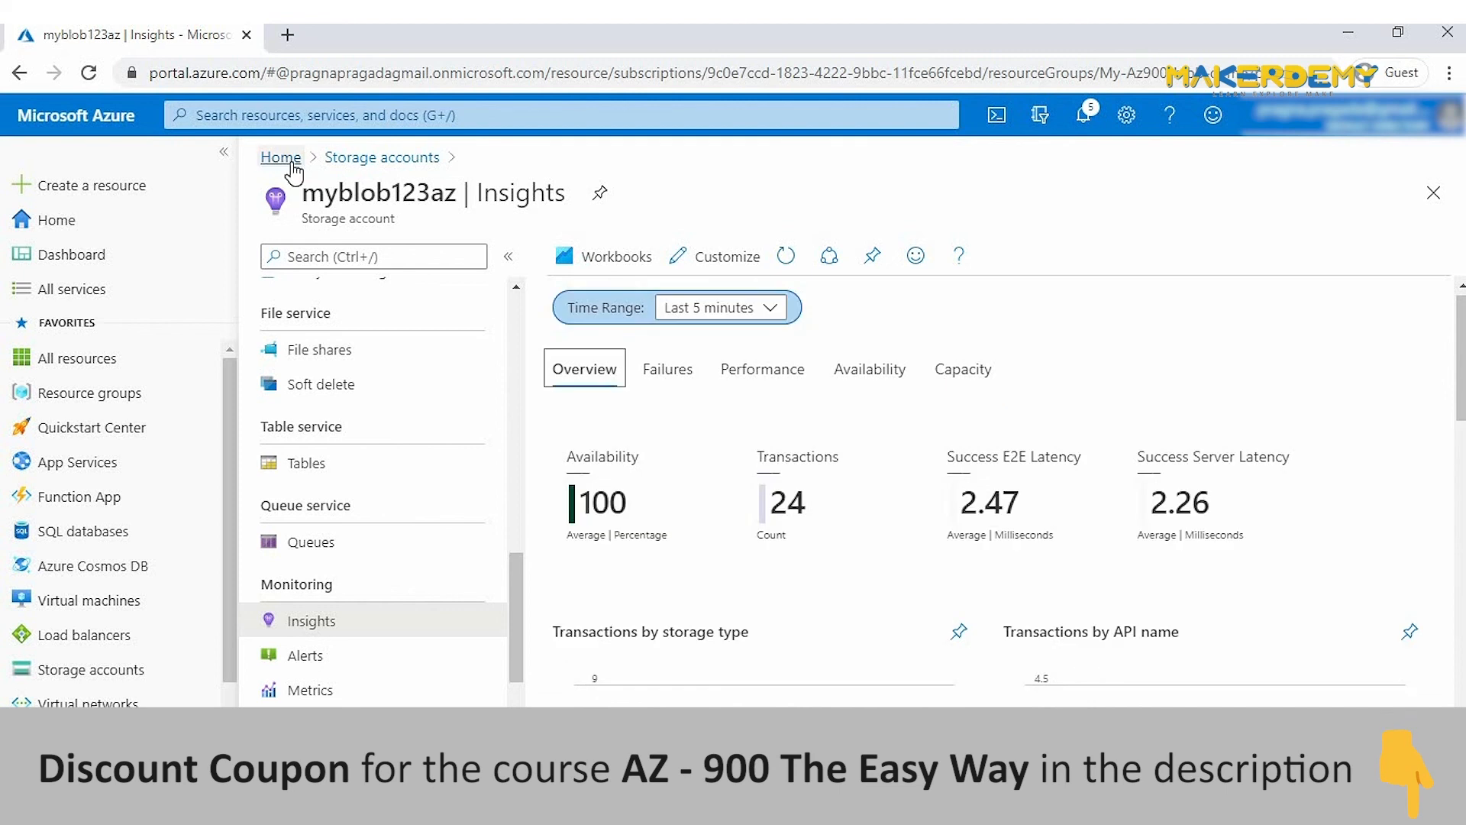
Reopen the storage account myblob123az from the portal home and delete it, entering myblob123az as the confirmation name.
{"action": "left_click", "coordinate": [281, 158]}
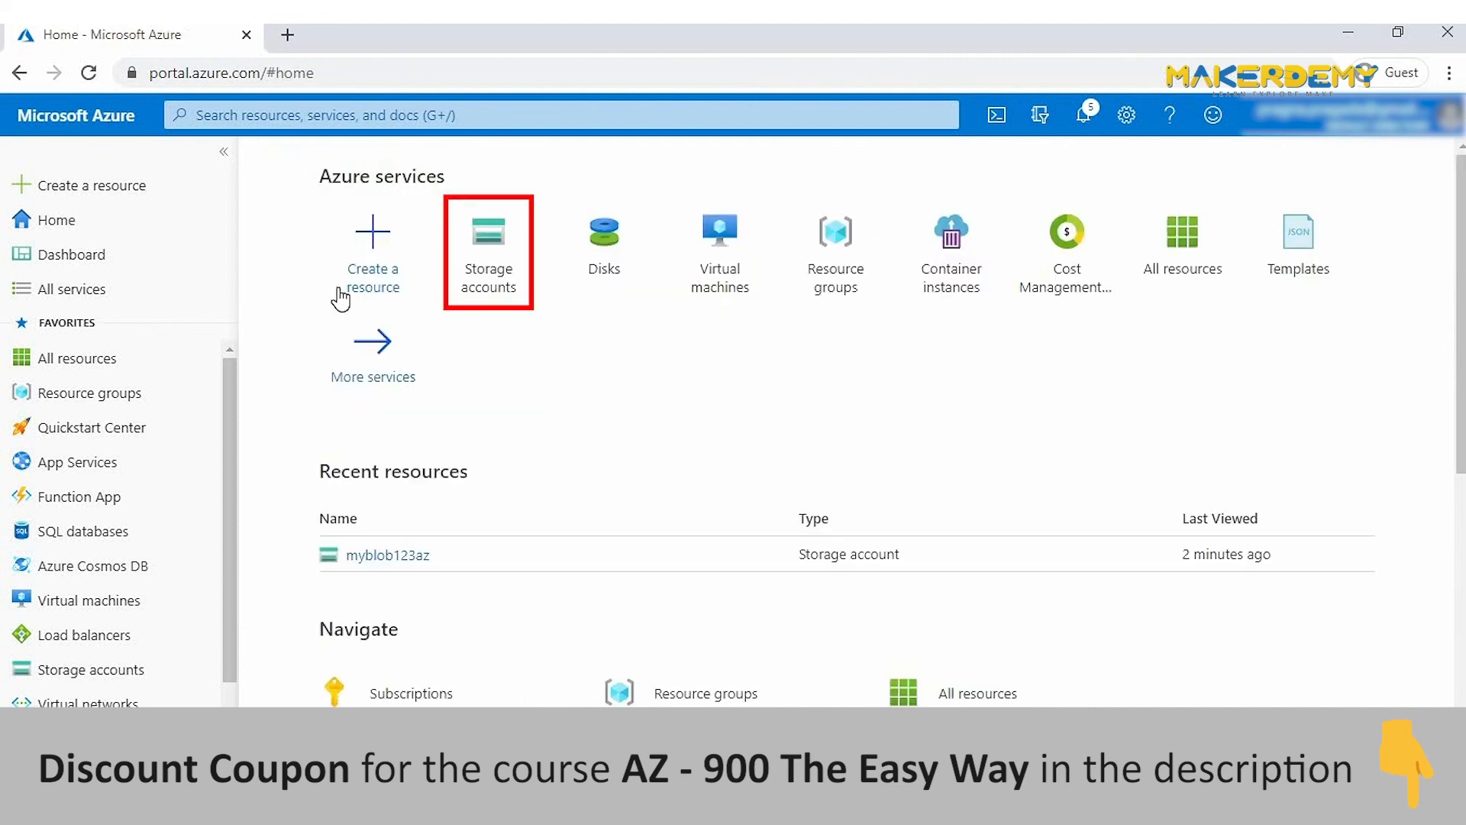
{"action": "left_click", "coordinate": [479, 304]}
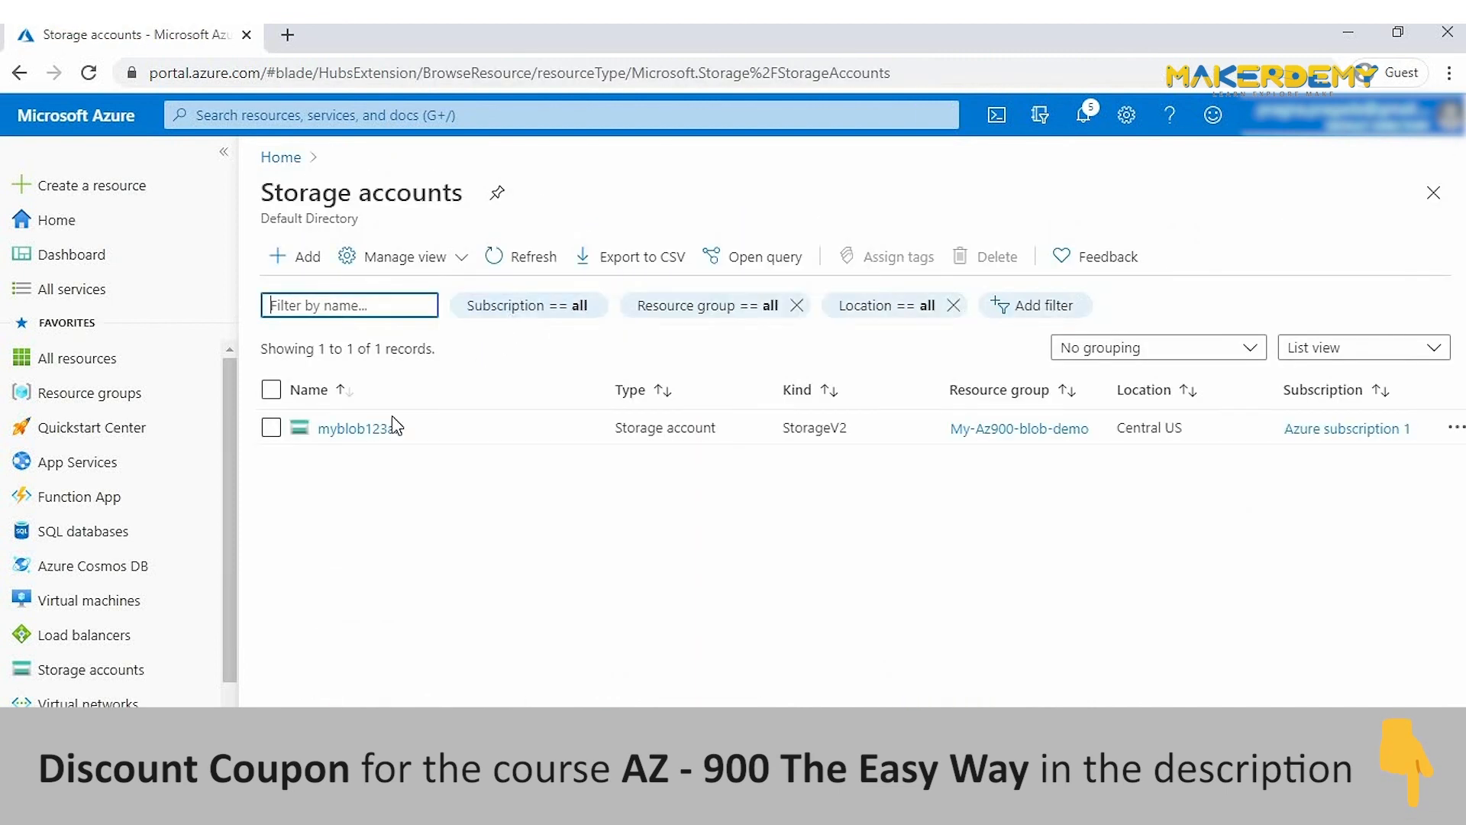
{"action": "left_click", "coordinate": [374, 433]}
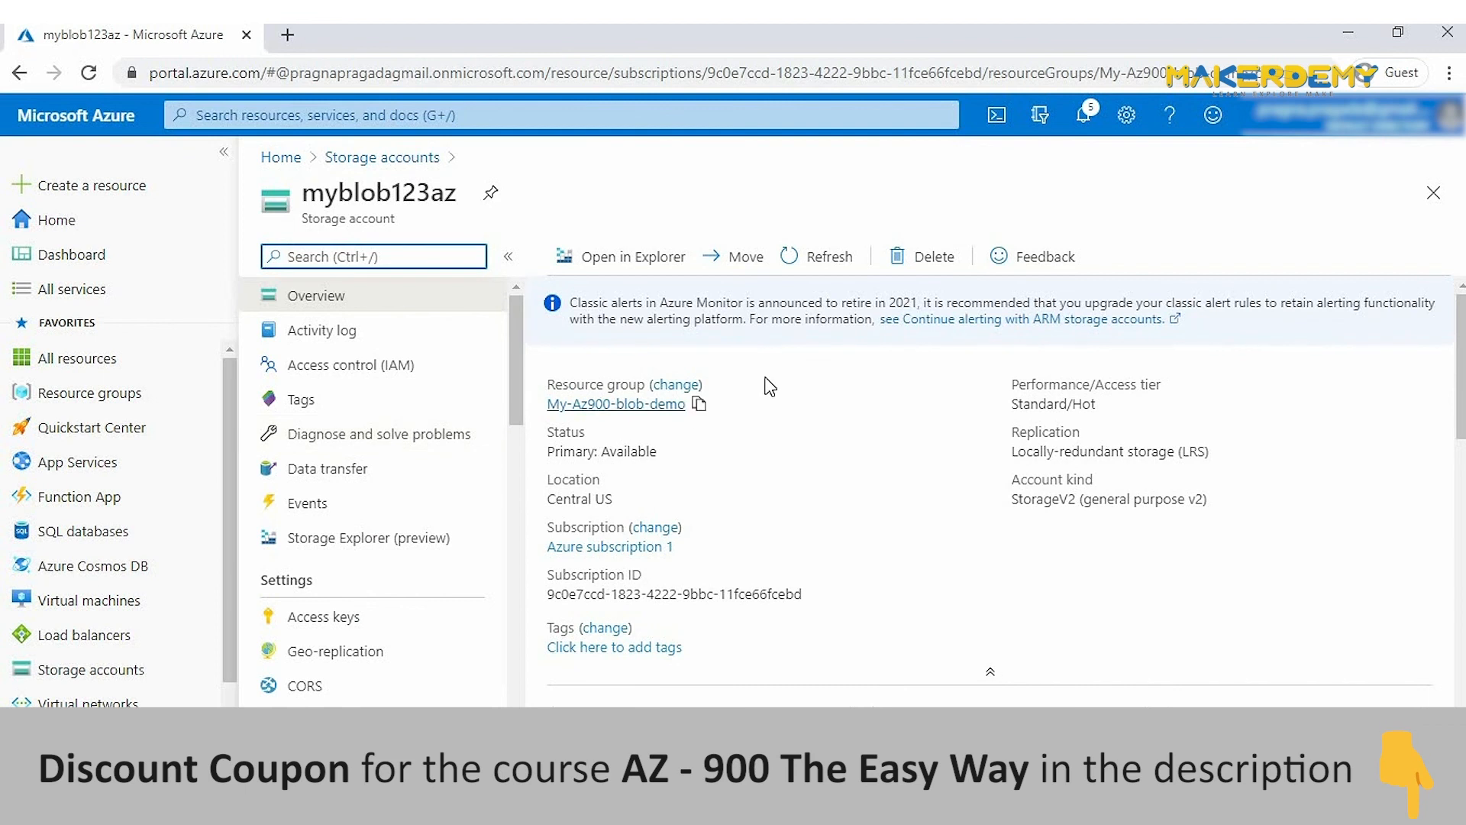
{"action": "left_click", "coordinate": [922, 256]}
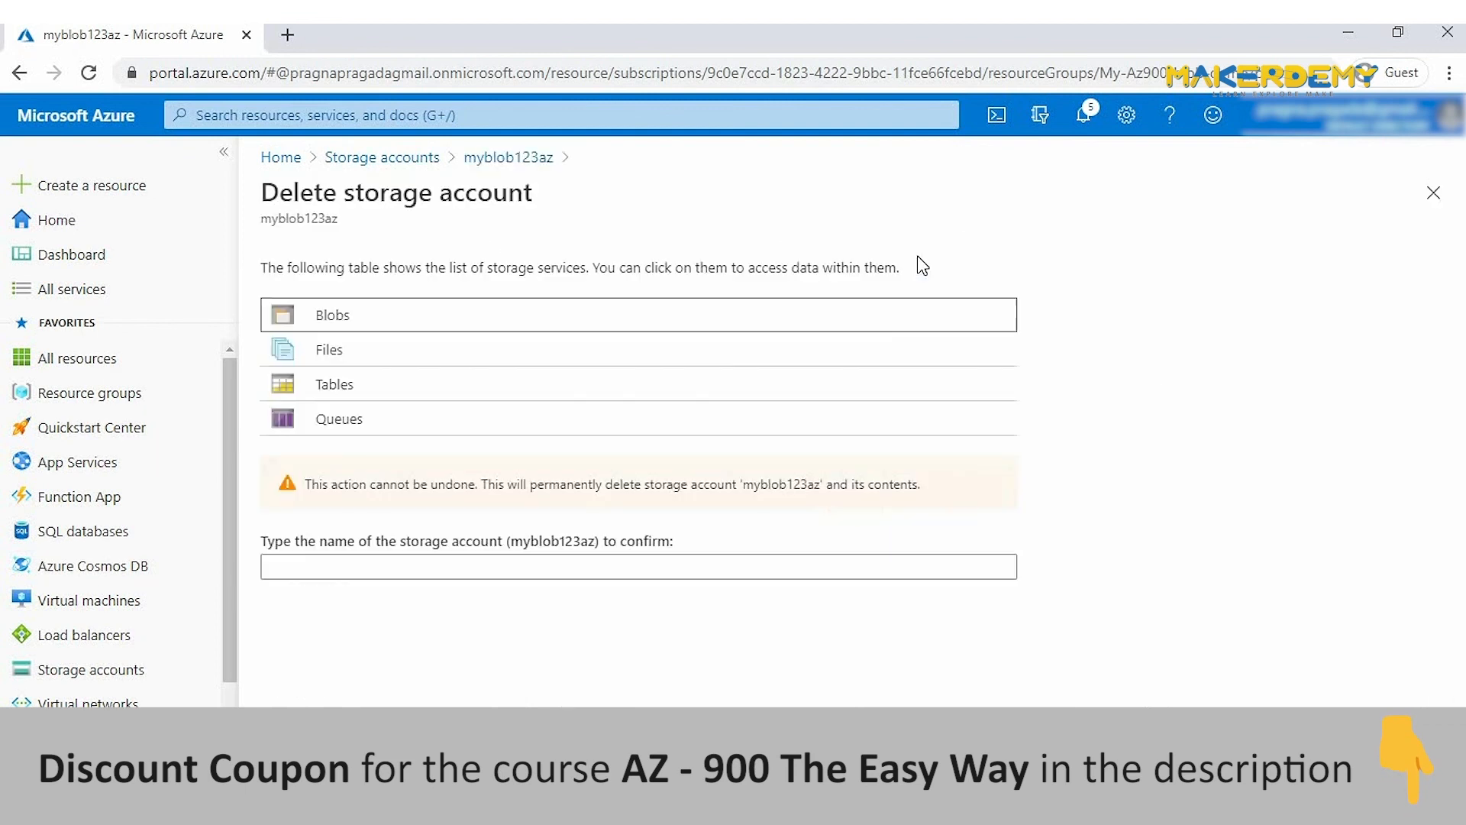
{"action": "left_click", "coordinate": [367, 569]}
{"action": "type", "text": "myblob"}
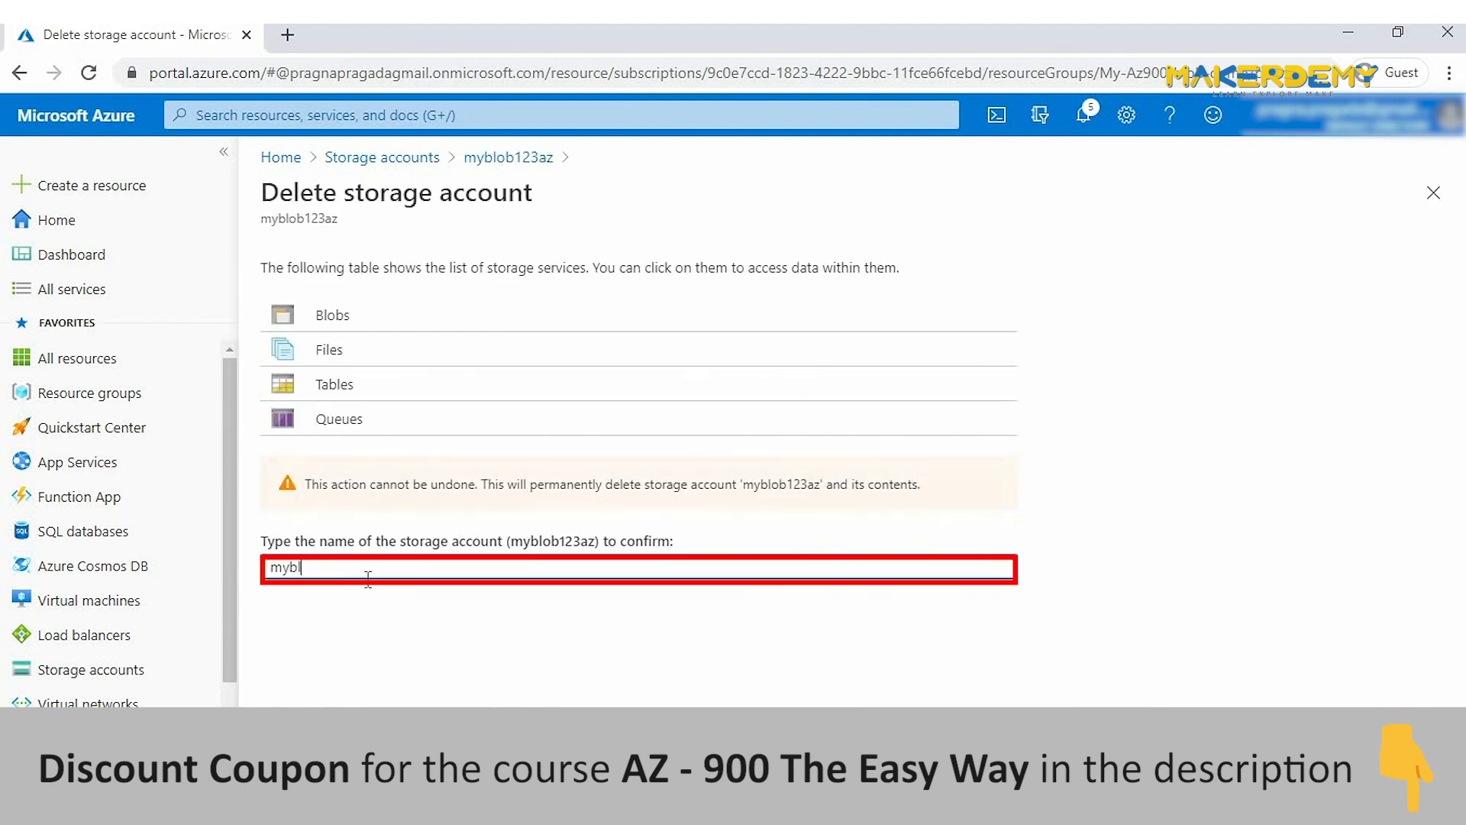
{"action": "type", "text": "123az"}
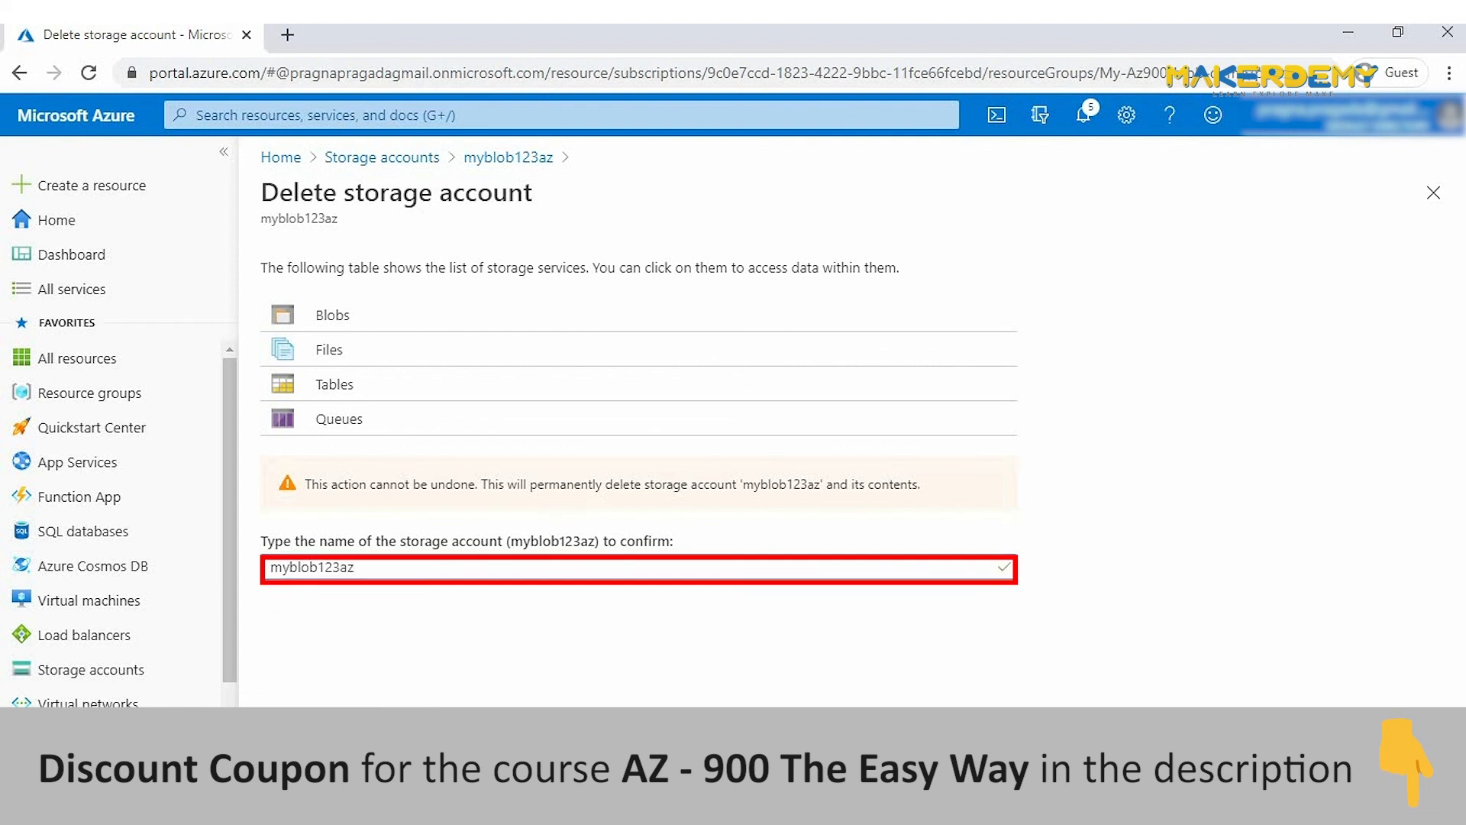